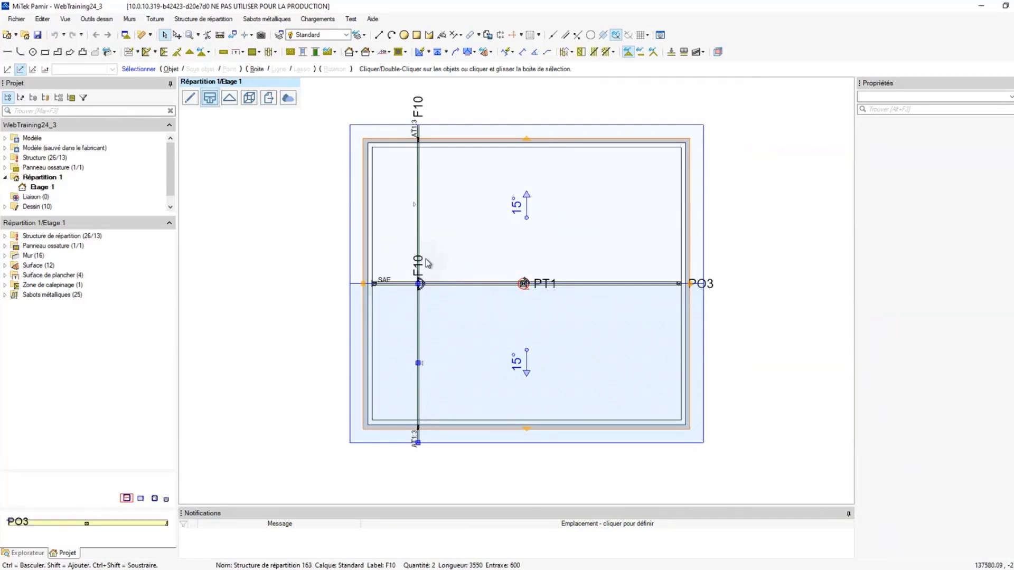
- Open the 3D view and examine the joint where the F10 trusses meet beam PO3
left_click(251, 100)
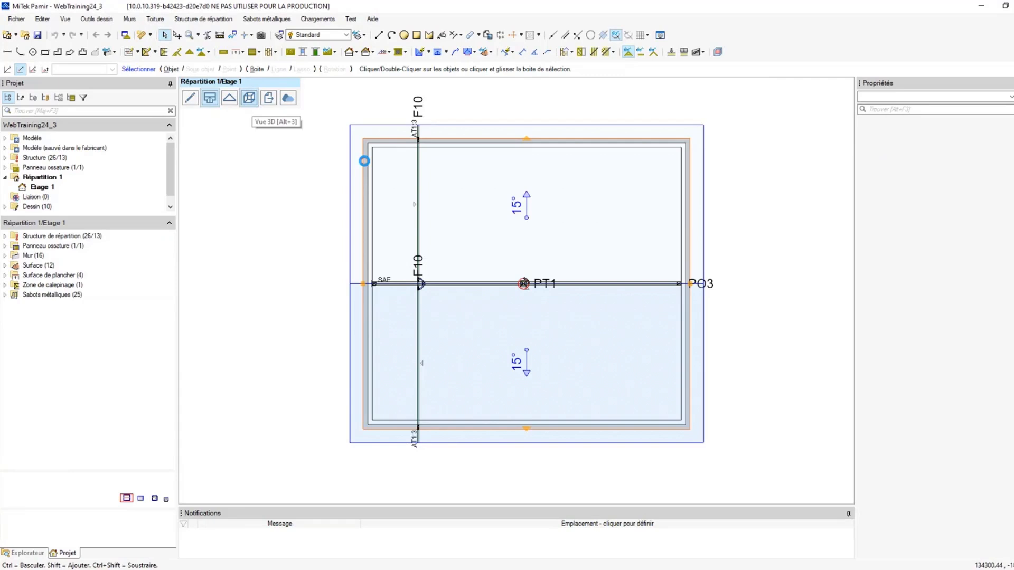
scroll(426, 242, "down", 5)
middle_click_drag(420, 241, 660, 380)
right_click_drag(412, 152, 492, 228)
middle_click_drag(444, 260, 465, 254, "shift")
middle_click_drag(394, 283, 543, 286)
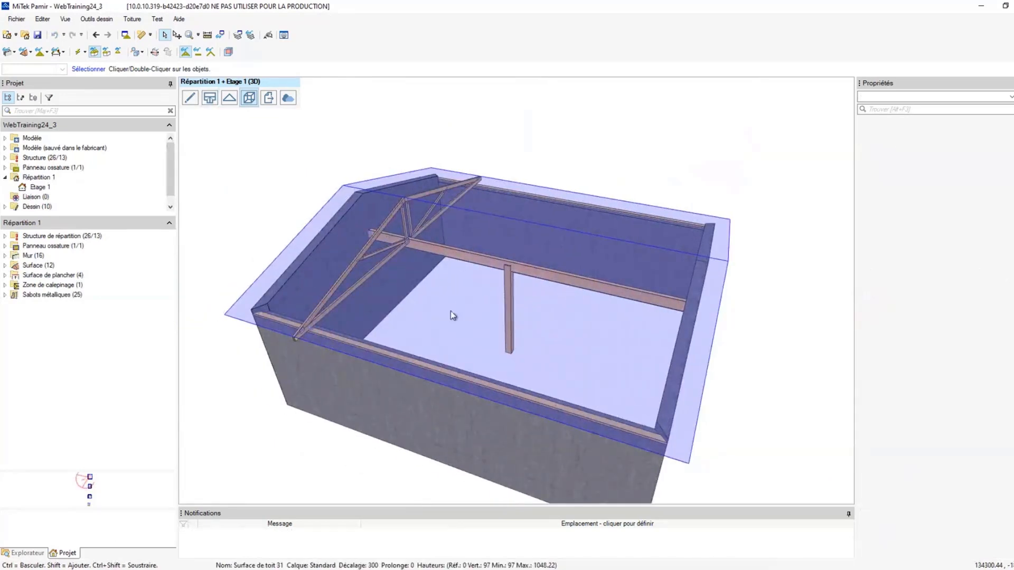
middle_click_drag(451, 311, 435, 300, "shift")
scroll(521, 295, "up", 6)
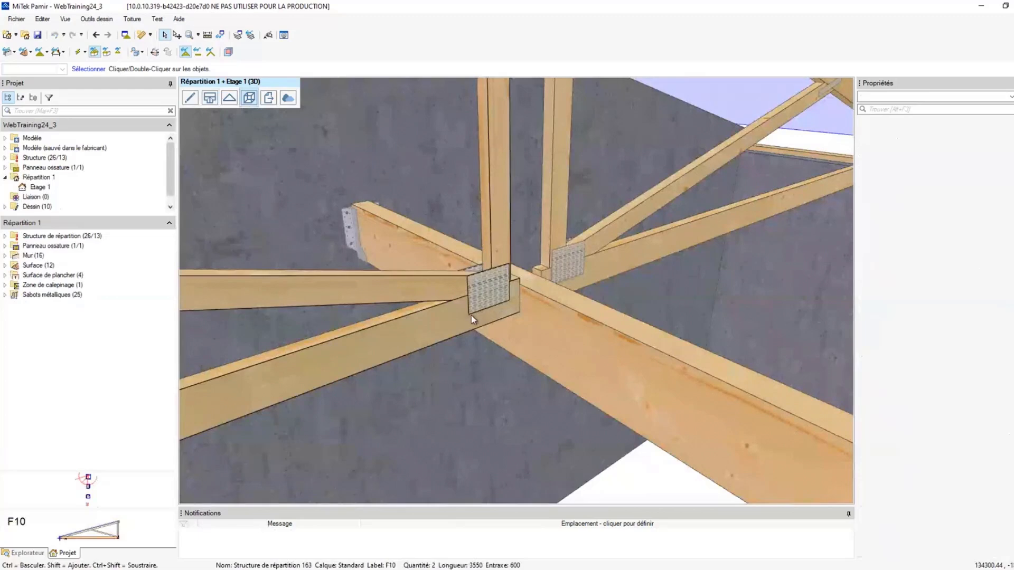
middle_click_drag(473, 319, 466, 322, "shift")
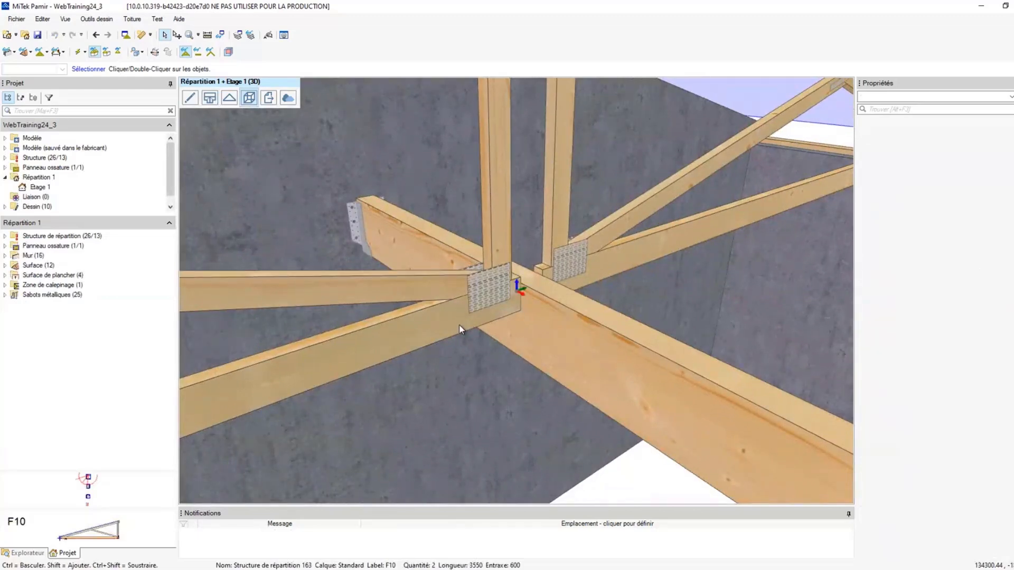
- Run the calculation of truss F10 and of its supporting beam PO3
left_click(453, 330)
double_click(453, 328)
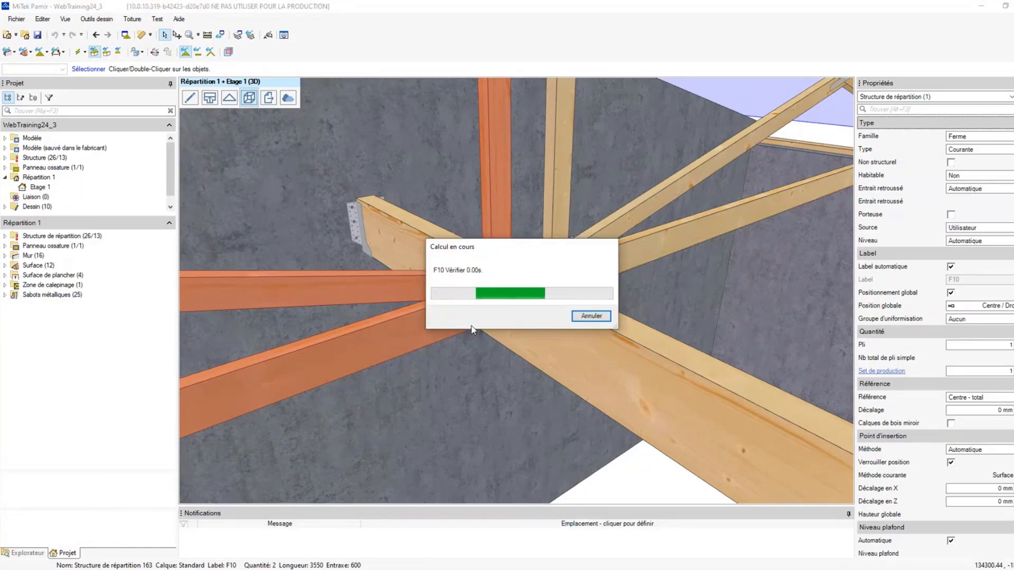
double_click(620, 343)
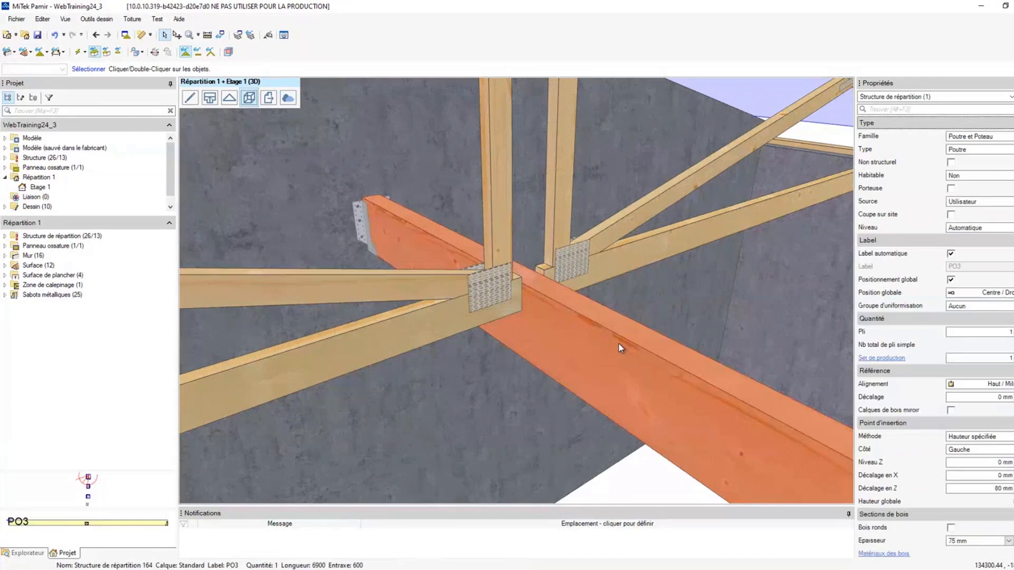
- Inspect the properties of the metal connector joining truss F10 to beam PO3
scroll(538, 293, "up", 3)
left_click(520, 326)
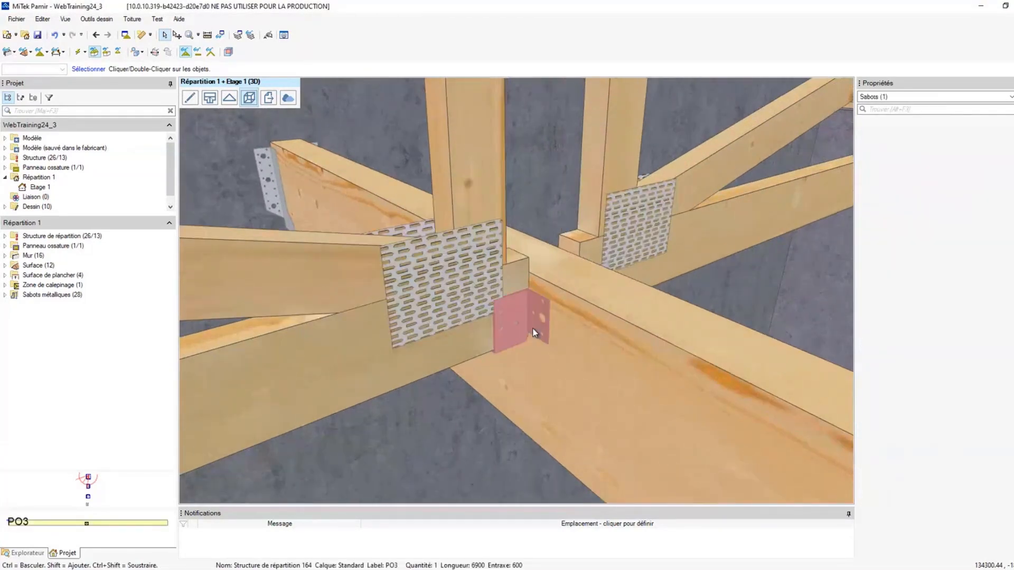
scroll(560, 364, "up", 2)
scroll(573, 374, "down", 5)
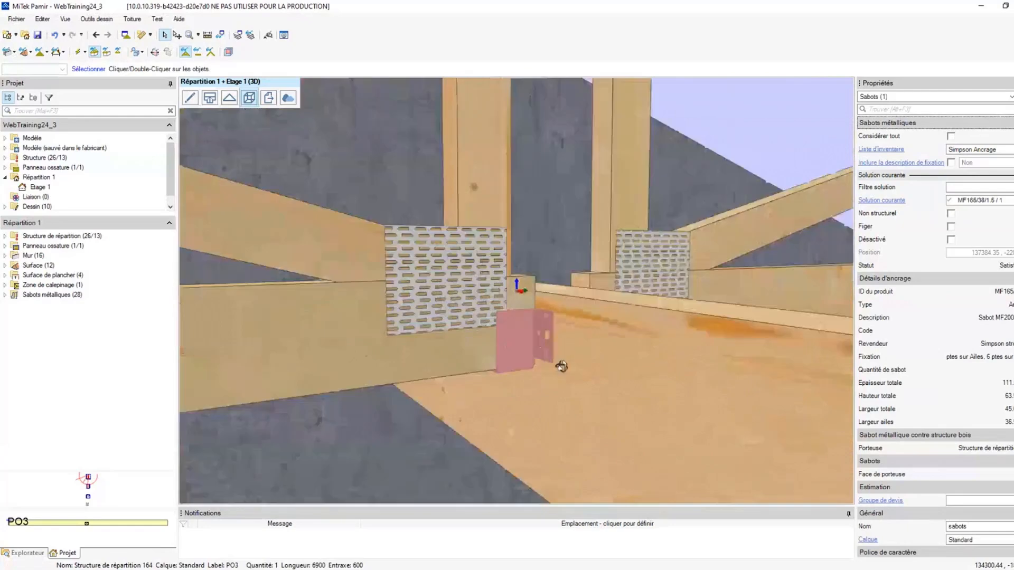
middle_click_drag(557, 374, 507, 333)
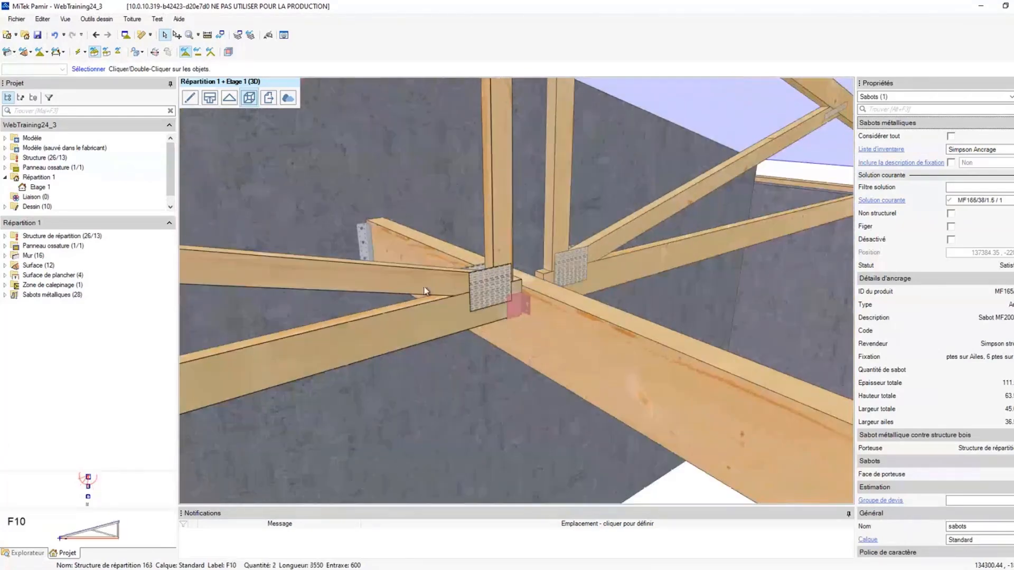
- Switch the masonry hanger at beam PO3's wall end to solution SAEL340/76/2 / 3 and back to SAE500/76/2 / 3
scroll(370, 257, "up", 4)
mouse_move(407, 309)
middle_mouse_down()
mouse_move(452, 263)
mouse_move(477, 344)
middle_mouse_up()
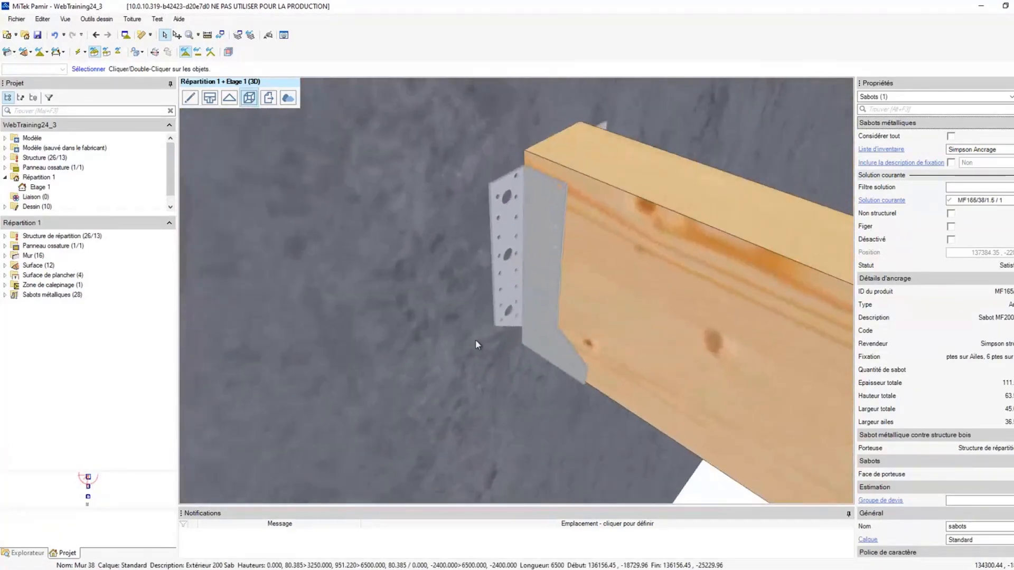
left_click(507, 306)
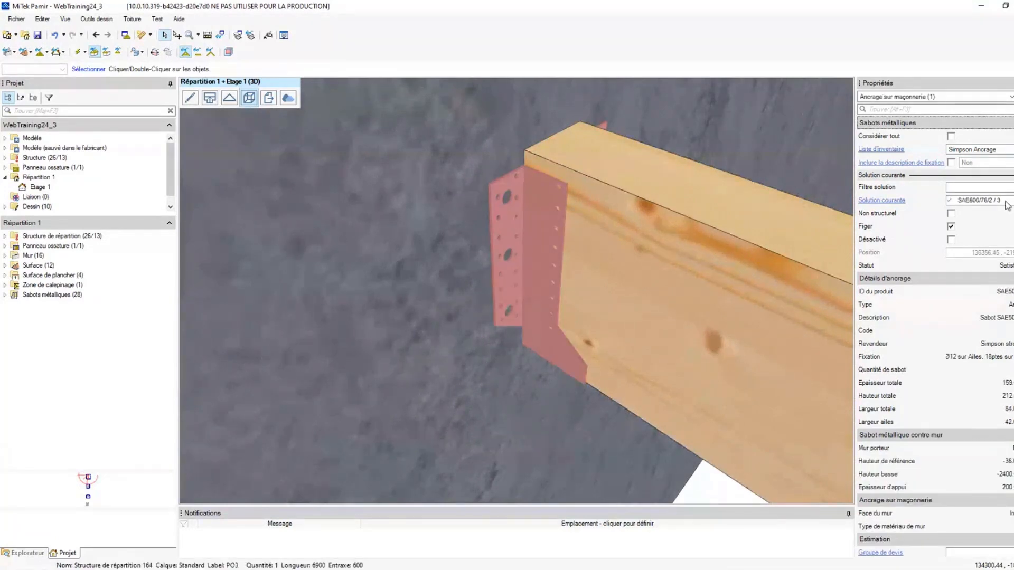
left_click(1006, 202)
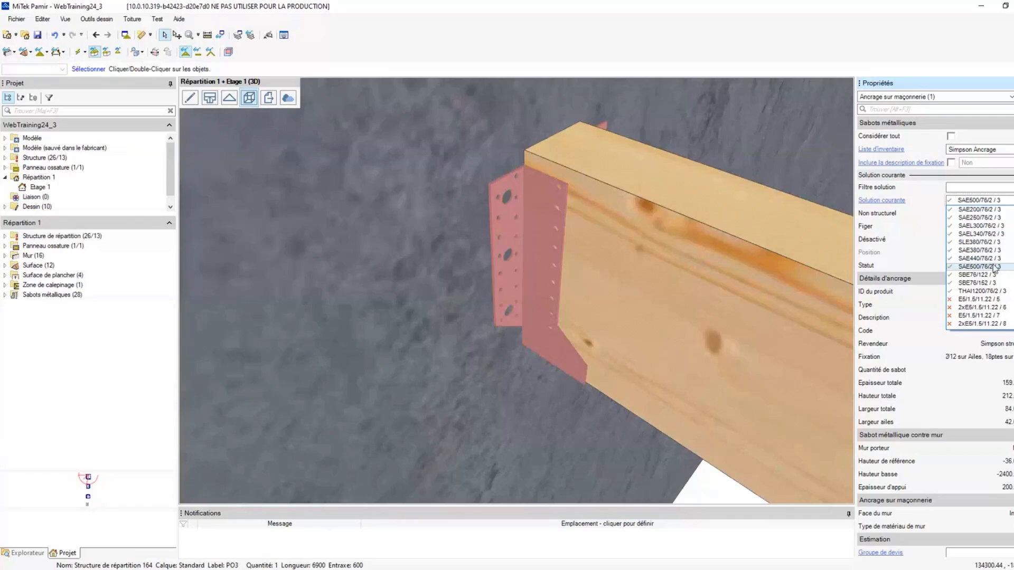
left_click(1001, 235)
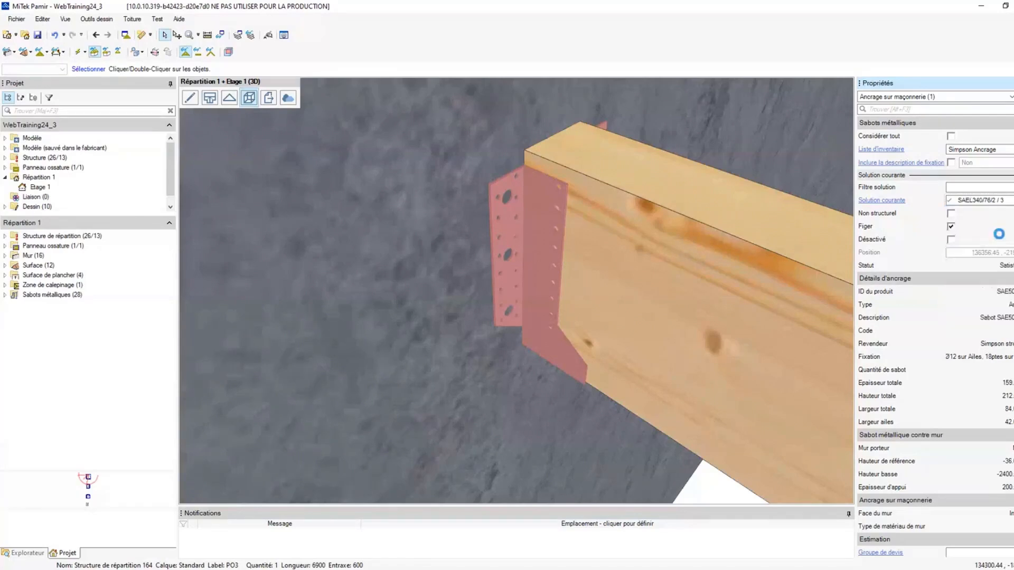
left_click(1002, 202)
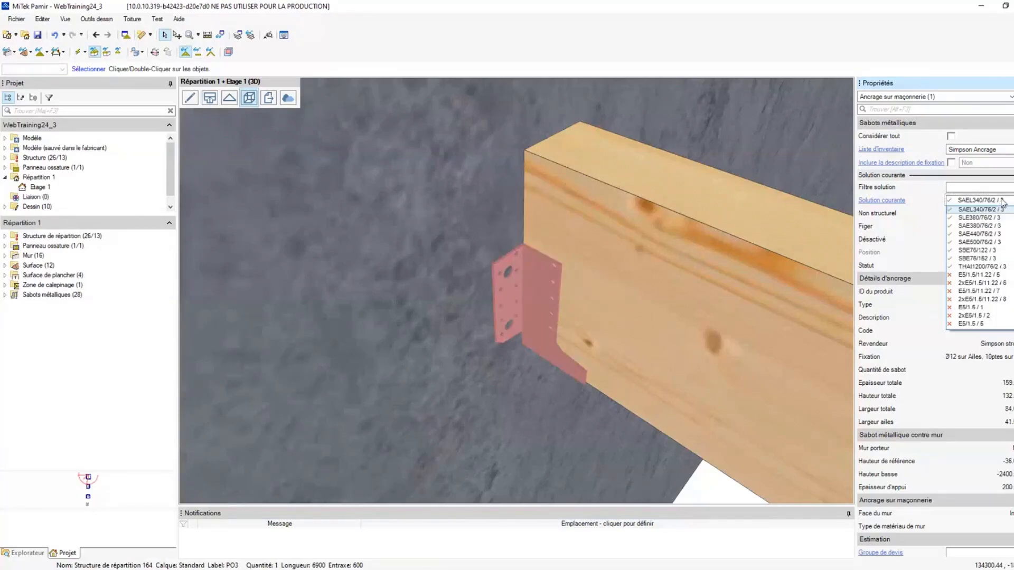
left_click(996, 242)
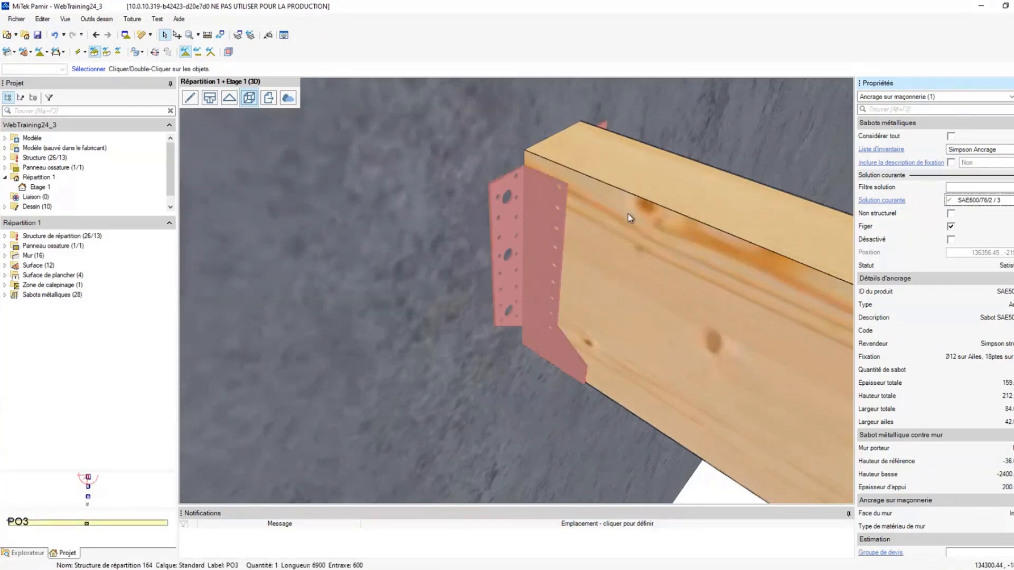
- Open the middle pa1 purlin of the neighbouring building in its structure view and inspect its wall hanger's properties
scroll(629, 213, "down", 6)
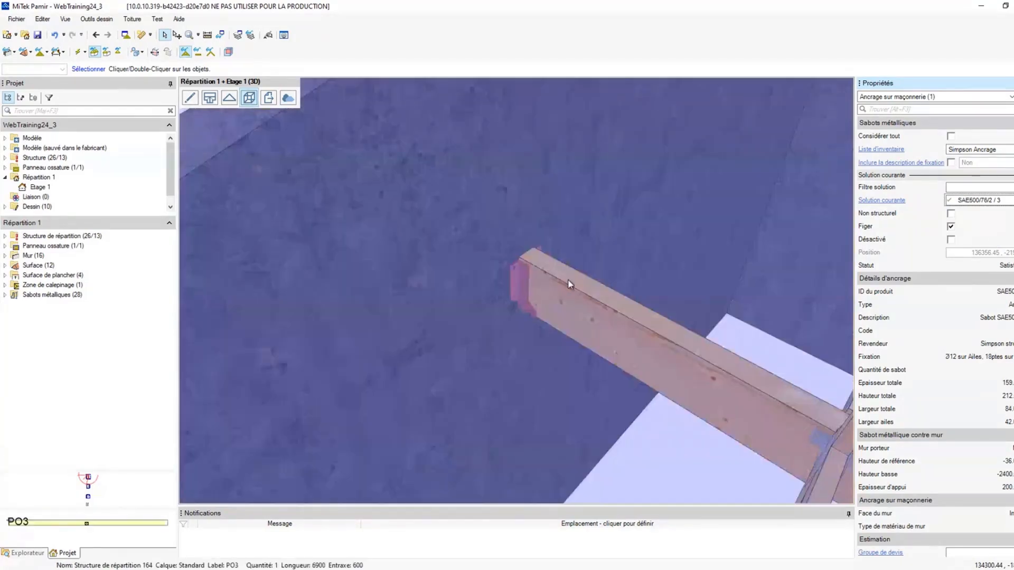
scroll(572, 284, "down", 12)
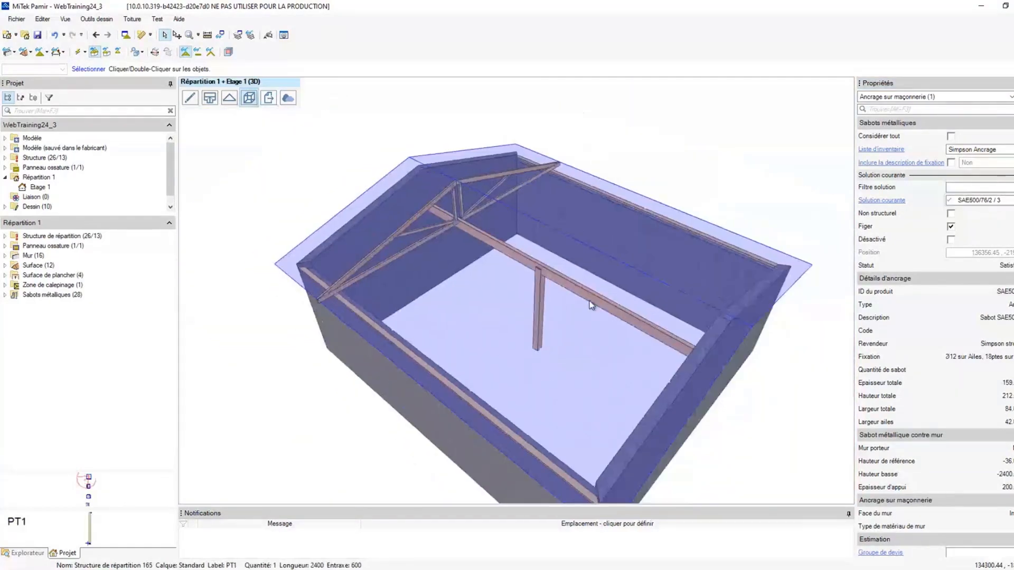
middle_click_drag(686, 347, 519, 219)
scroll(520, 287, "up", 10)
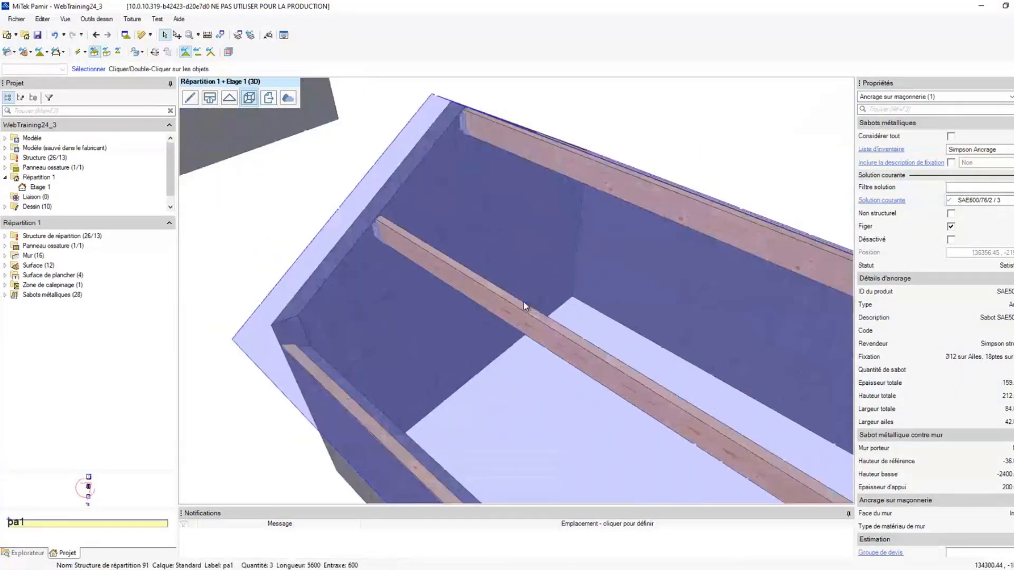
left_click(435, 266)
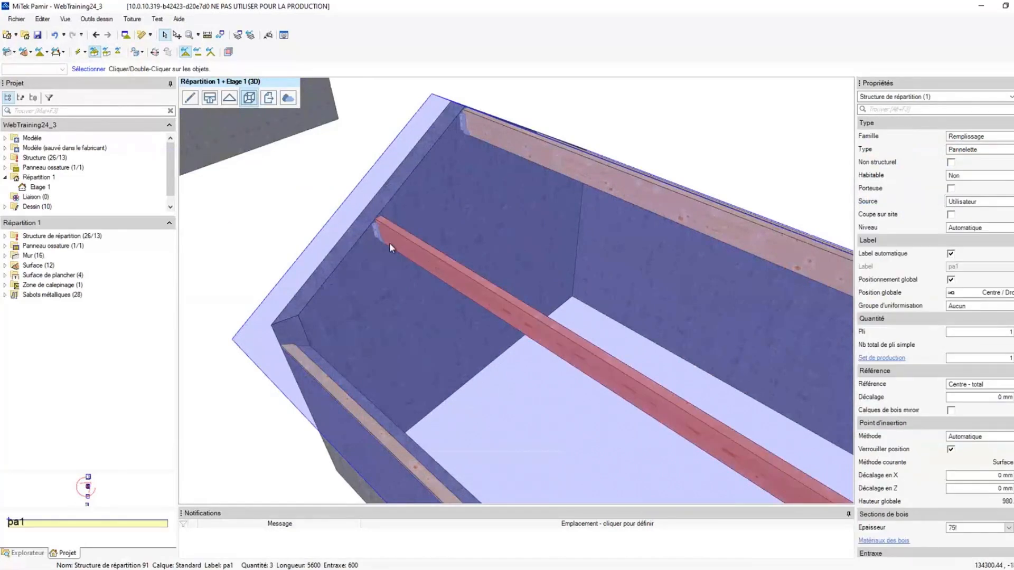
double_click(417, 253)
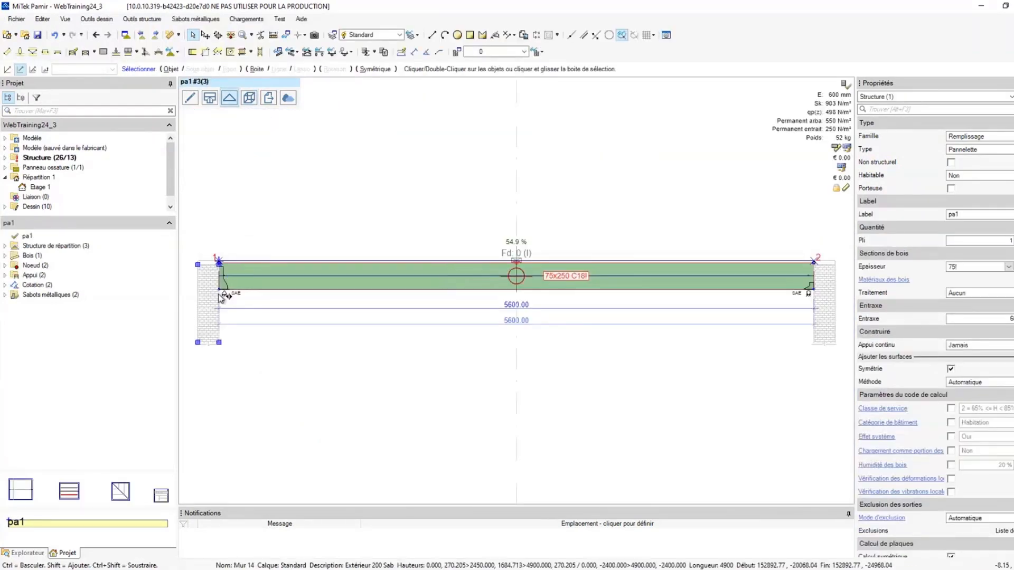
scroll(221, 303, "up", 5)
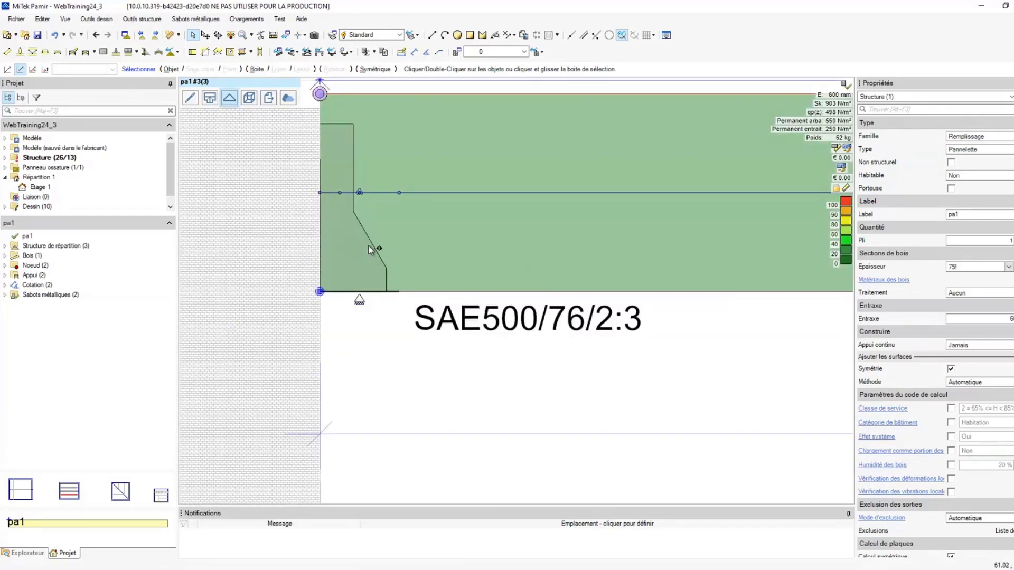
left_click(368, 246)
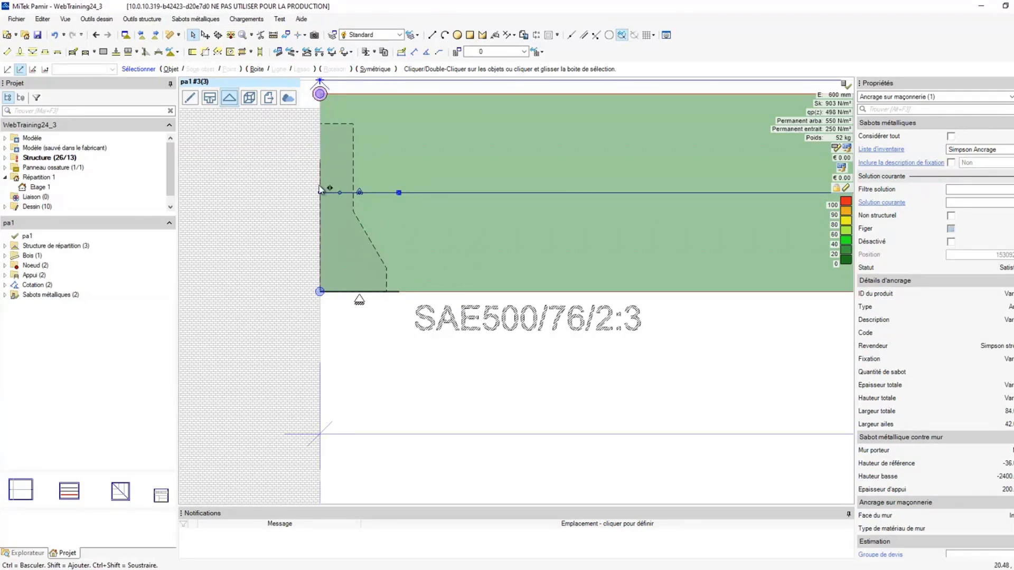
- Return to the 3D view and set the middle pa1 purlin's wall hanger to solution SAE250/76/2 / 3
left_click(249, 98)
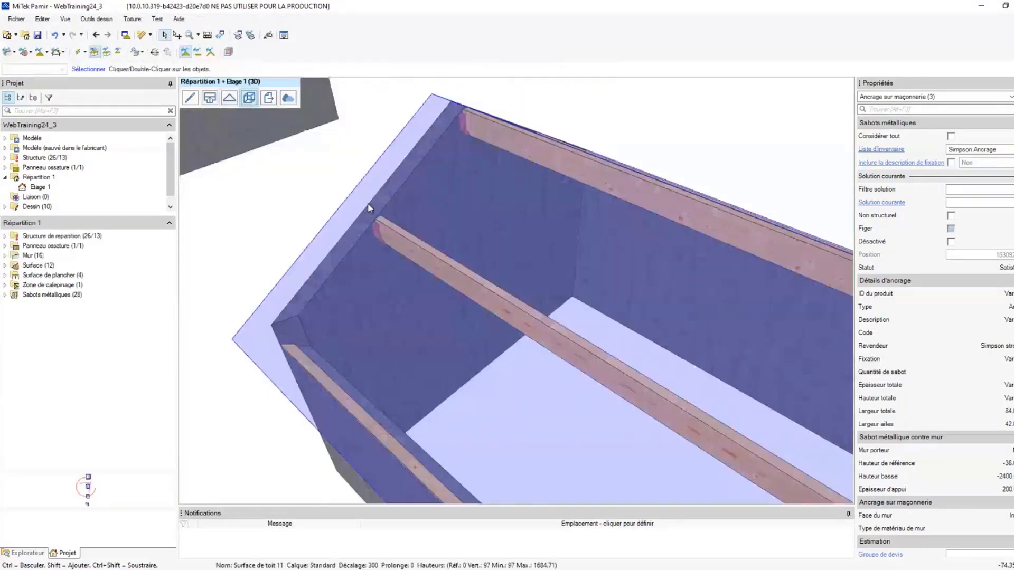
scroll(368, 236, "up", 5)
scroll(365, 232, "up", 1)
scroll(363, 232, "down", 4)
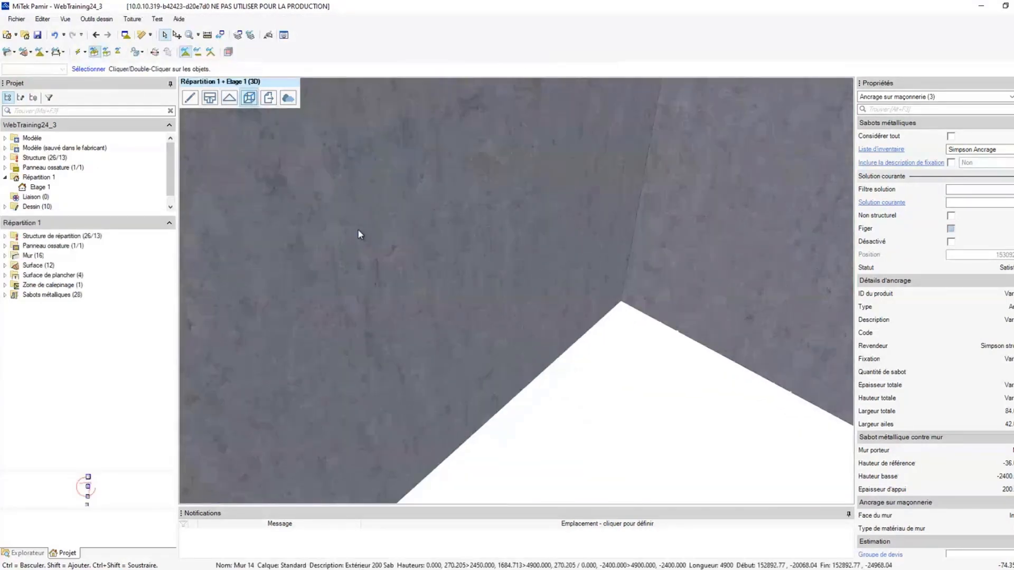
middle_click_drag(357, 229, 597, 241)
middle_click_drag(646, 266, 502, 219)
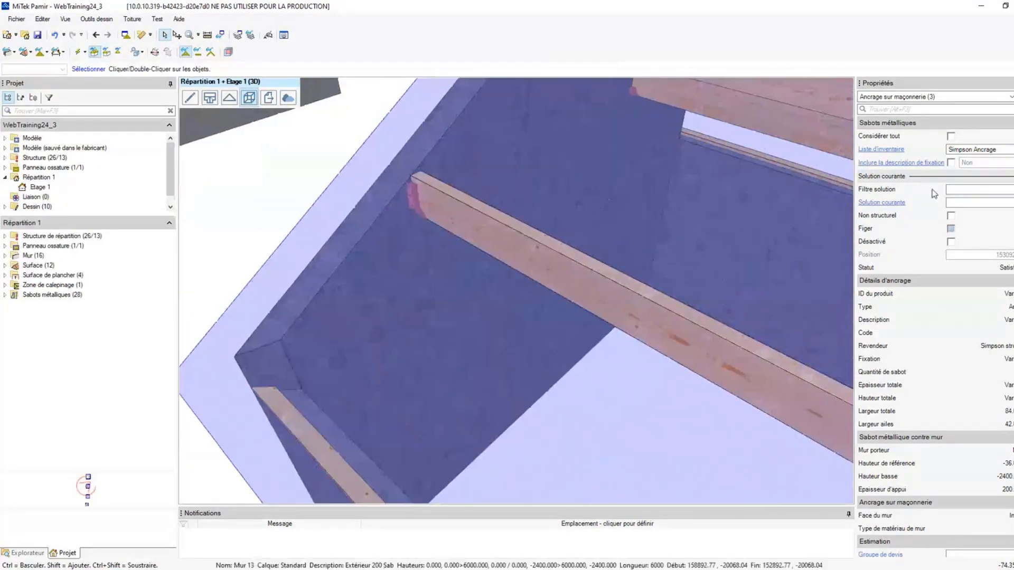
left_click(416, 201)
left_click(1004, 206)
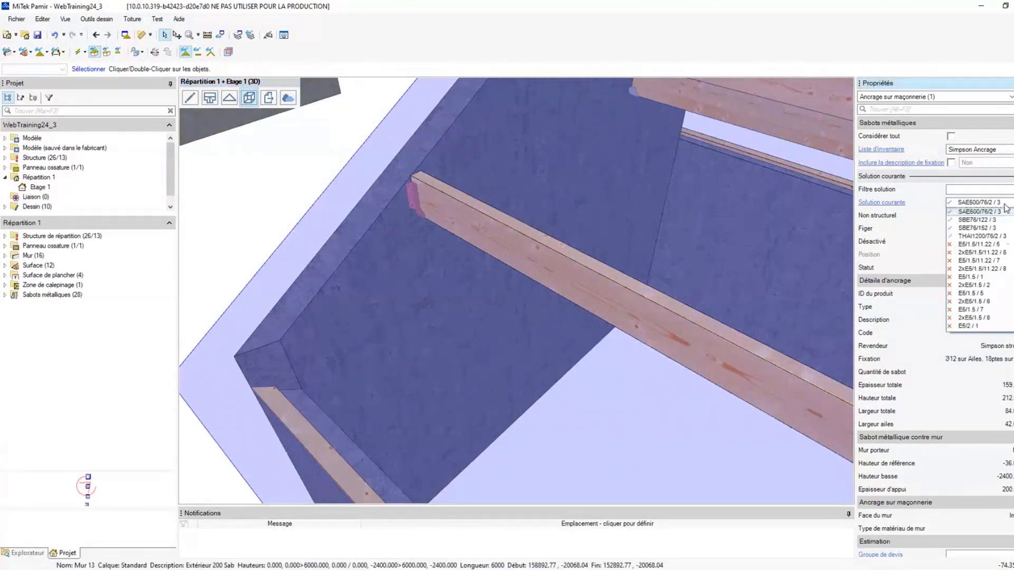
scroll(998, 224, "up", 2)
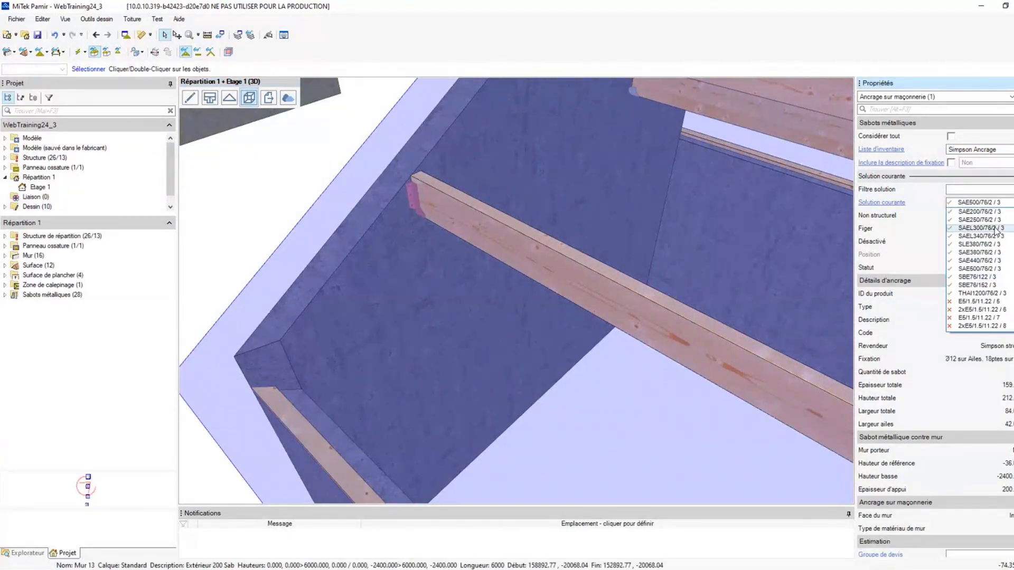
left_click(998, 219)
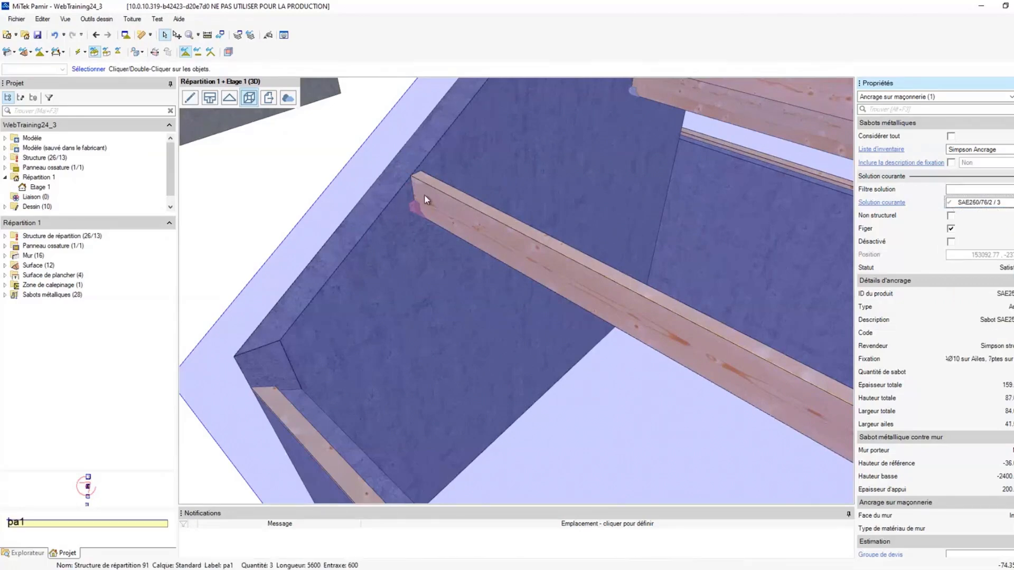
- Set the current solution of the middle pa1 purlin's wall hanger to SLE380/76/2 / 3
scroll(402, 198, "up", 3)
scroll(407, 200, "down", 3)
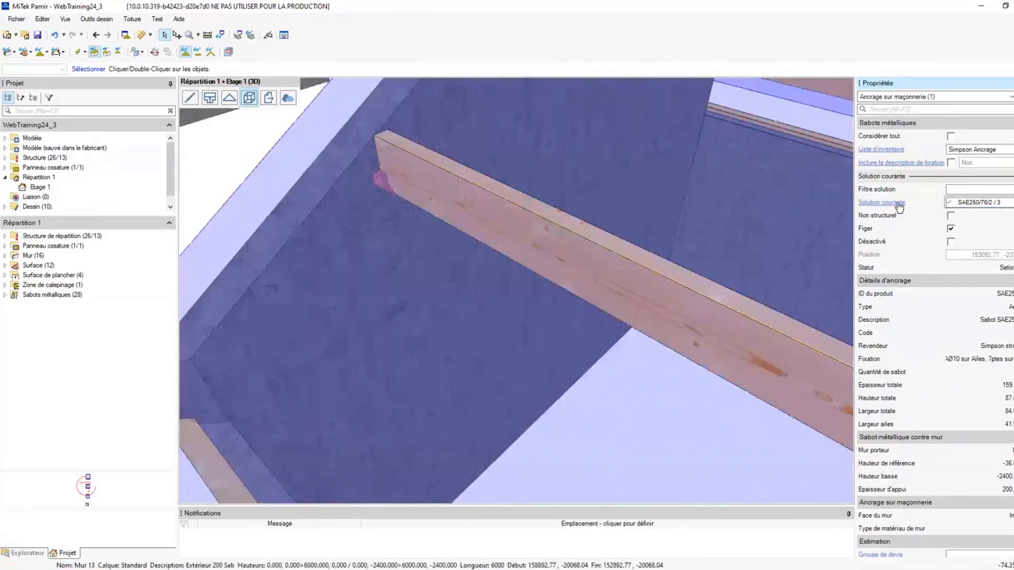
left_click(983, 204)
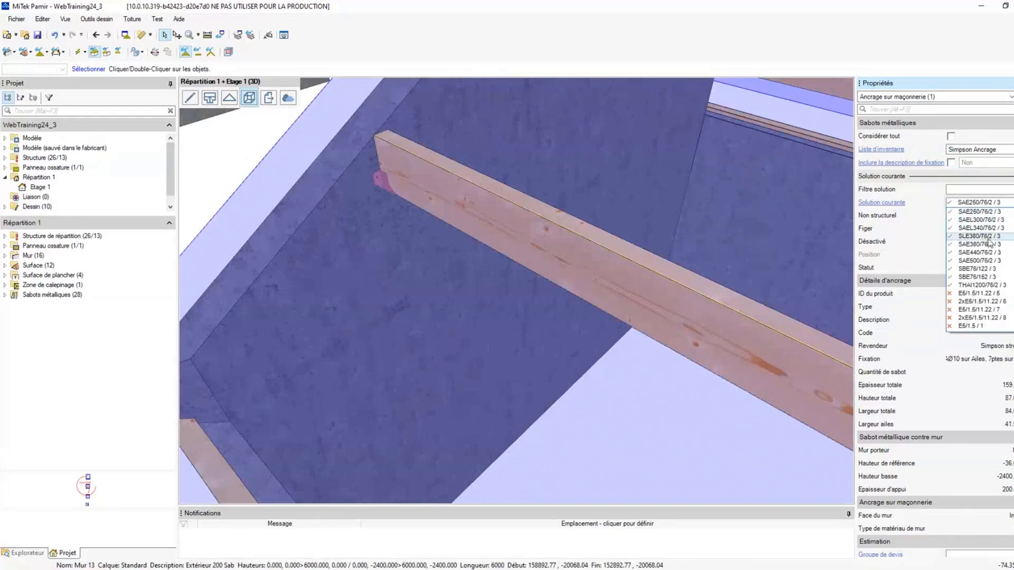
left_click(980, 236)
- Examine the junction of purlin pa4 with the diagonal beam fa1 in the pyramid-roofed building
scroll(642, 306, "down", 5)
scroll(717, 326, "up", 3)
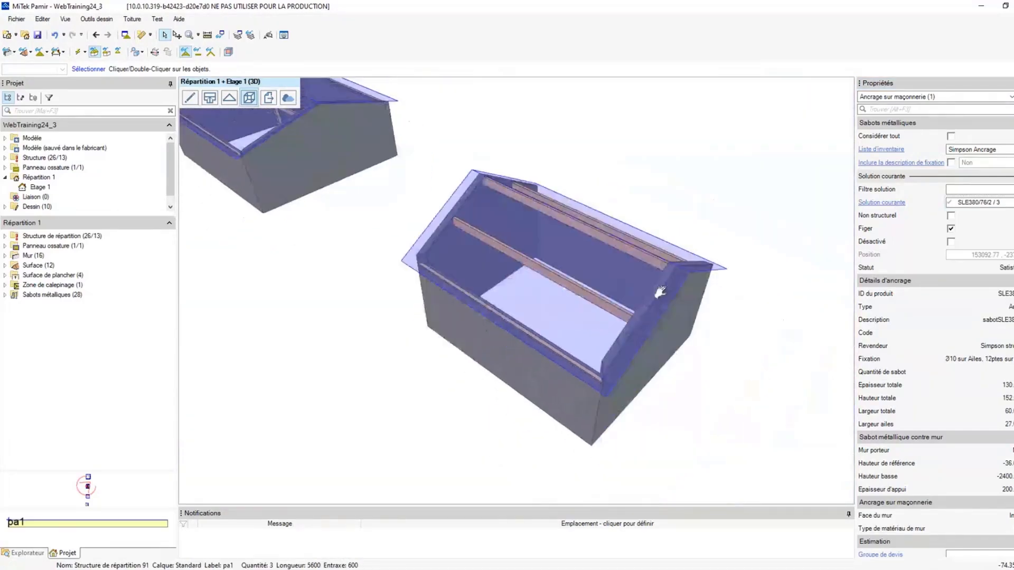
scroll(667, 294, "down", 3)
middle_click_drag(701, 312, 581, 268)
middle_click_drag(577, 319, 618, 331)
middle_click_drag(702, 350, 604, 292)
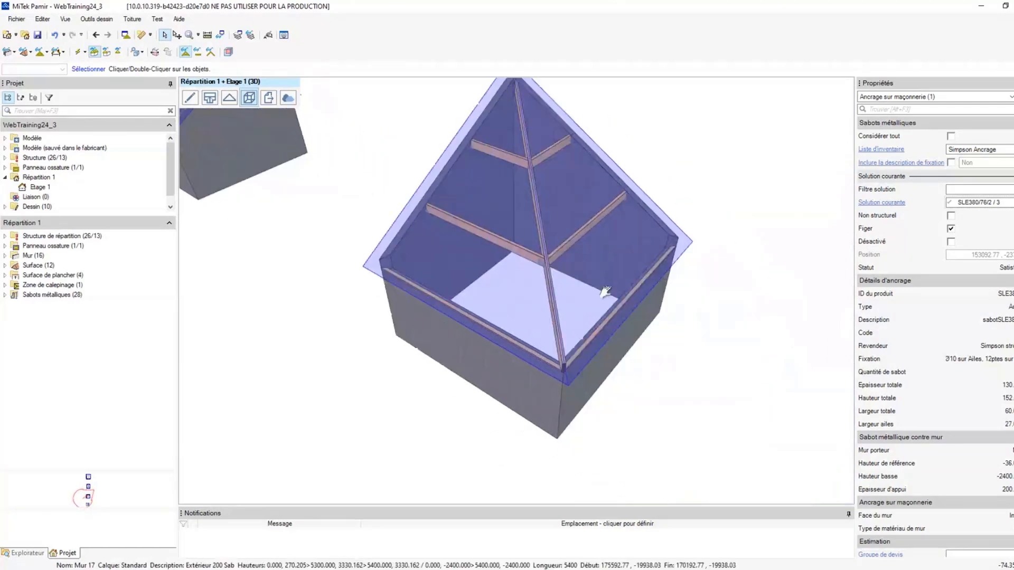
scroll(549, 259, "up", 5)
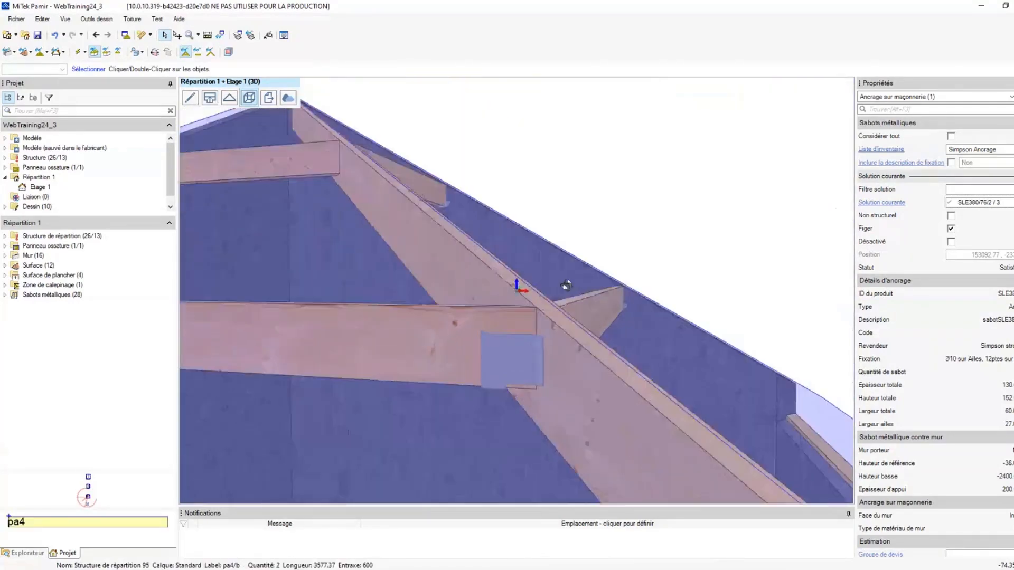
mouse_move(566, 286)
middle_mouse_down("shift")
mouse_move(578, 284)
mouse_move(567, 299)
middle_mouse_up("shift")
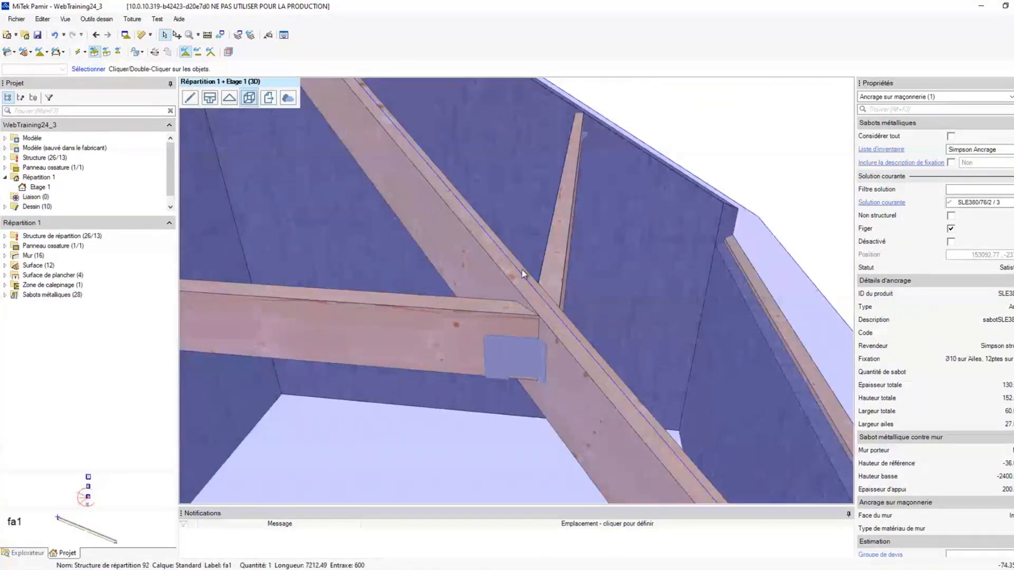
scroll(465, 268, "down", 1)
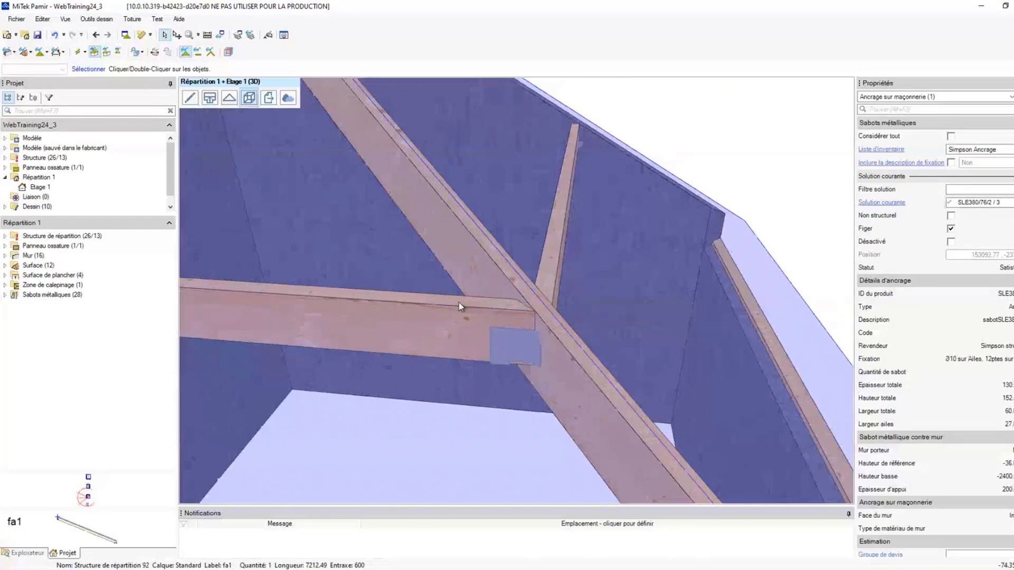
middle_click_drag(460, 307, 604, 299)
middle_click_drag(747, 302, 617, 270)
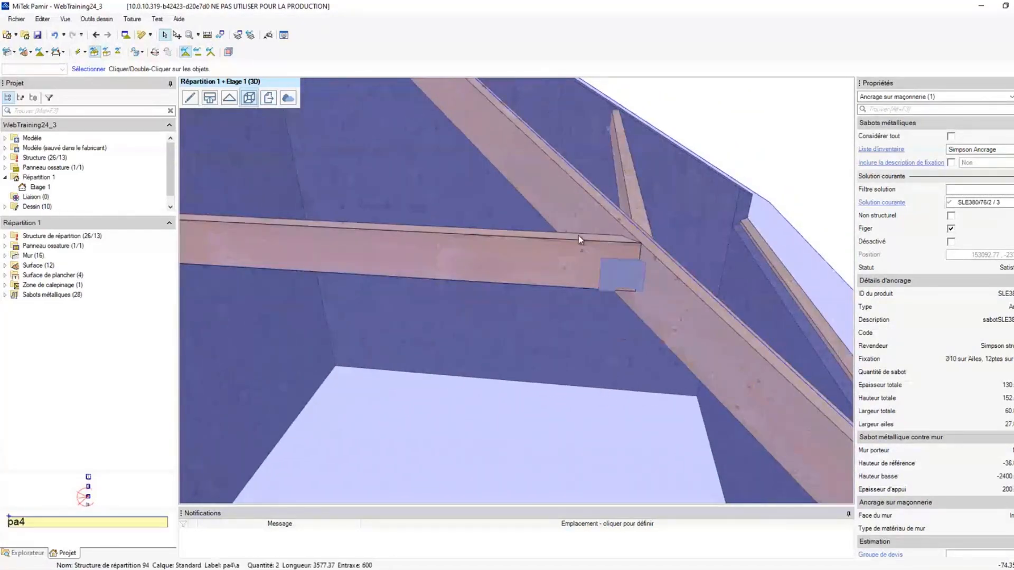
scroll(645, 297, "up", 5)
middle_click_drag(615, 336, 628, 359, "shift")
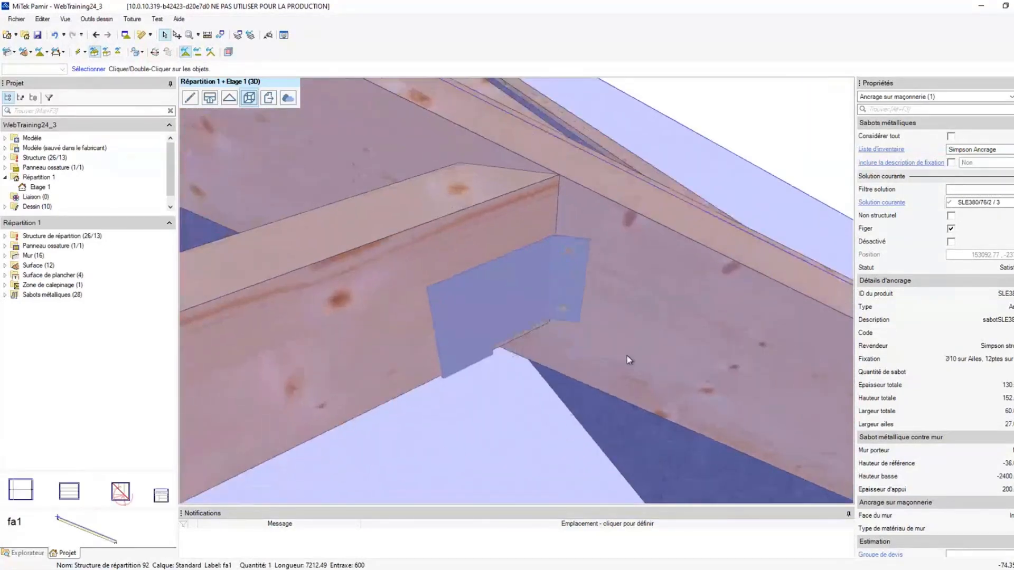
- Select the hanger joining purlin pa4 to beam fa1 and choose S45G380/76/2 / 1 as its current solution
left_click(361, 291)
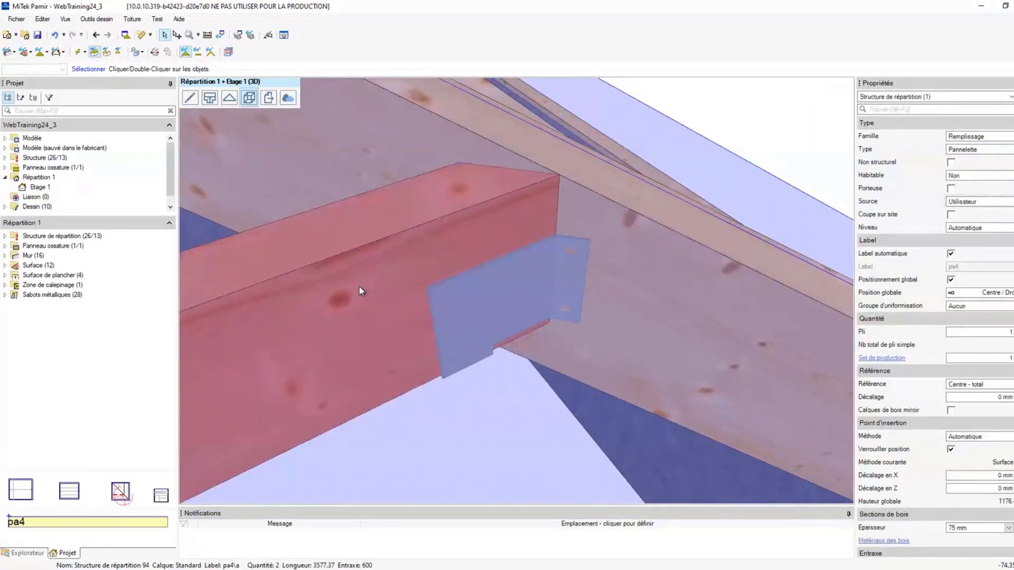
left_click(575, 292)
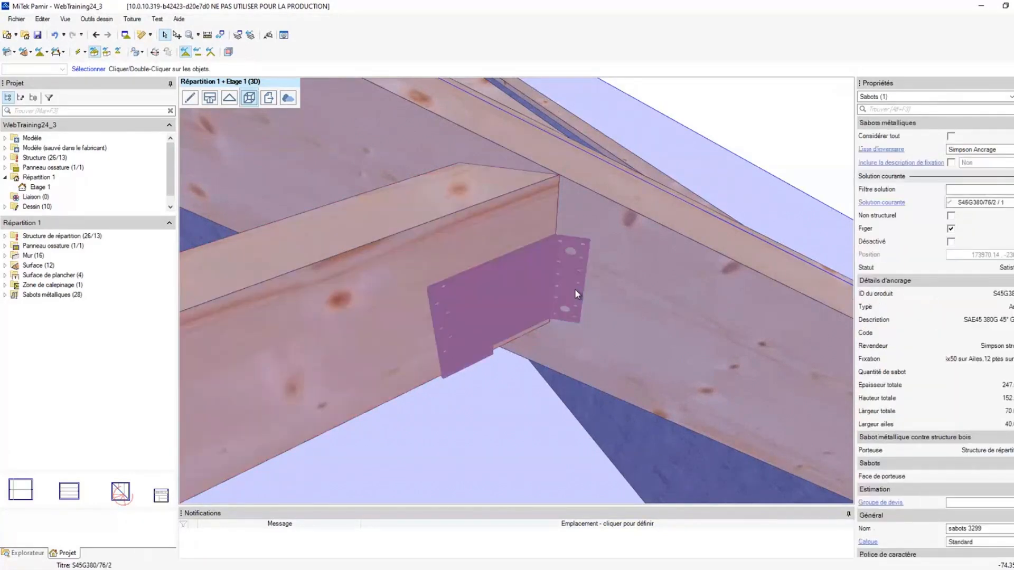
left_click(993, 208)
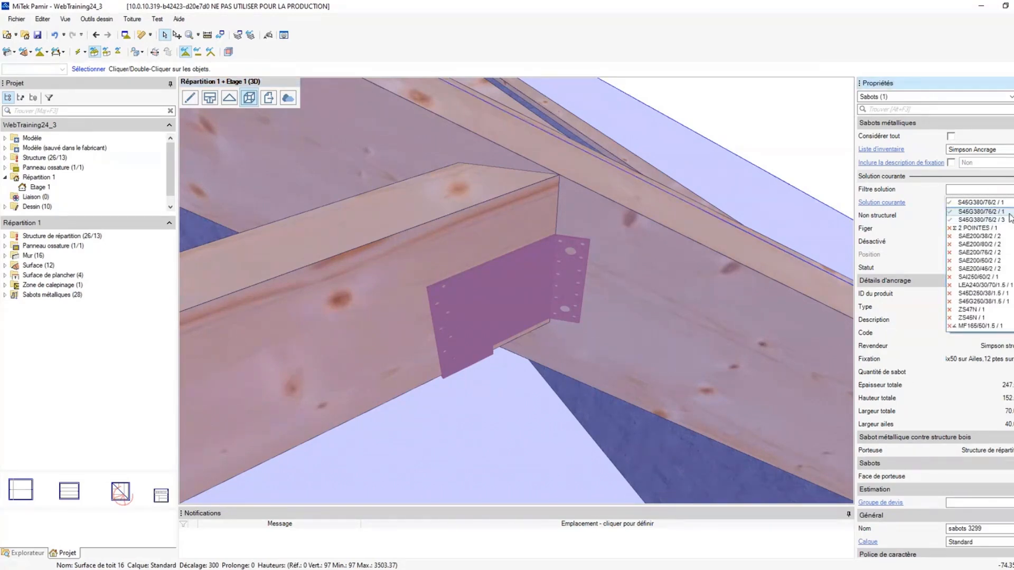
left_click(978, 211)
- Calculate the diagonal beam fa1 of the pyramid roof to generate its metal hangers
scroll(718, 240, "down", 4)
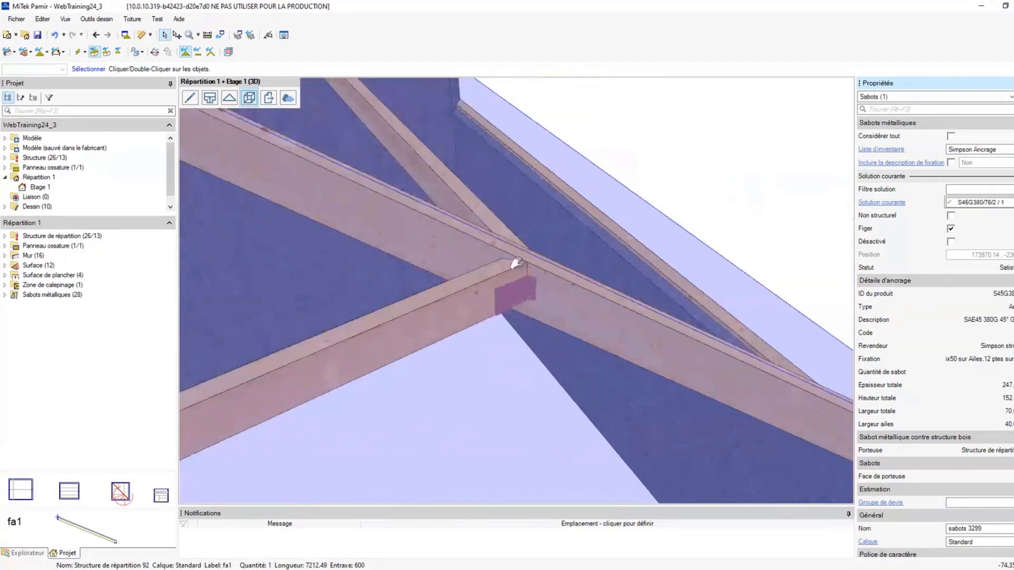
middle_click_drag(513, 260, 575, 303)
scroll(491, 281, "down", 1)
scroll(488, 280, "down", 2)
middle_click_drag(444, 267, 653, 311)
left_click(545, 241)
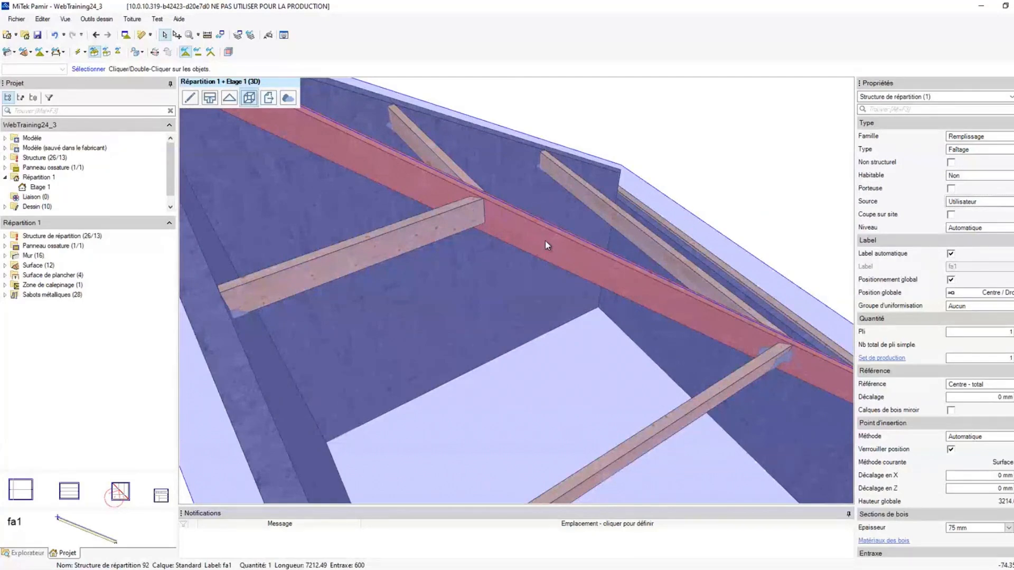
key("F5")
- Inspect the hanger between purlin pa3 and beam fa1 and review its alternative solutions, keeping ET301 / 1
scroll(468, 226, "up", 2)
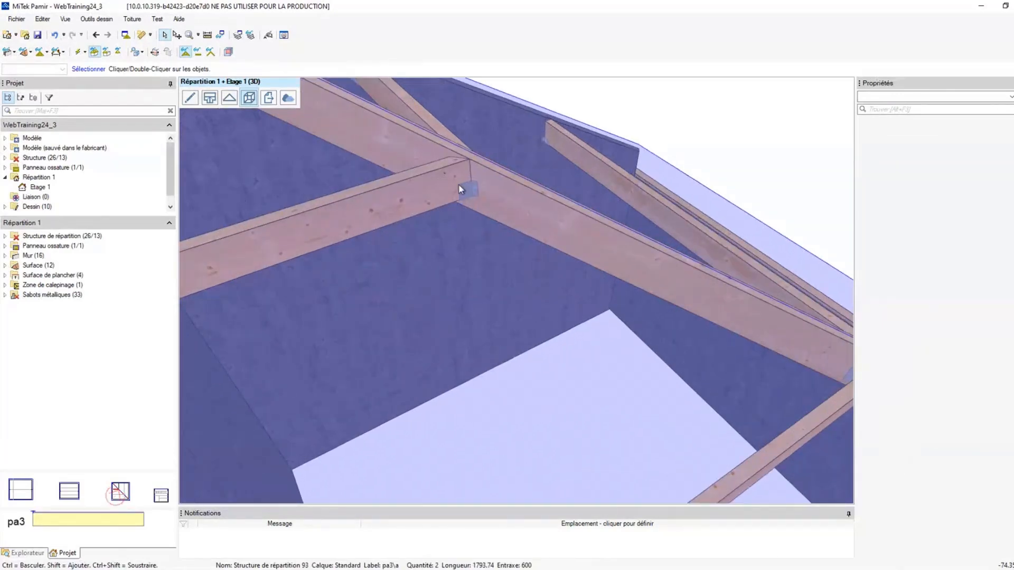
scroll(459, 186, "up", 5)
middle_click_drag(543, 311, 547, 309)
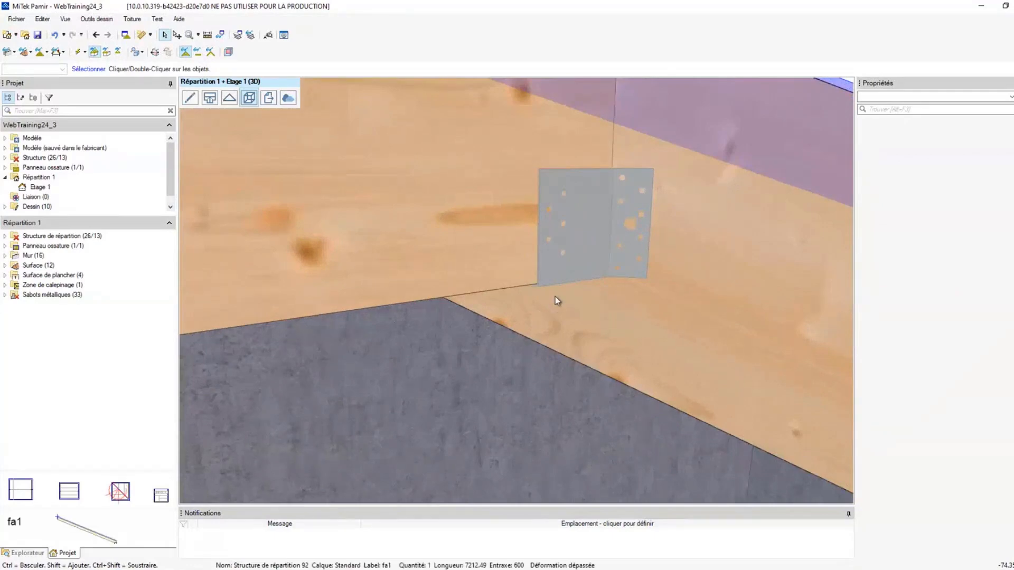
left_click(626, 256)
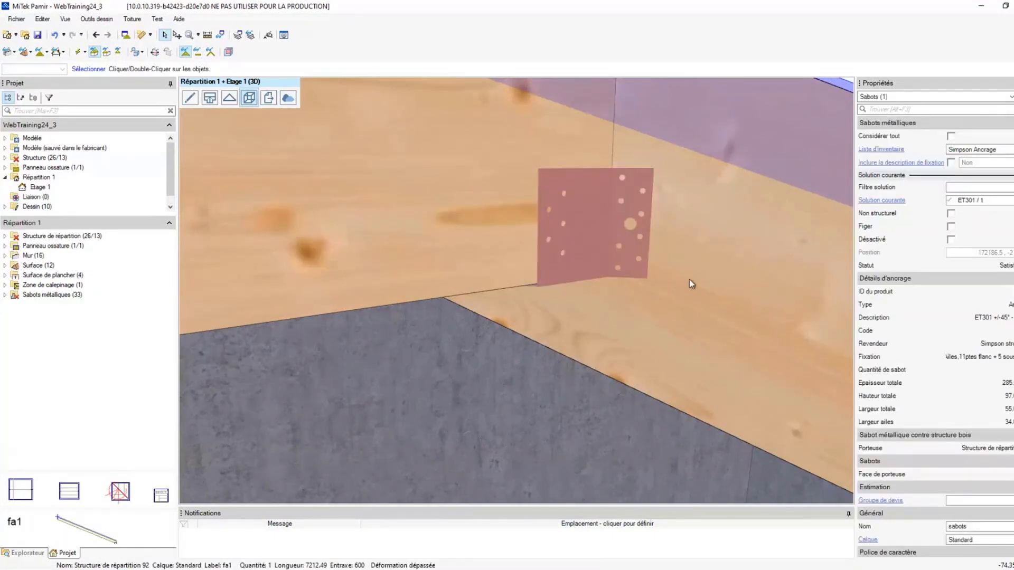
left_click(1009, 204)
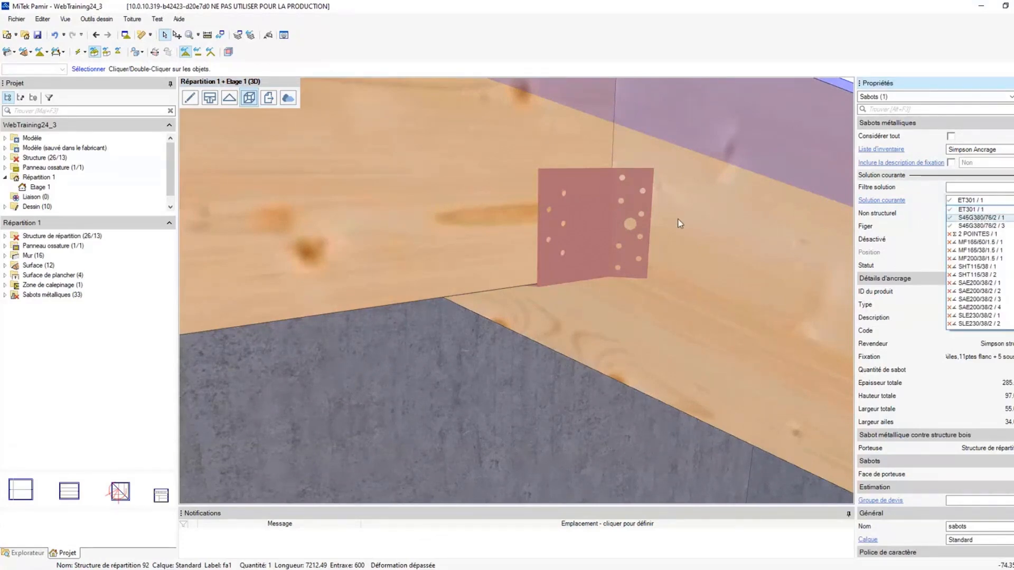
left_click(657, 243)
- Examine the open-web joists and beams of the flat floor building carrying the orange wall panel
scroll(677, 252, "down", 10)
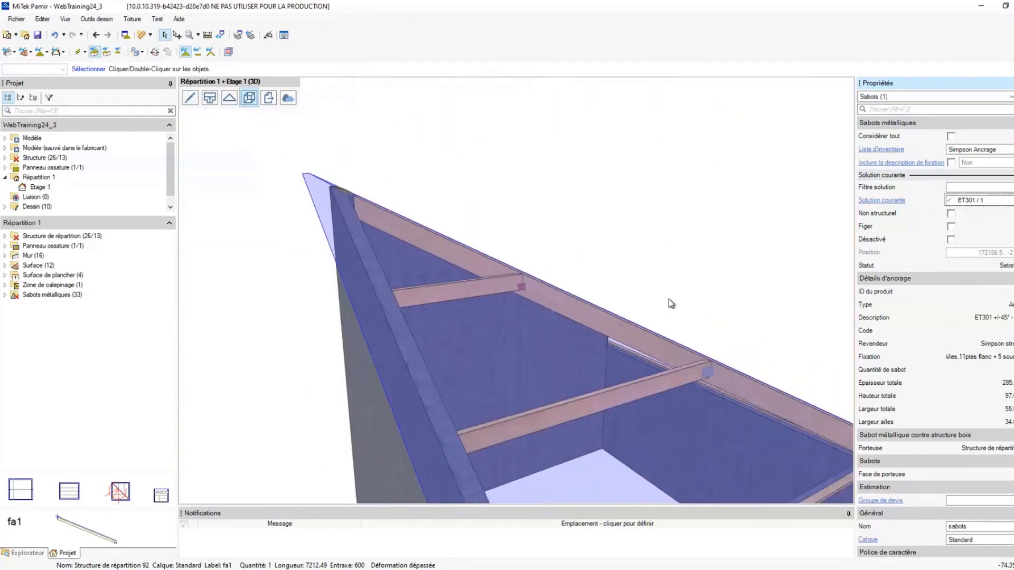
scroll(705, 364, "down", 5)
mouse_move(704, 360)
middle_mouse_down()
mouse_move(684, 301)
mouse_move(675, 369)
mouse_move(690, 367)
middle_mouse_up()
scroll(545, 263, "down", 3)
middle_click_drag(546, 263, 488, 316)
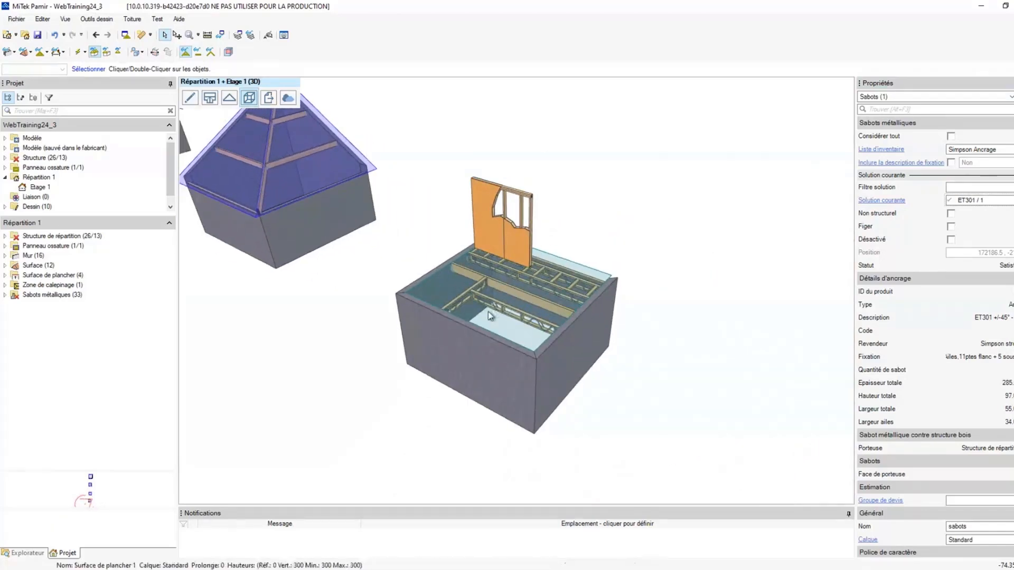
scroll(488, 312, "up", 3)
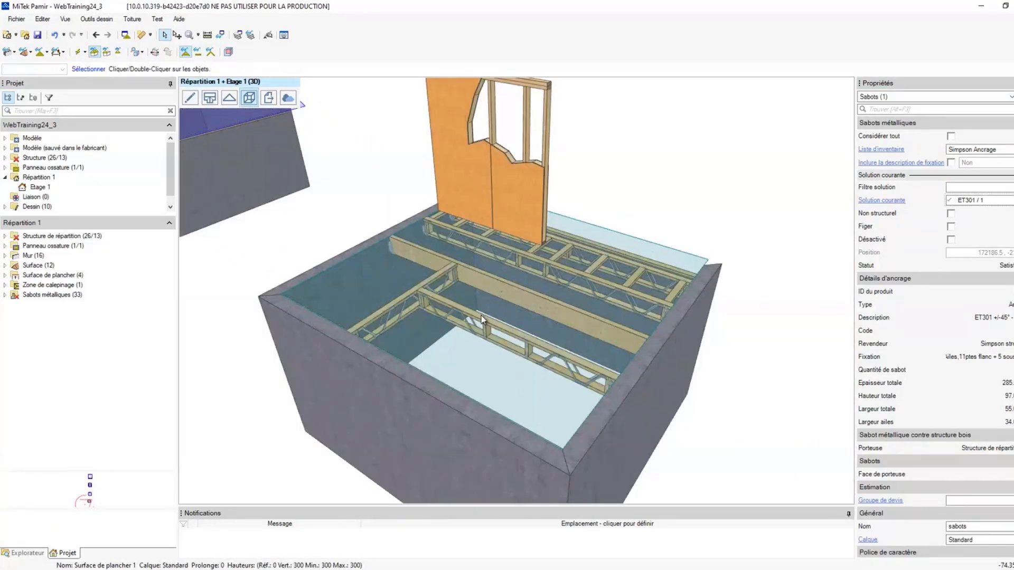
scroll(480, 315, "up", 3)
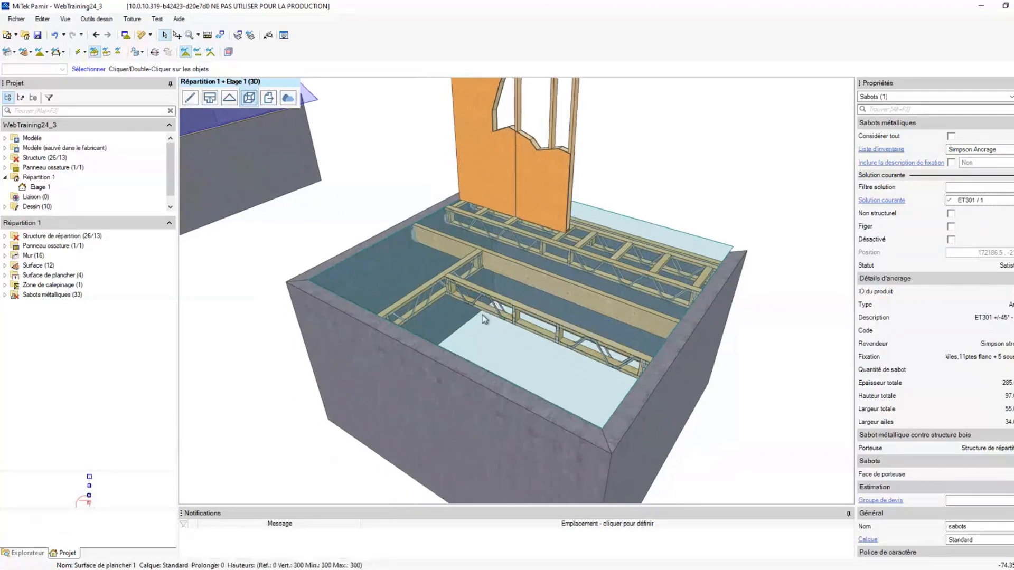
scroll(492, 311, "down", 2)
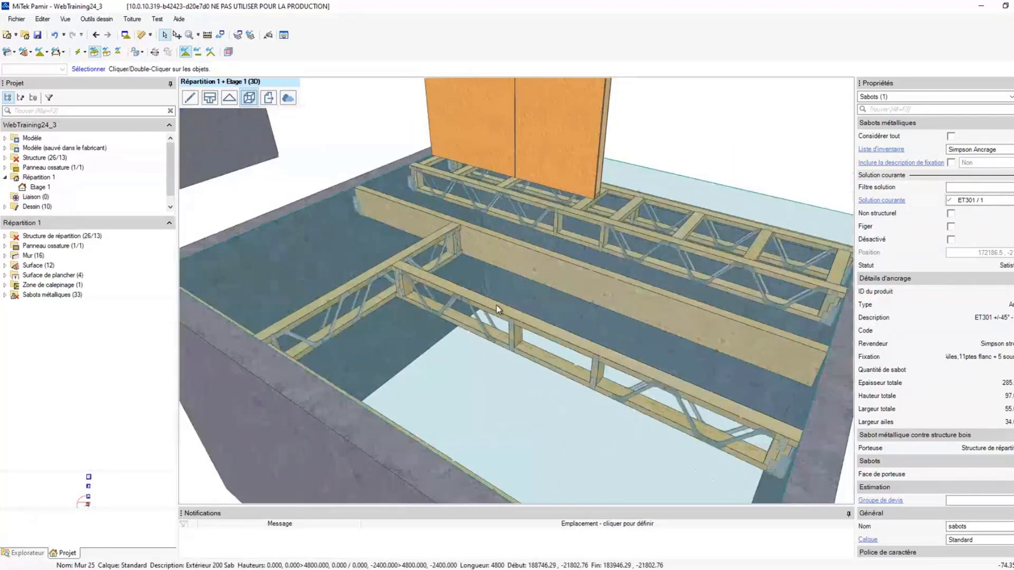
scroll(449, 297, "up", 4)
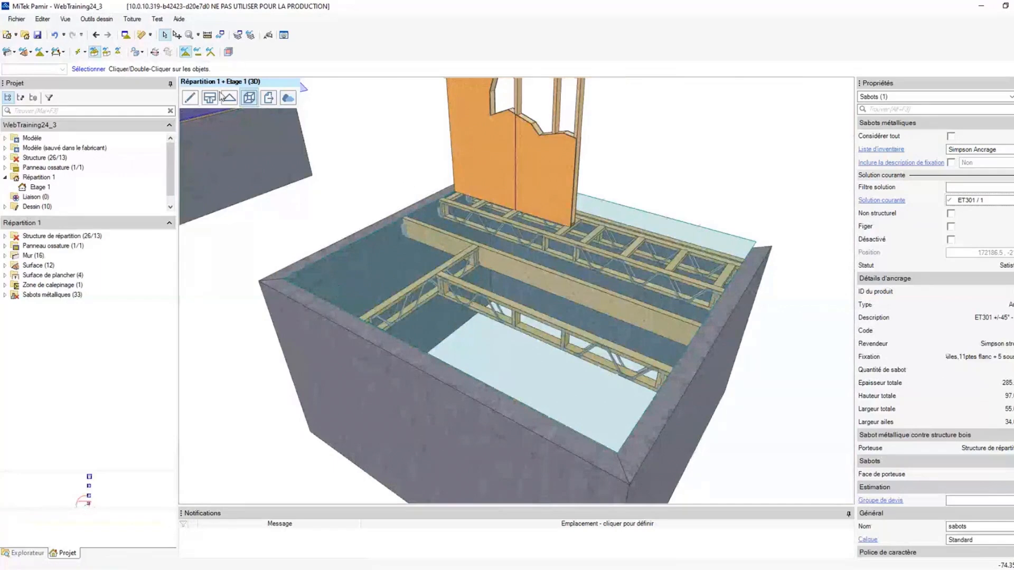
- In the plan view, select the entire floor building with joists PS1 to PS3 and calculate it
left_click(210, 98)
scroll(542, 230, "down", 7)
middle_click_drag(624, 246, 299, 218)
scroll(645, 224, "up", 3)
scroll(646, 225, "up", 3)
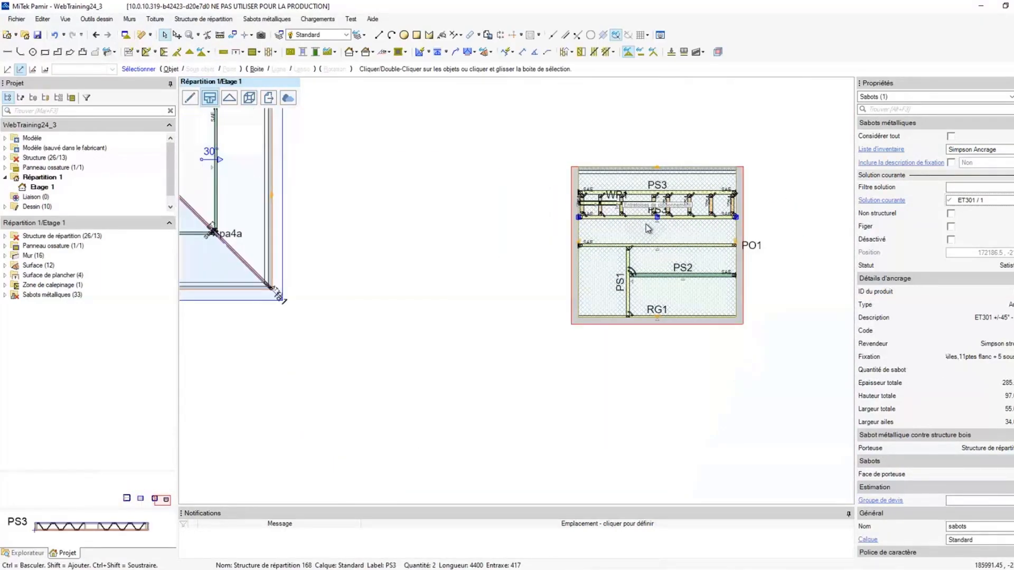
middle_click_drag(646, 224, 579, 204)
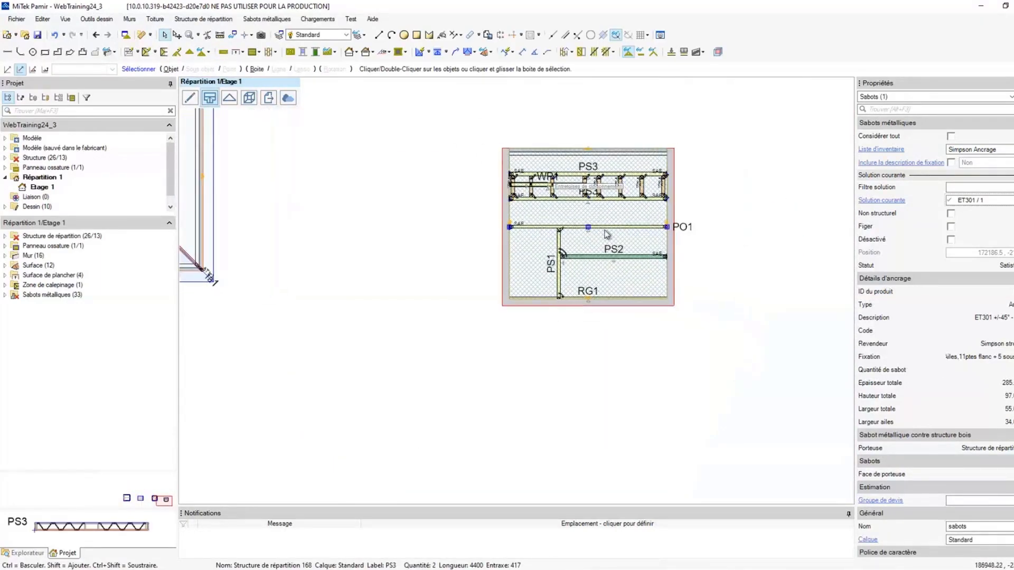
left_click(518, 200)
left_click_drag(458, 98, 724, 346)
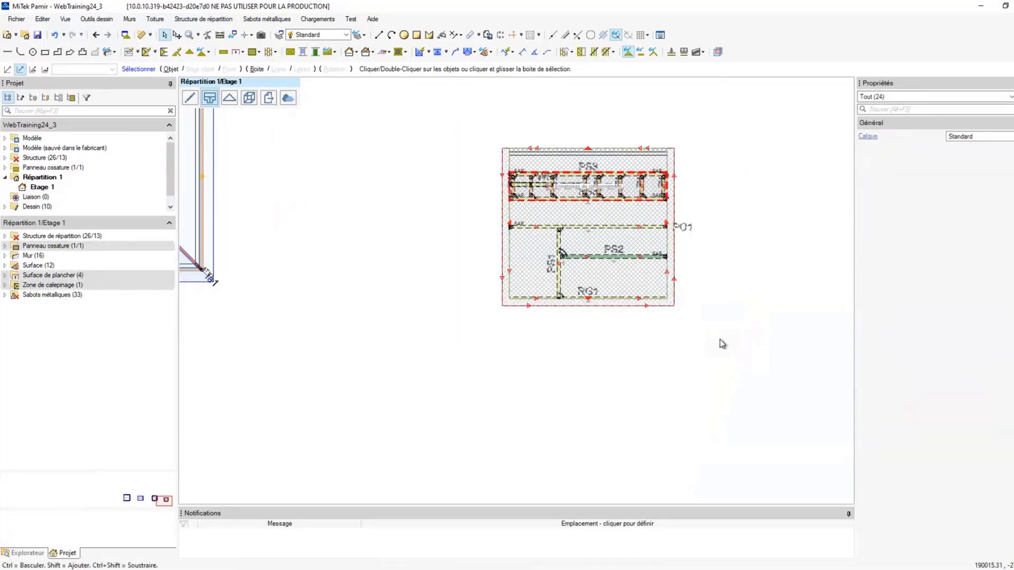
key("F5")
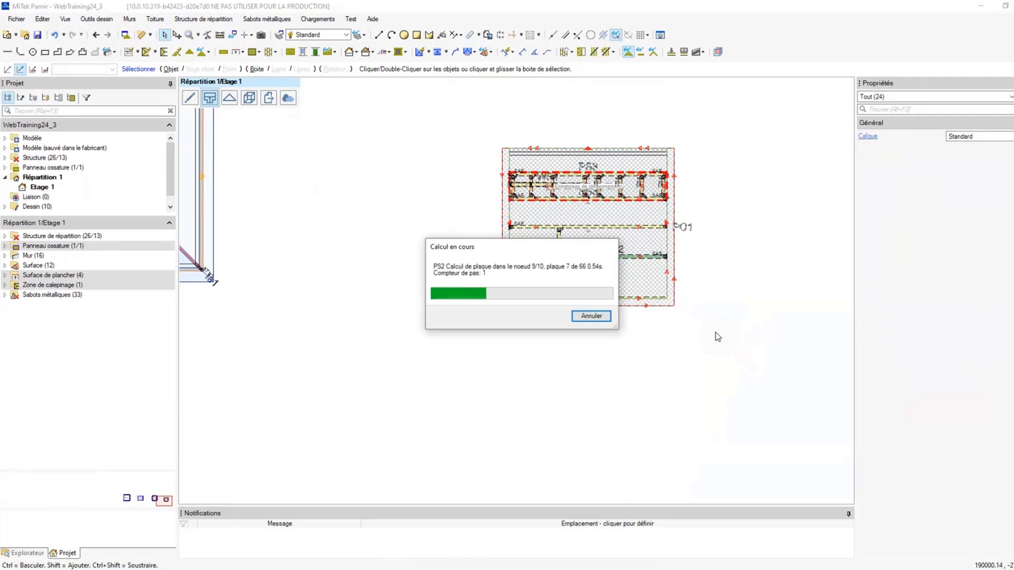
- Inspect the properties of beam PO1's SAE500/76/2 wall hanger and the JHMI300/100 hanger between PS2 and PS1
scroll(579, 243, "up", 2)
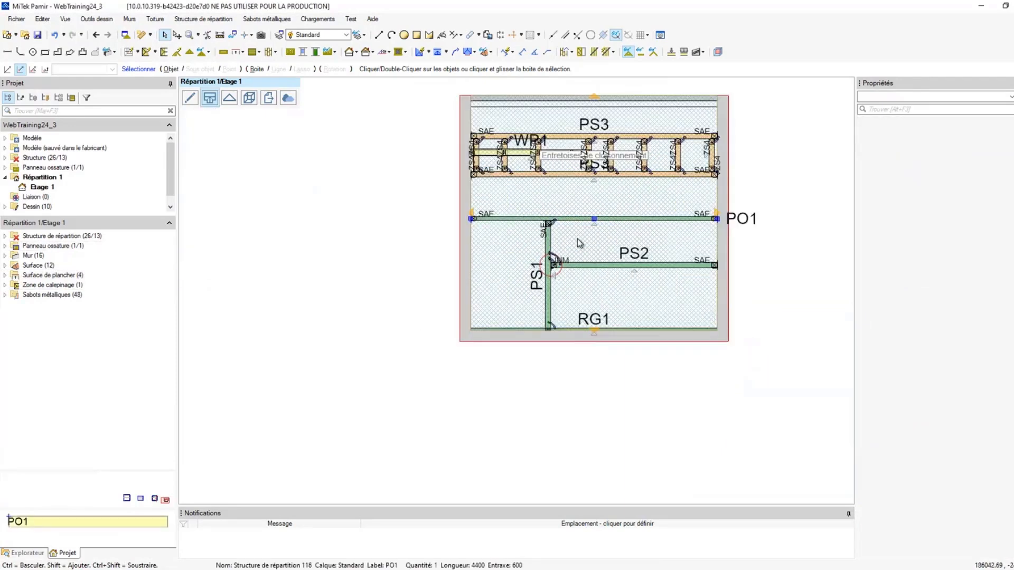
scroll(579, 243, "up", 1)
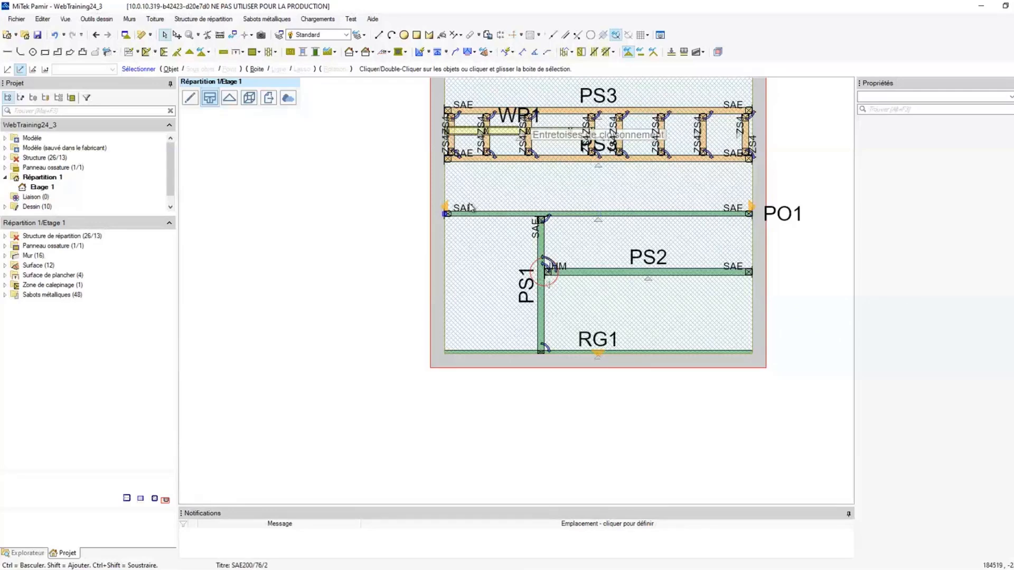
scroll(471, 207, "up", 1)
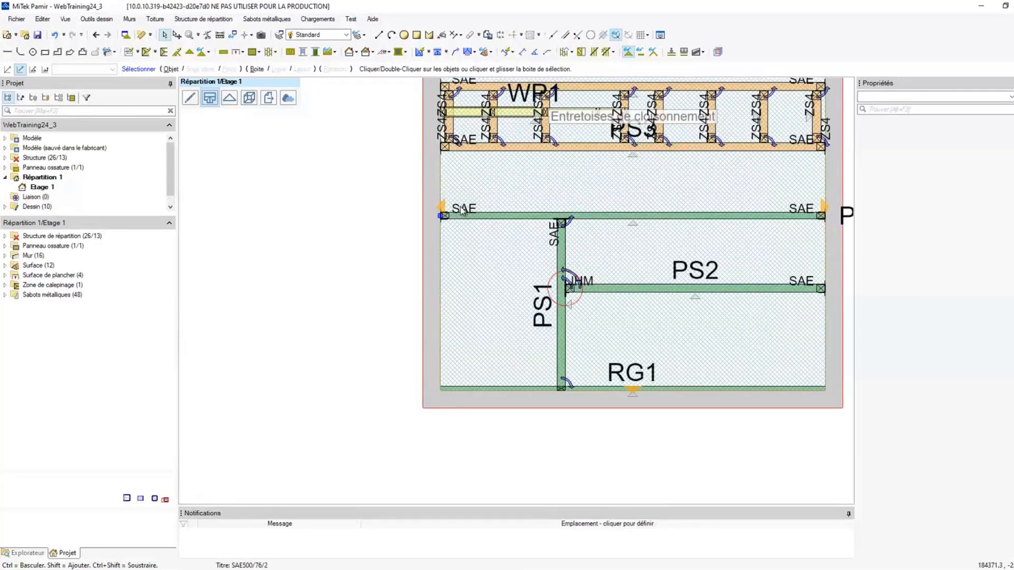
scroll(461, 208, "up", 3)
left_click(462, 207)
left_click(696, 348)
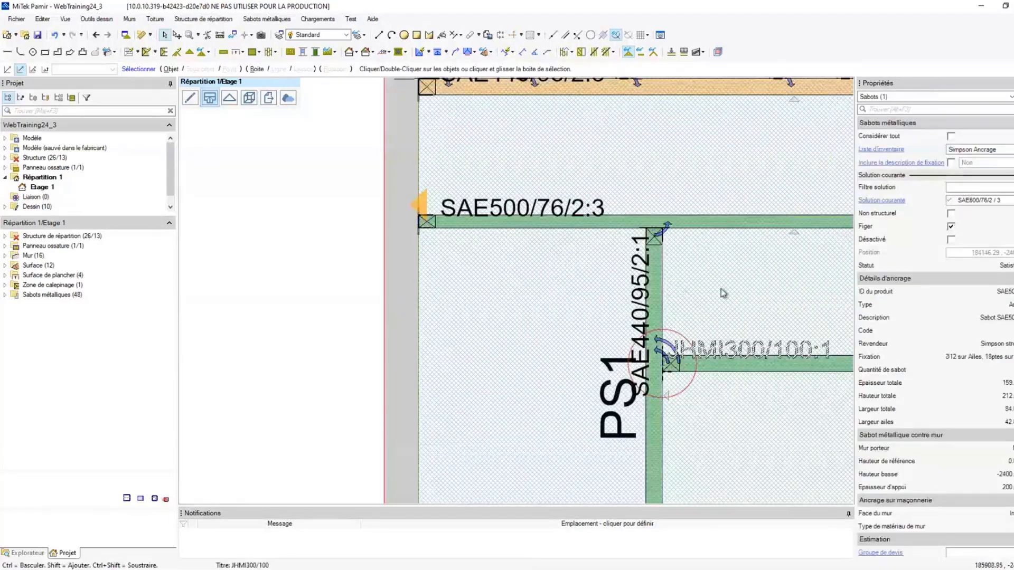
scroll(723, 285, "down", 2)
middle_click_drag(667, 168, 582, 217)
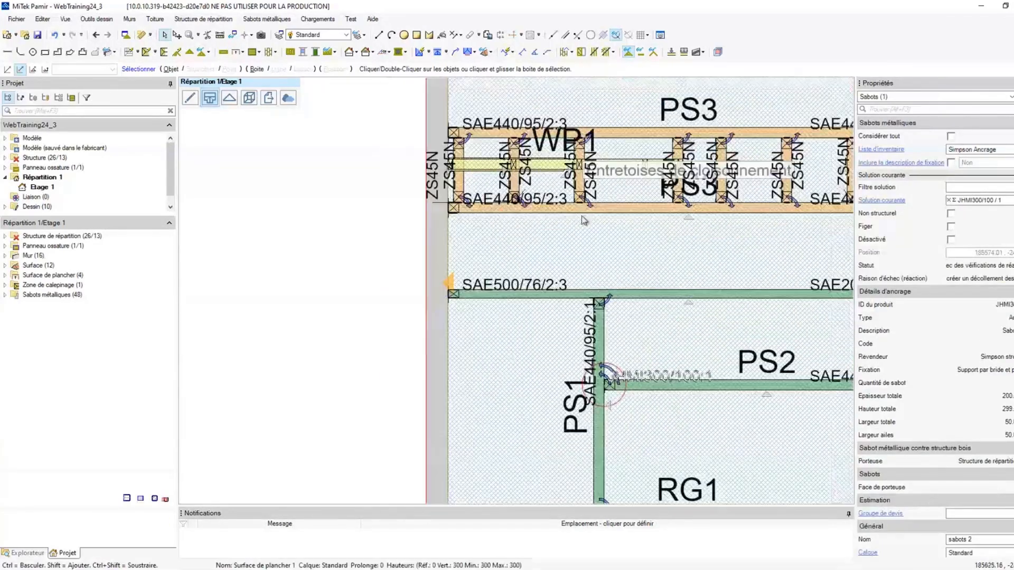
- Return to the 3D view and inspect the properties of the hanger joining joist PS1 to beam PO1
left_click(250, 99)
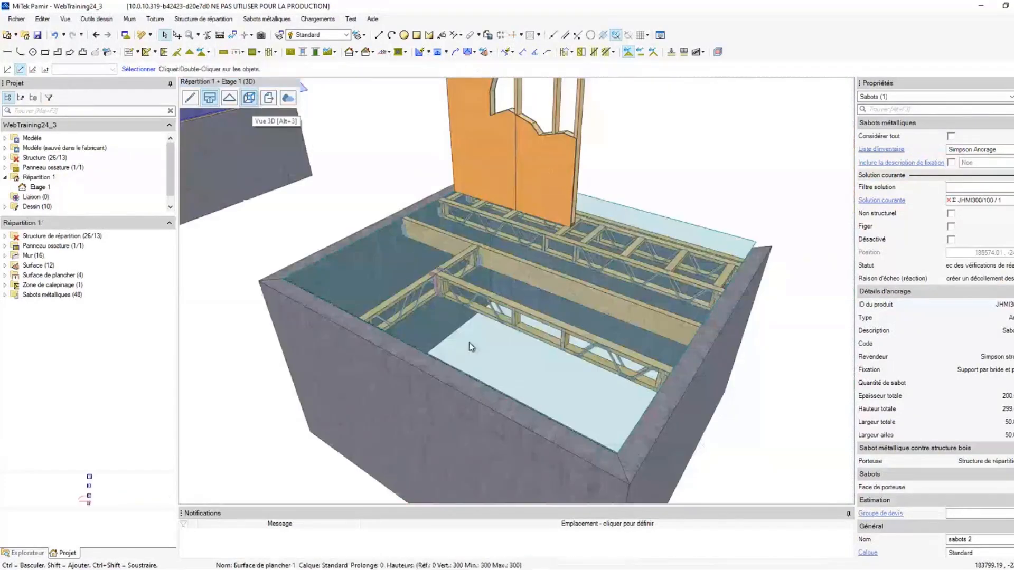
scroll(449, 296, "up", 5)
scroll(434, 264, "up", 5)
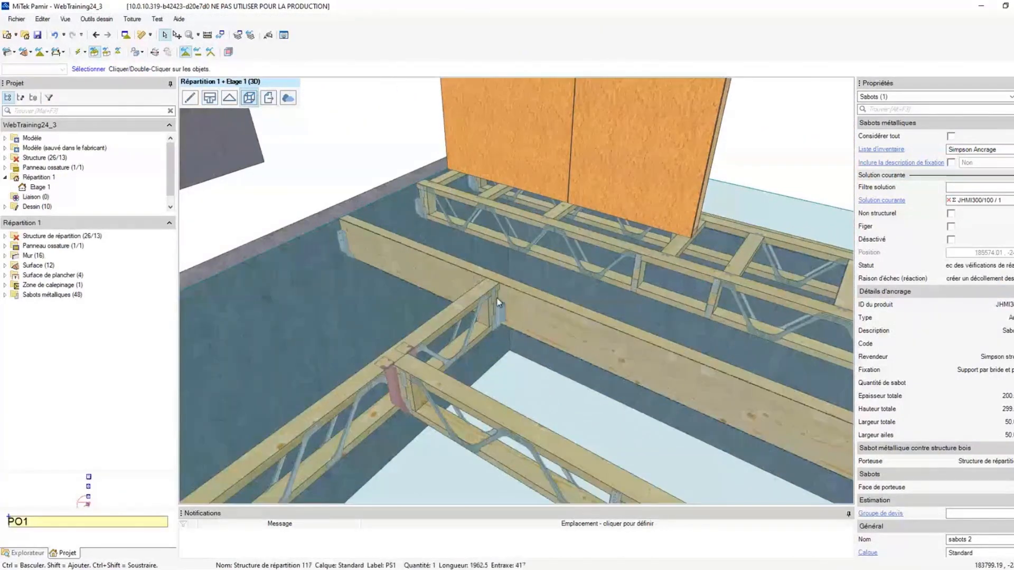
scroll(491, 360, "up", 5)
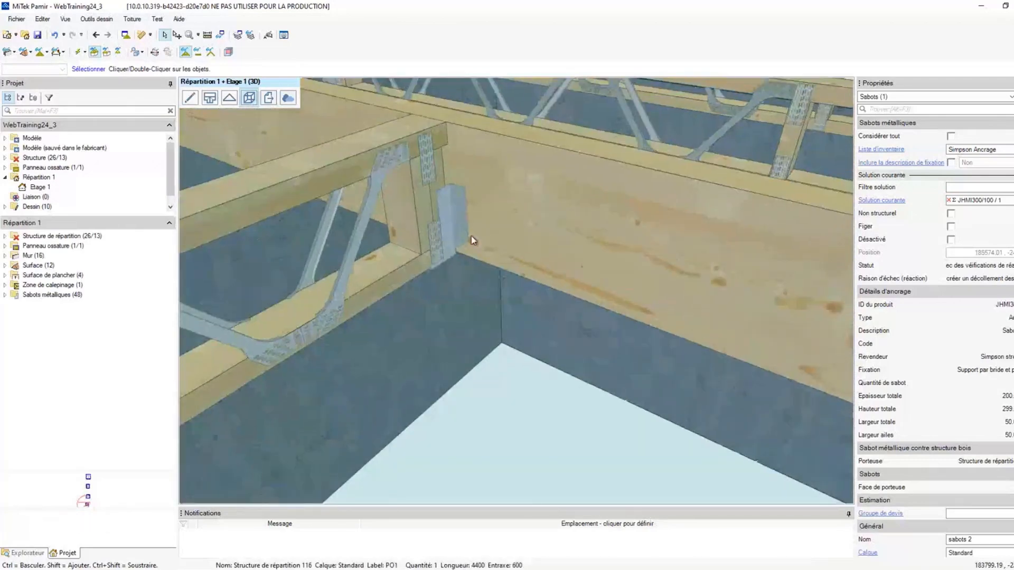
left_click(463, 222)
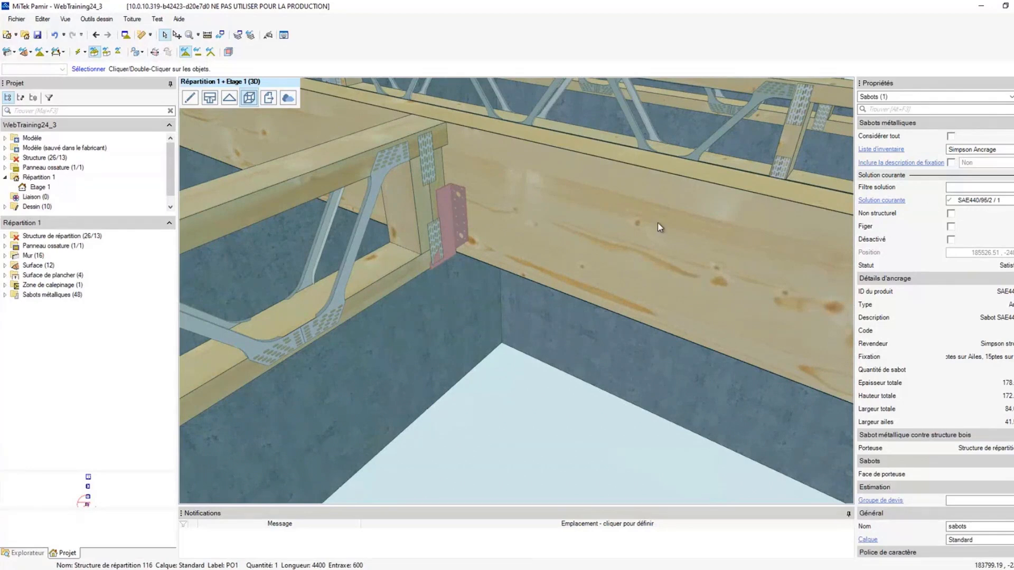
- Inspect the properties of the SAE500/76/2 hanger fixing beam PO1 to the wall and examine the nearby connection between joists PS2 and PS1
scroll(508, 234, "down", 4)
middle_click_drag(304, 176, 489, 252)
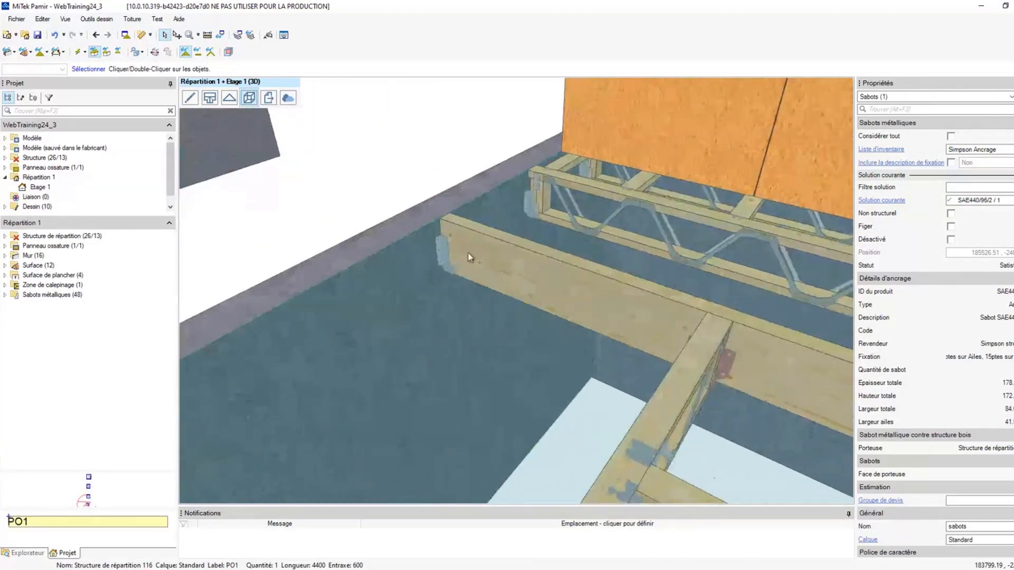
left_click(443, 253)
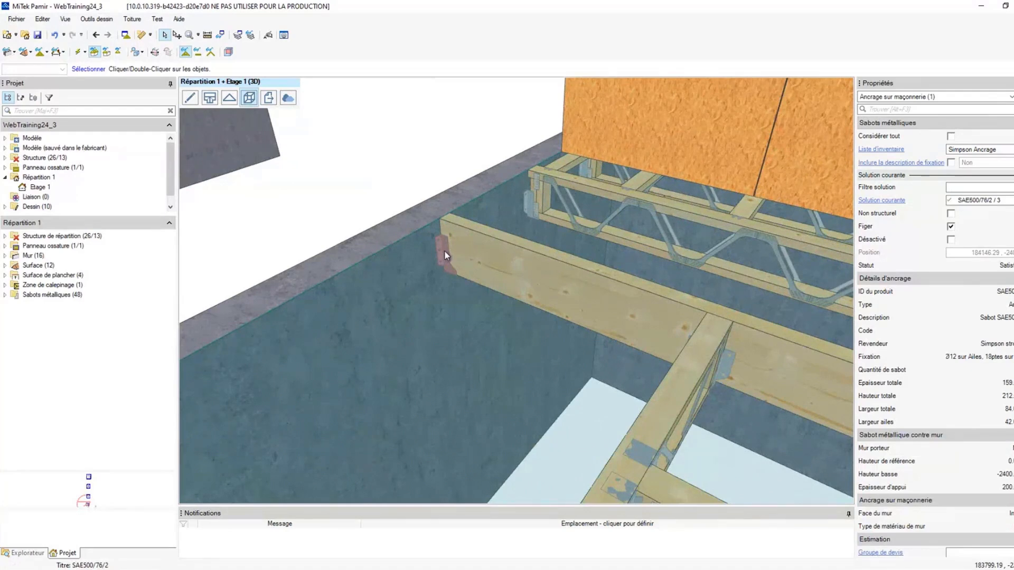
middle_click_drag(618, 332, 602, 301)
scroll(607, 311, "down", 3)
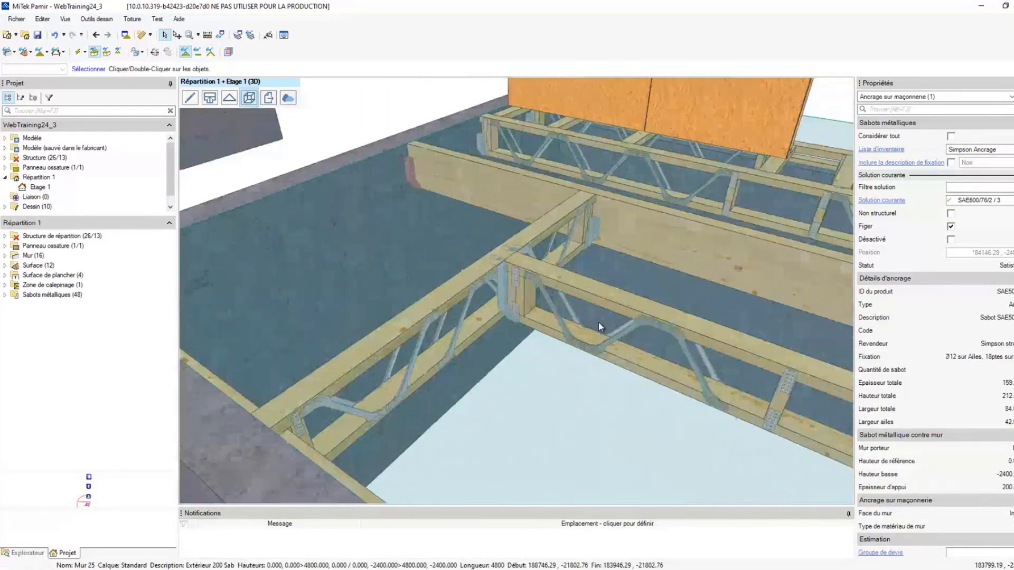
scroll(598, 317, "up", 3)
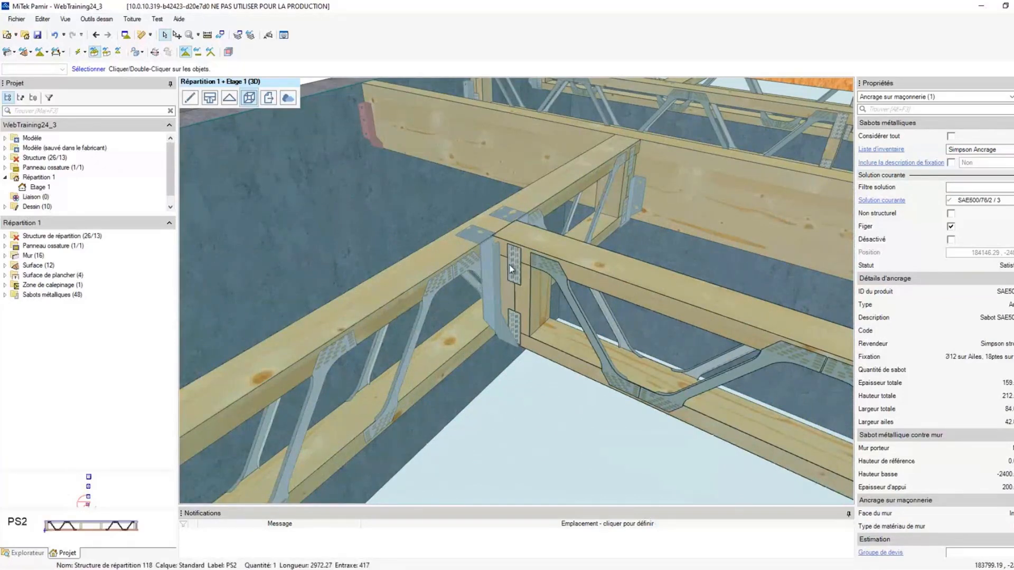
scroll(511, 280, "down", 2)
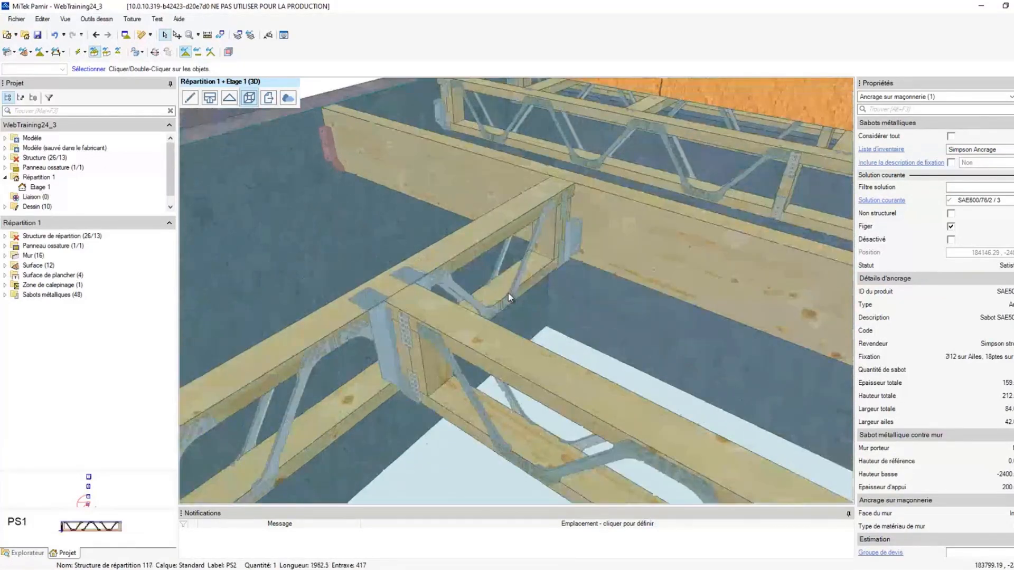
- Select the orange wall panel and examine the cross pieces between the PS3 joists that carry it
scroll(498, 430, "up", 3)
middle_click_drag(563, 430, 622, 354)
scroll(617, 354, "down", 4)
middle_click_drag(690, 350, 569, 431)
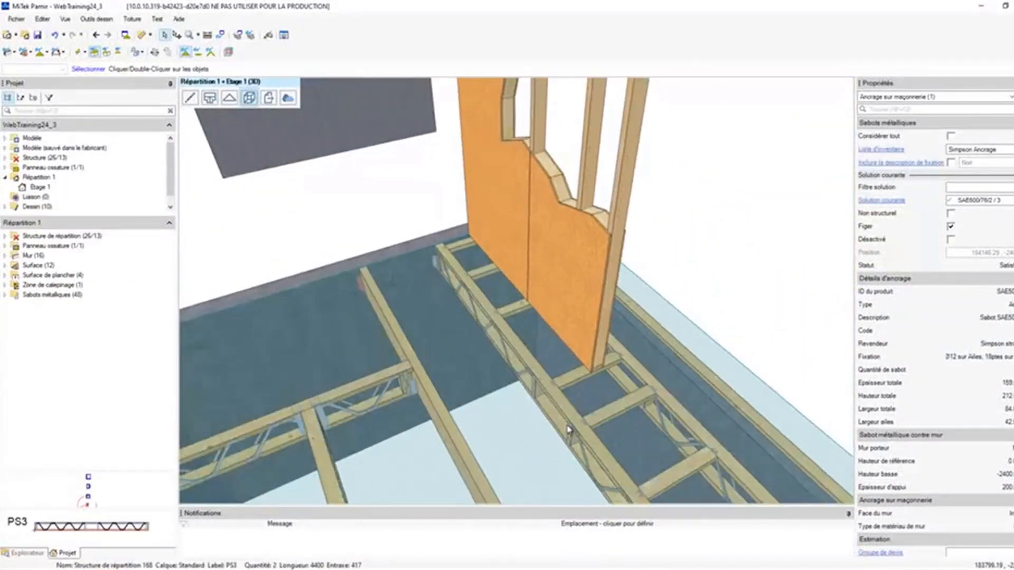
left_click(603, 266)
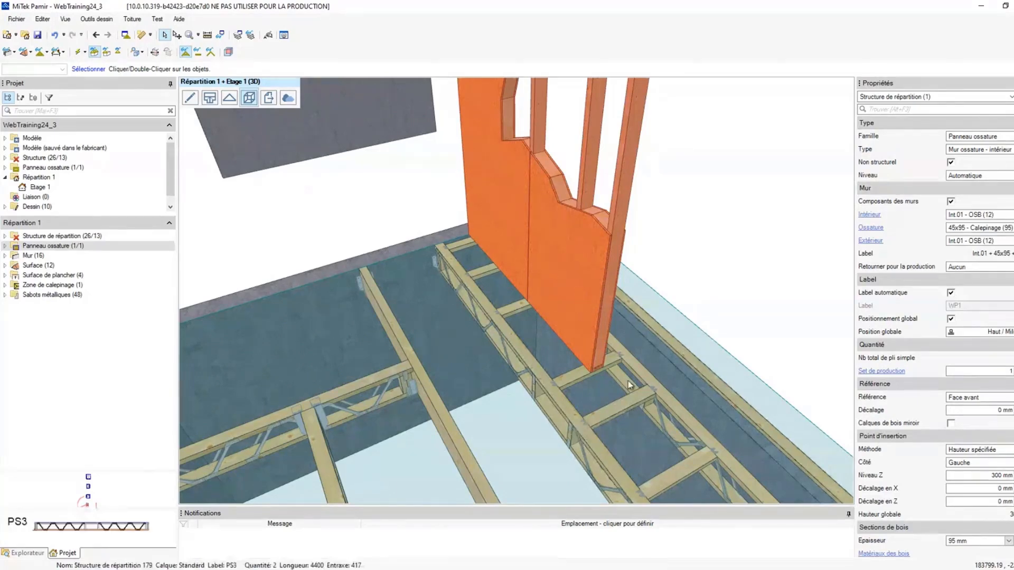
mouse_move(575, 437)
middle_mouse_down()
mouse_move(571, 356)
mouse_move(569, 379)
mouse_move(595, 329)
middle_mouse_up()
scroll(573, 409, "up", 2)
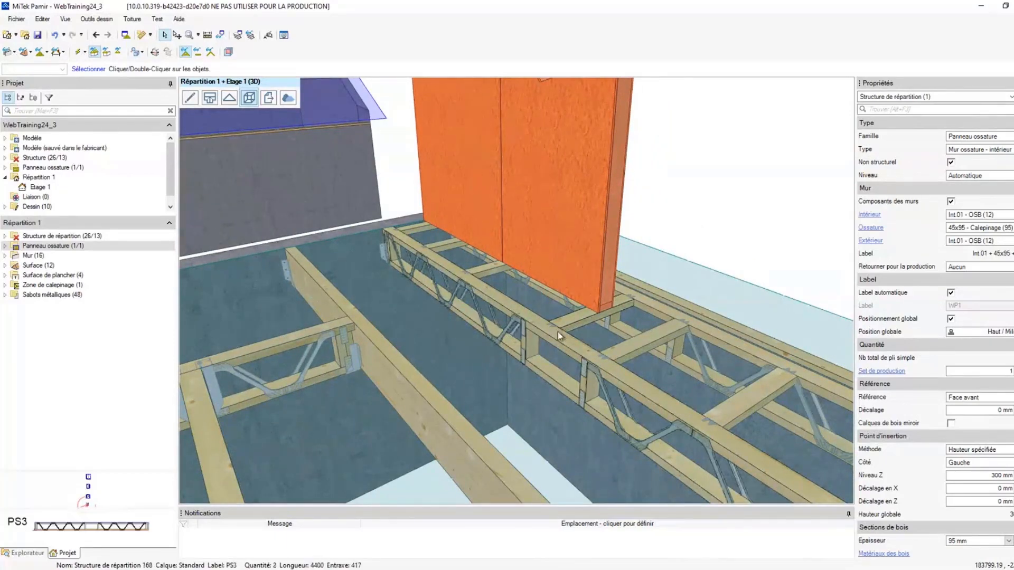
middle_click_drag(579, 347, 563, 352)
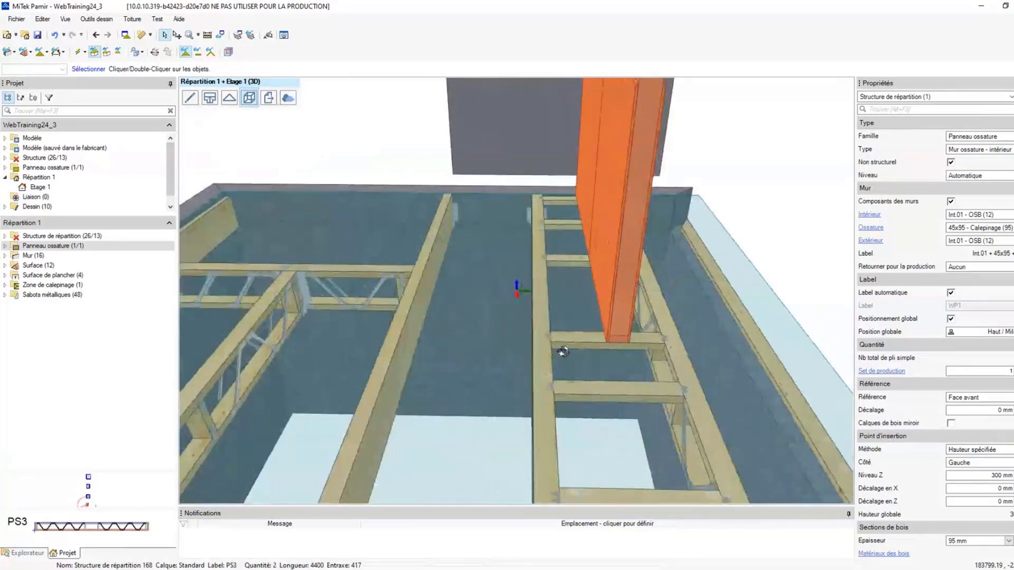
- Inspect the properties of the ZS45N clip joining cross piece N3 to joist PS3 beneath the wall panel
scroll(563, 352, "up", 5)
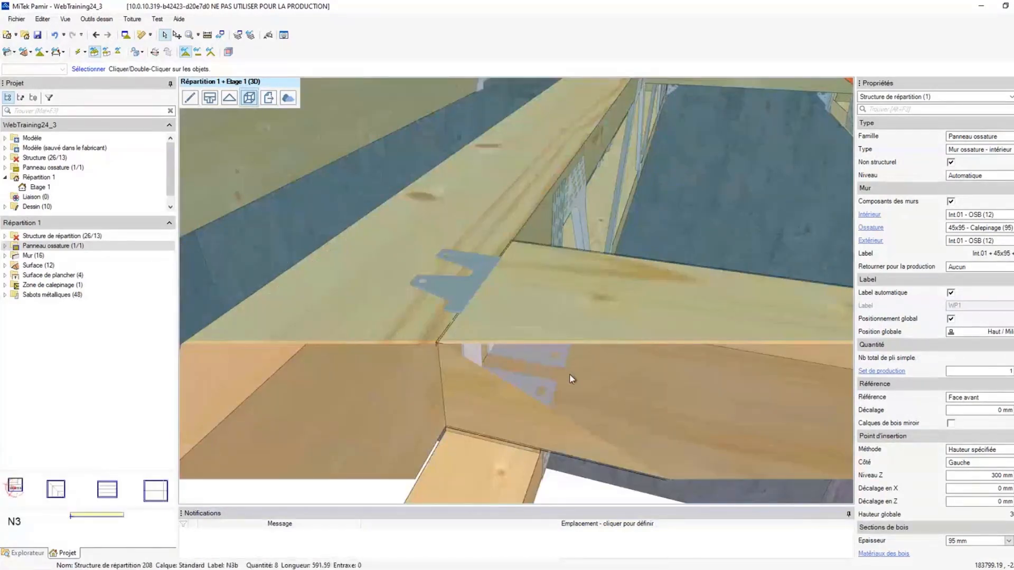
middle_click_drag(571, 379, 471, 277)
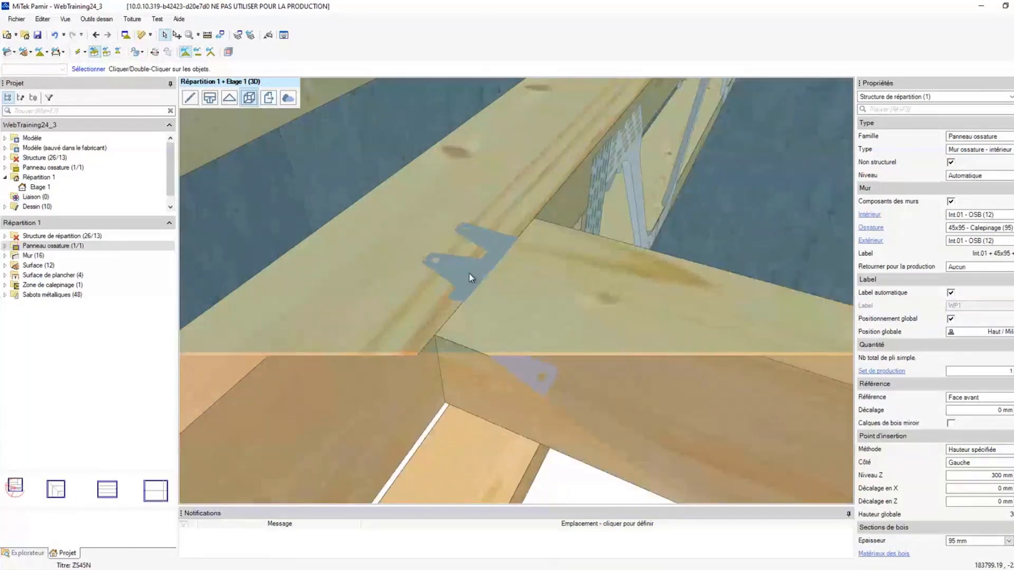
left_click(469, 273)
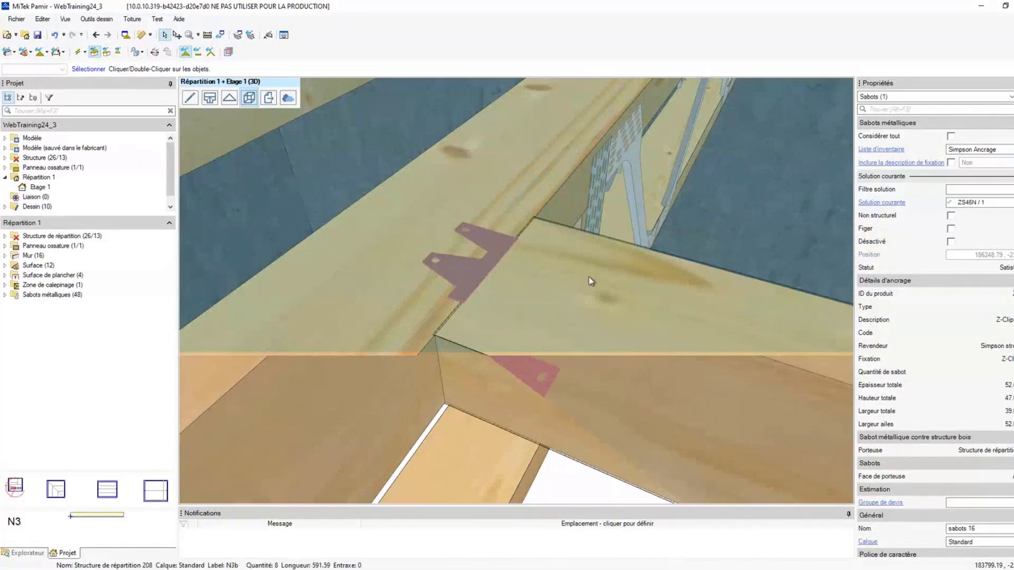
middle_click_drag(582, 283, 609, 315)
scroll(609, 315, "down", 5)
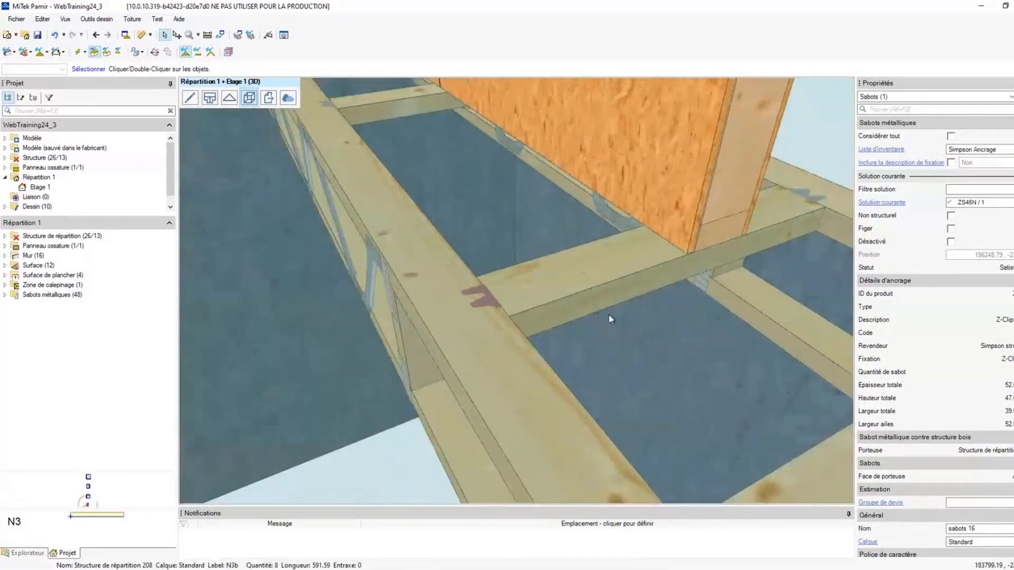
scroll(607, 314, "down", 2)
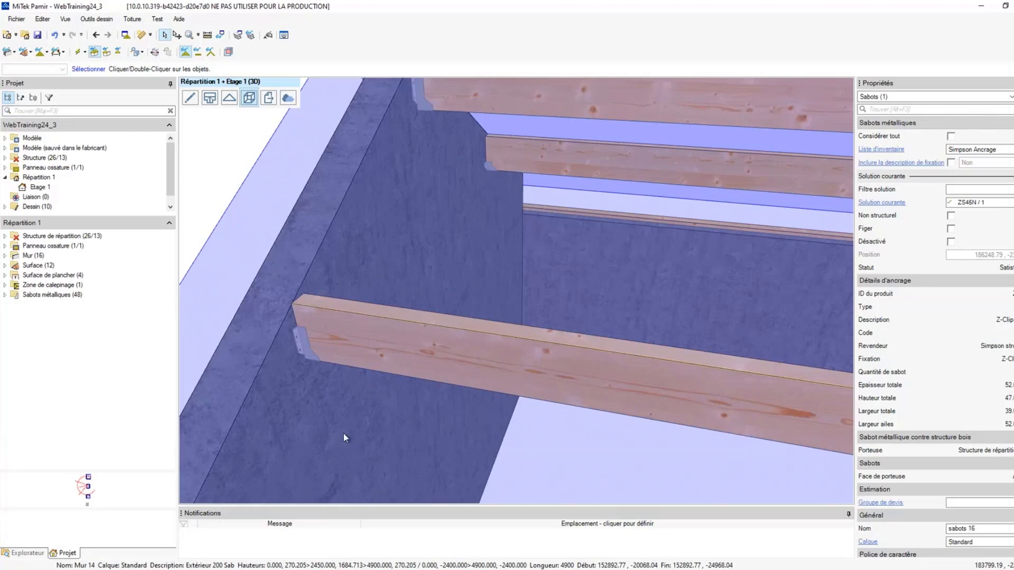
left_click(24, 19)
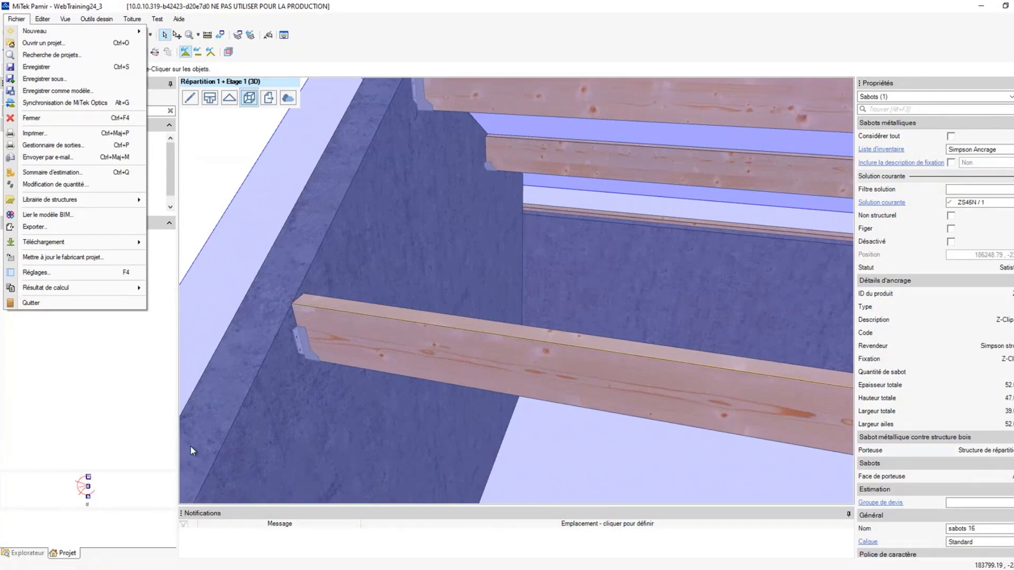
left_click(550, 264)
scroll(551, 264, "down", 3)
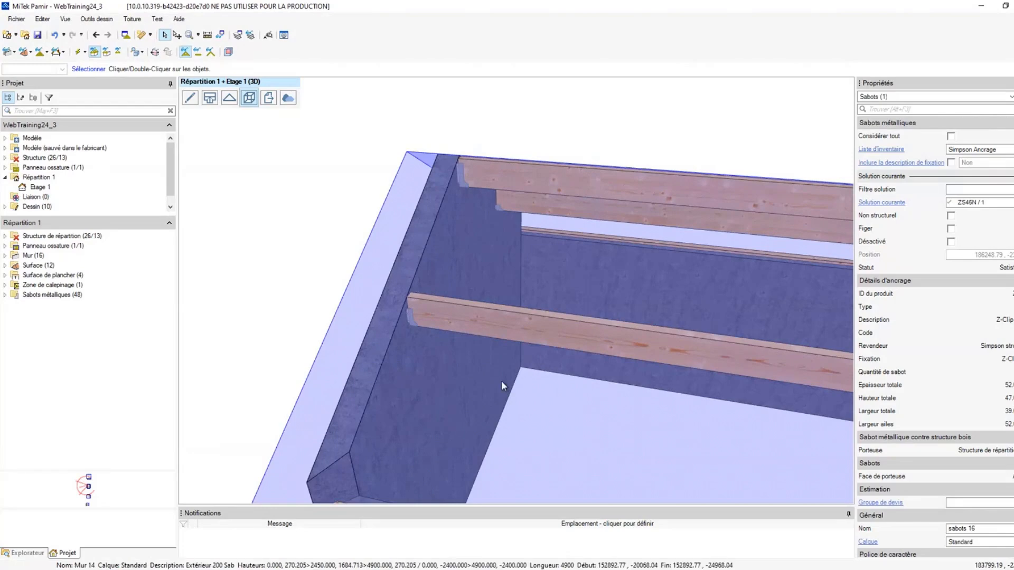
- Switch to the WebTraining24_1 project and, in the plan view, inspect the LEA240/30/70/1.5 hanger joining truss E6 to the hip truss
mouse_move(109, 567)
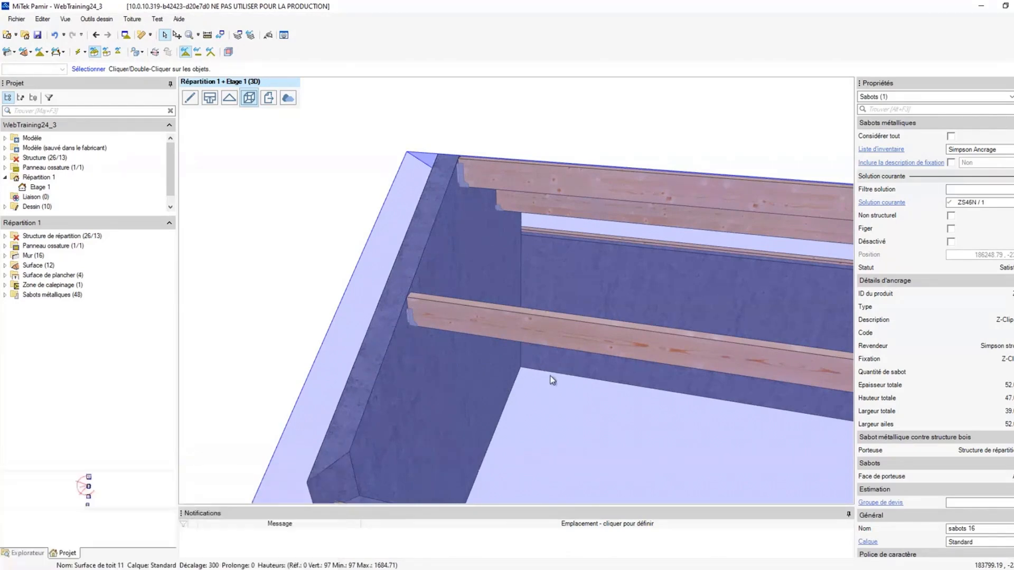
scroll(568, 364, "down", 5)
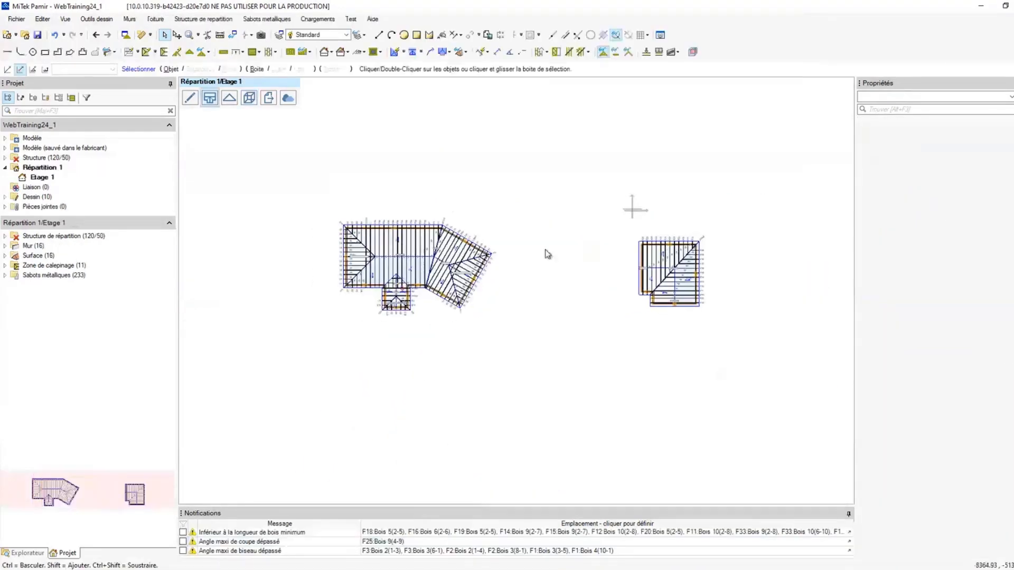
scroll(359, 275, "up", 8)
scroll(358, 275, "up", 4)
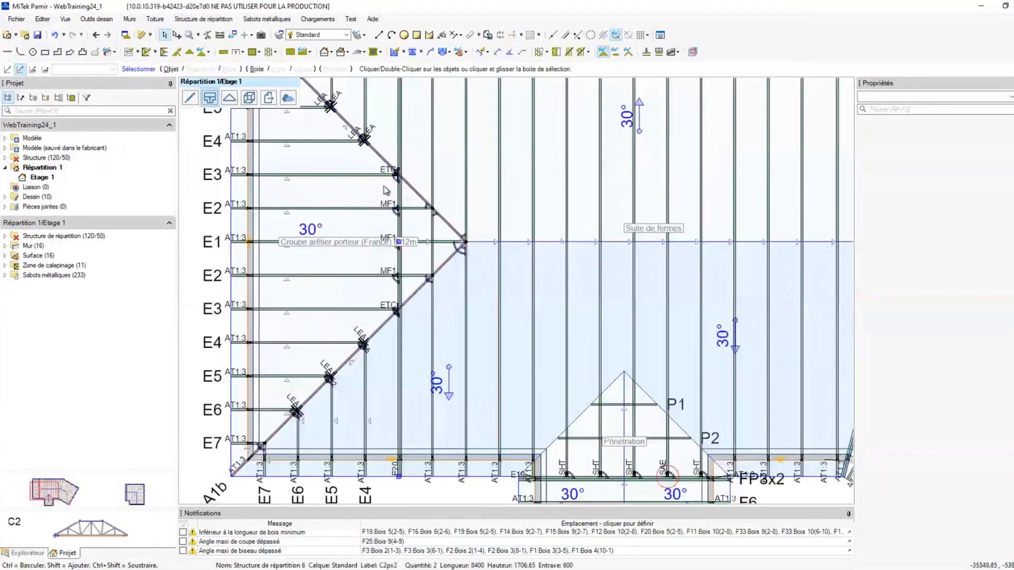
scroll(365, 217, "down", 1)
scroll(364, 216, "down", 2)
scroll(376, 243, "up", 5)
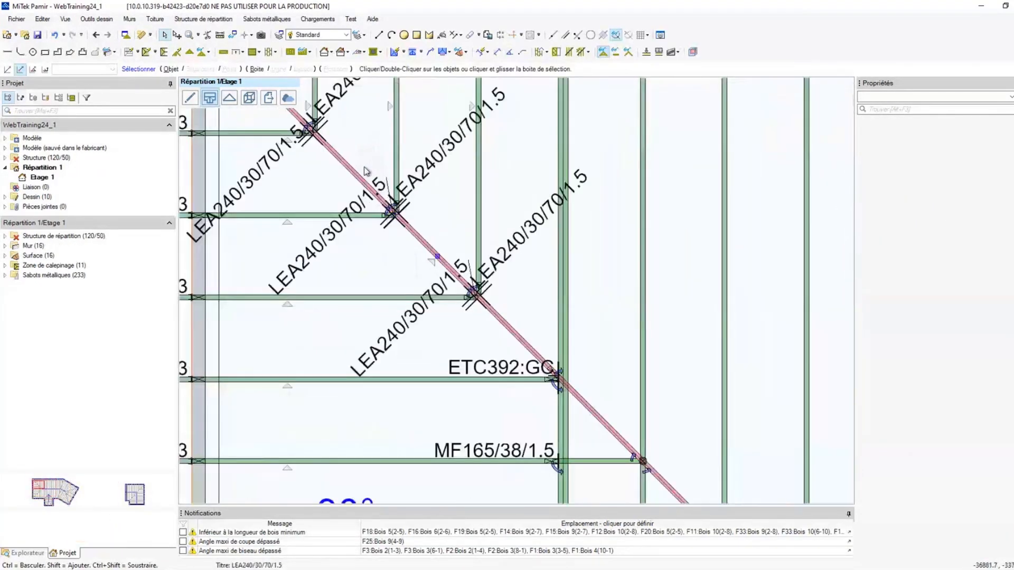
scroll(377, 242, "down", 2)
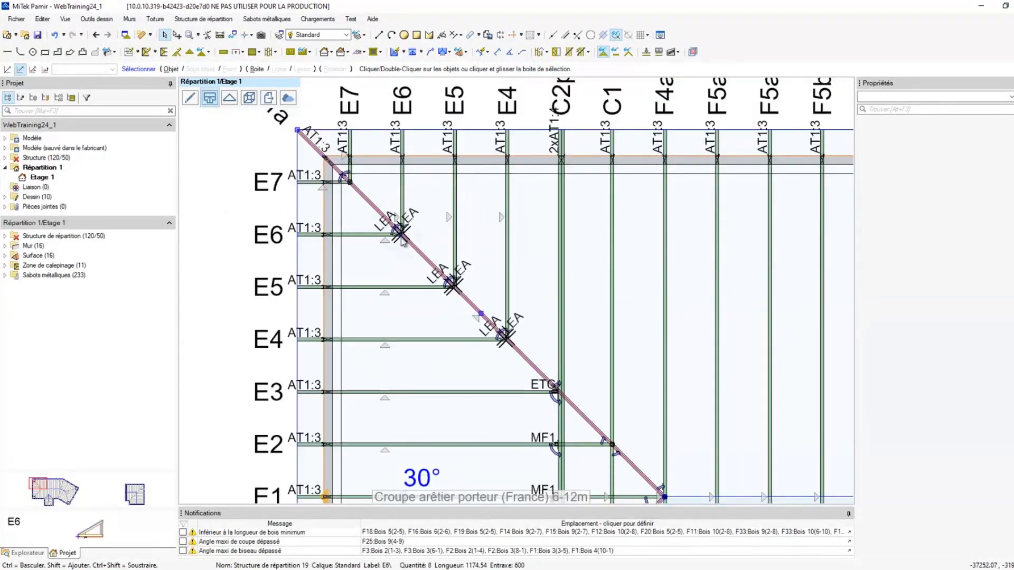
scroll(374, 219, "up", 3)
left_click(442, 222)
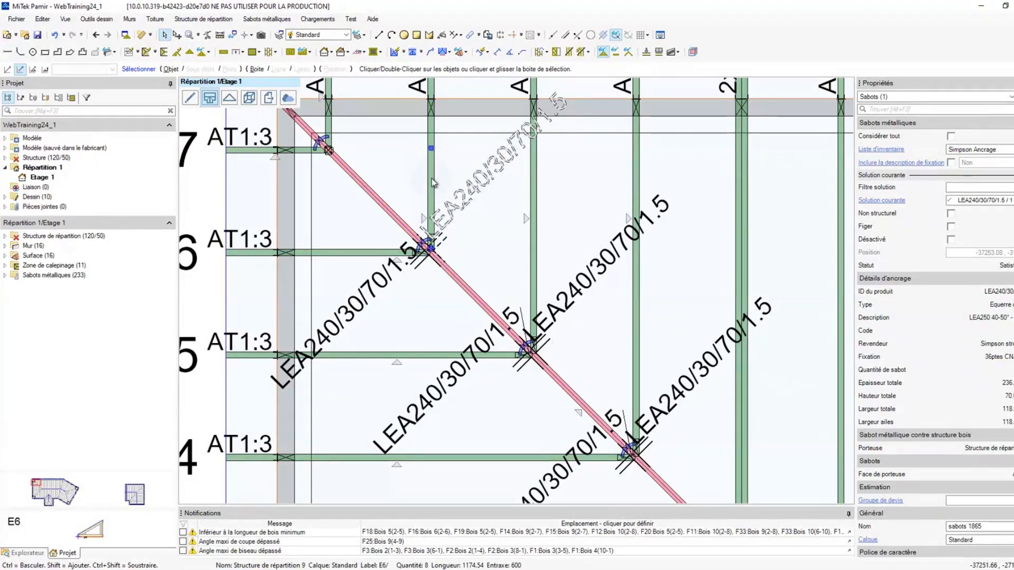
scroll(496, 236, "down", 2)
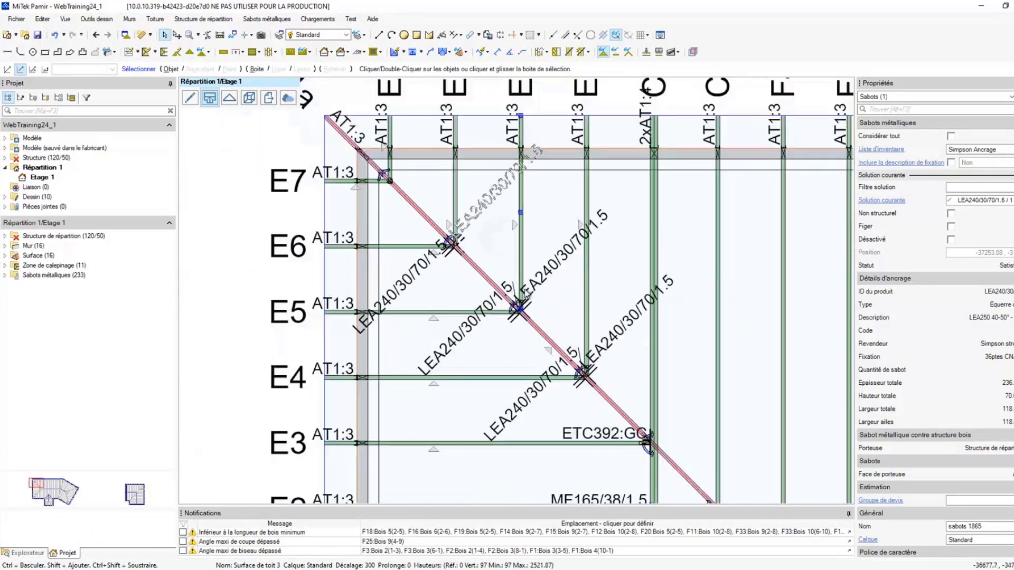
- Open the calculation note of truss E2 and review the metal hanger results for nodes 7 and 5
middle_click_drag(568, 312, 484, 204)
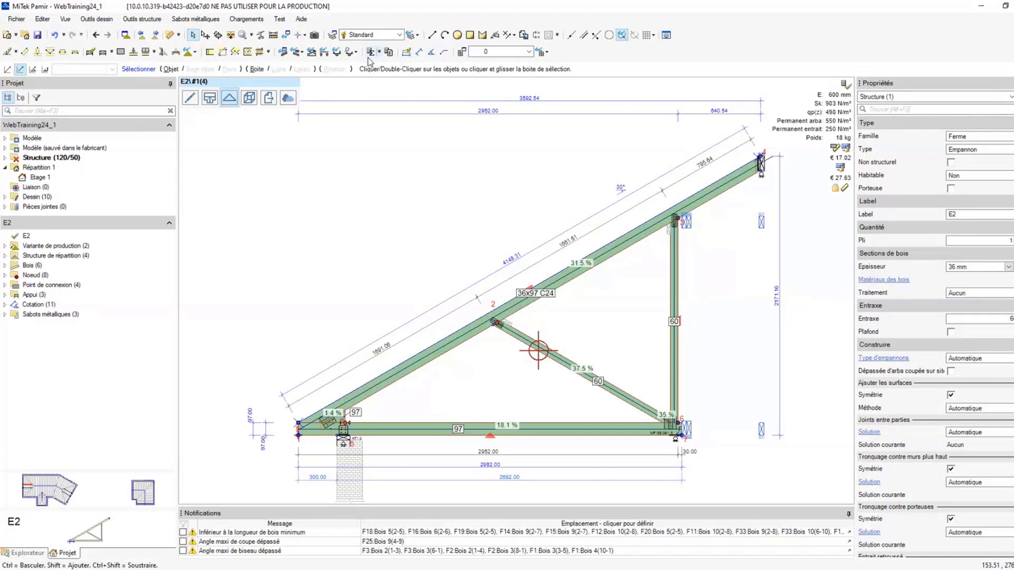
left_click(390, 54)
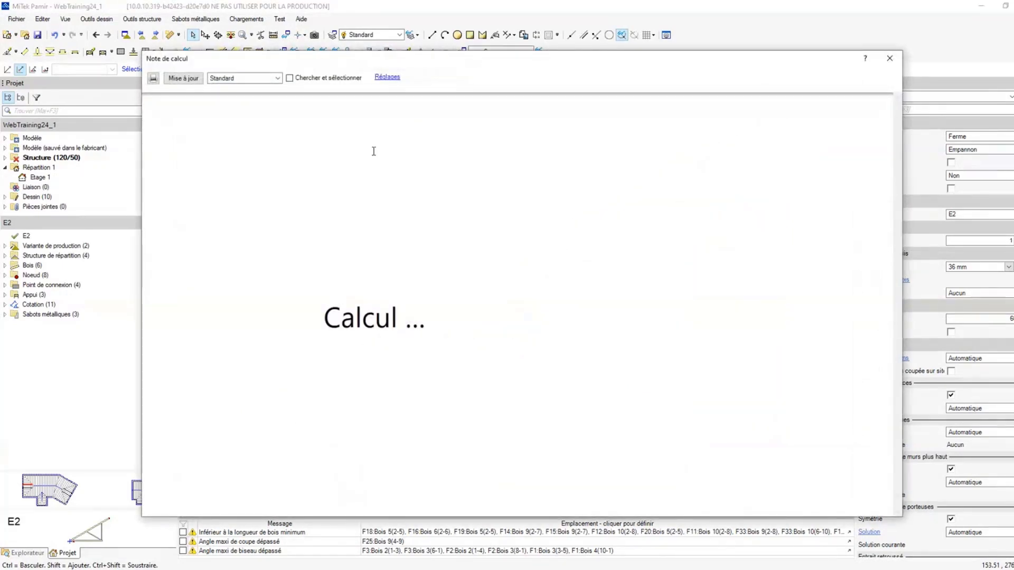
scroll(496, 251, "down", 2)
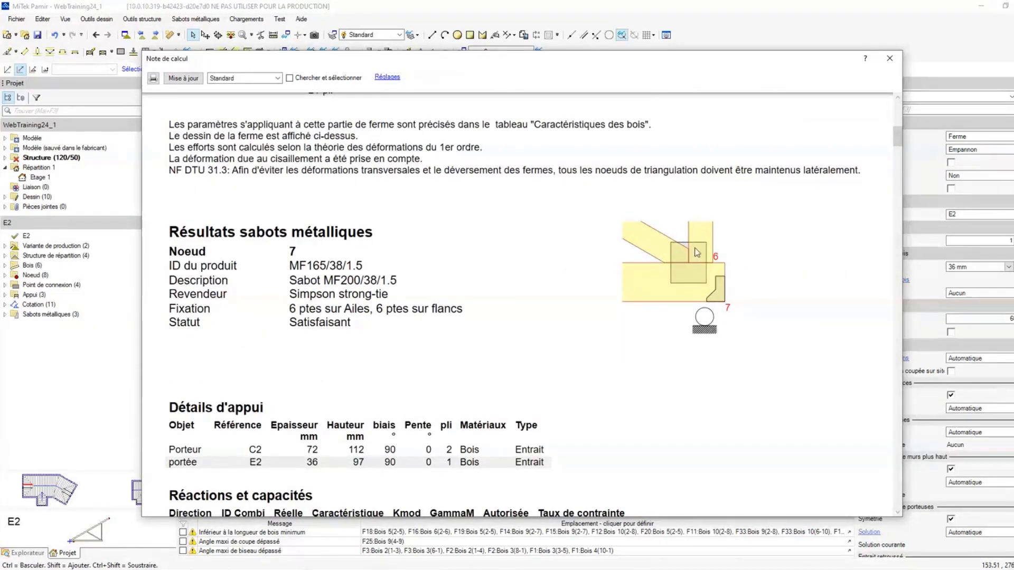
mouse_move(593, 63)
left_mouse_down()
mouse_move(701, 521)
mouse_move(703, 487)
mouse_move(670, 442)
mouse_move(513, 440)
mouse_move(490, 397)
mouse_move(586, 123)
mouse_move(586, 71)
left_mouse_up()
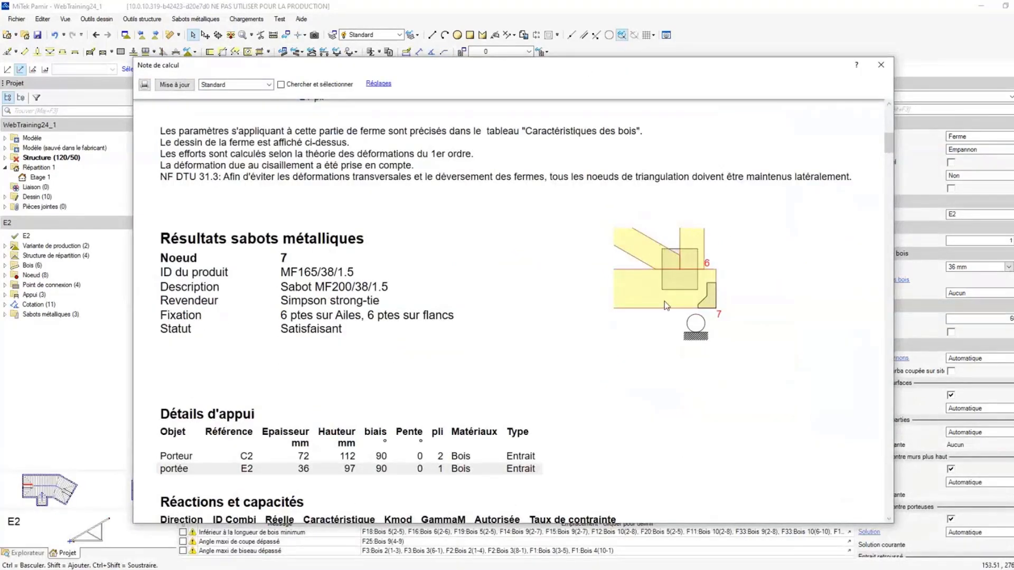
scroll(664, 301, "down", 3)
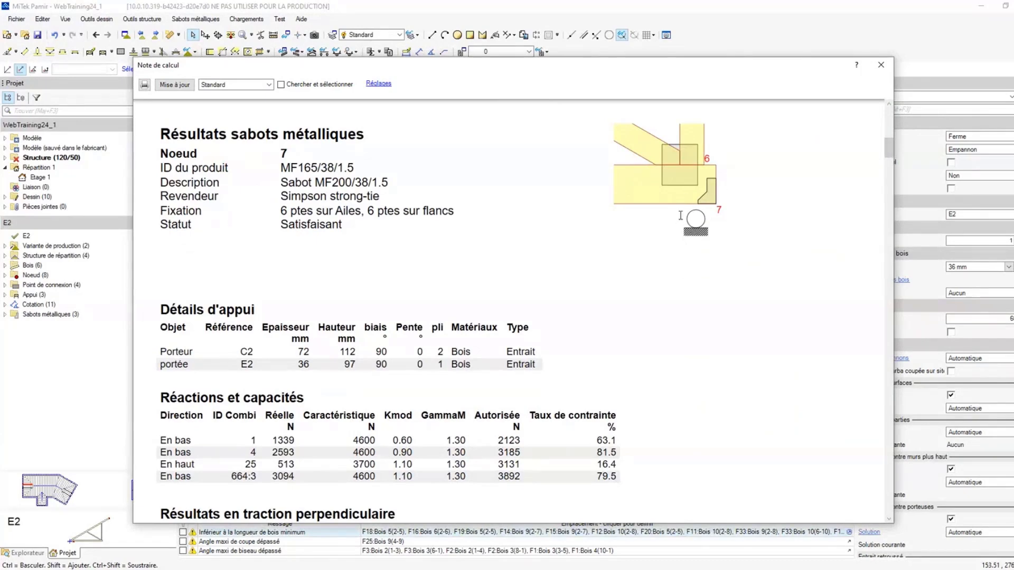
scroll(681, 216, "down", 6)
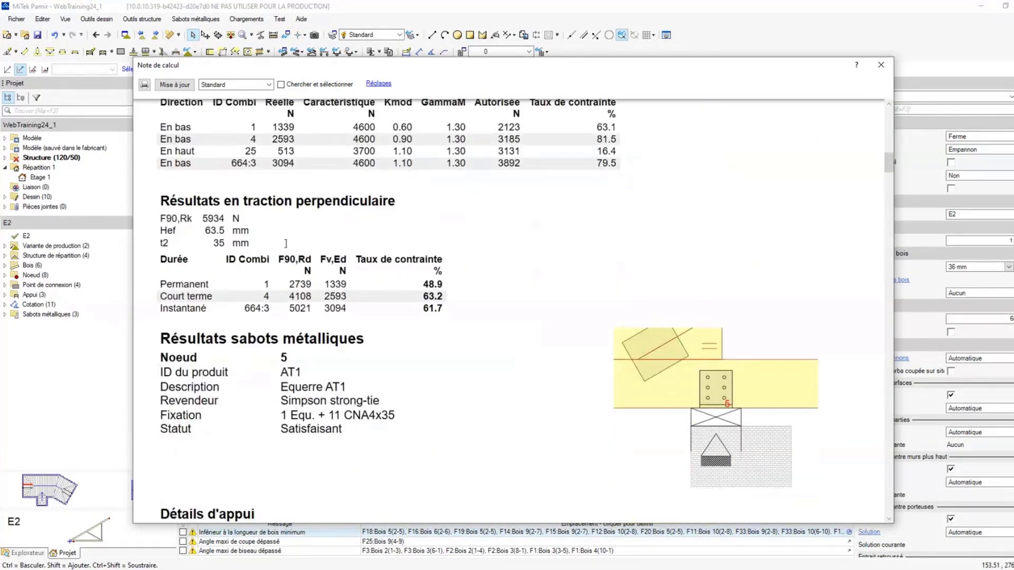
scroll(469, 349, "down", 1)
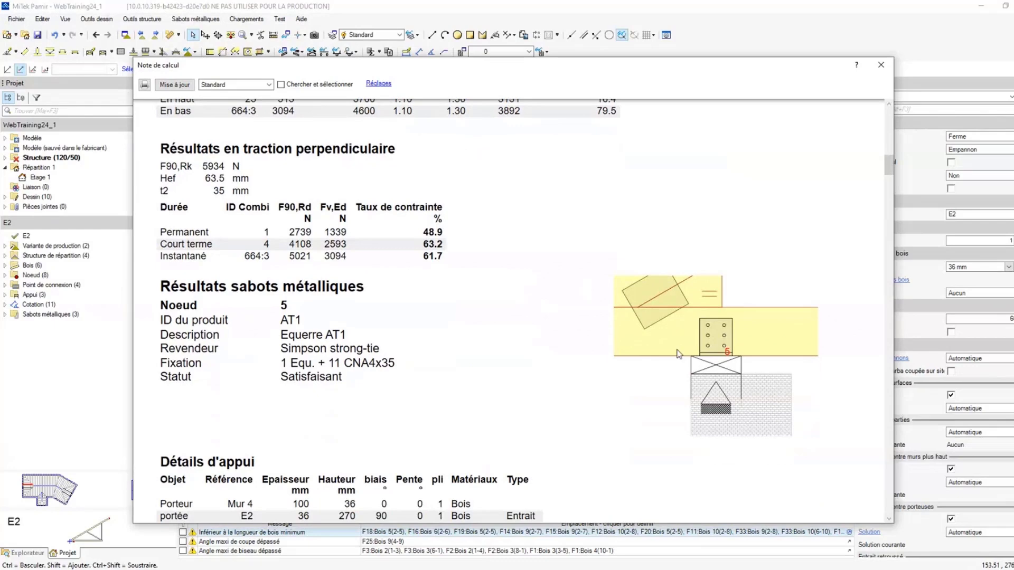
scroll(480, 249, "down", 1)
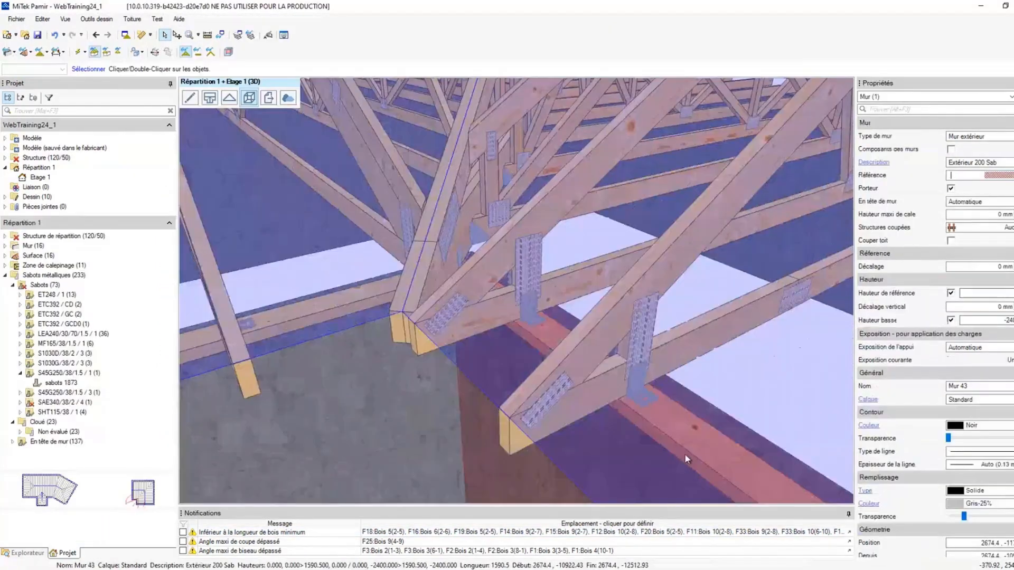
- Change the description of exterior wall Mur 43 to Extérieur 200 and select truss F33 resting on the wall
middle_click_drag(686, 455, 614, 377)
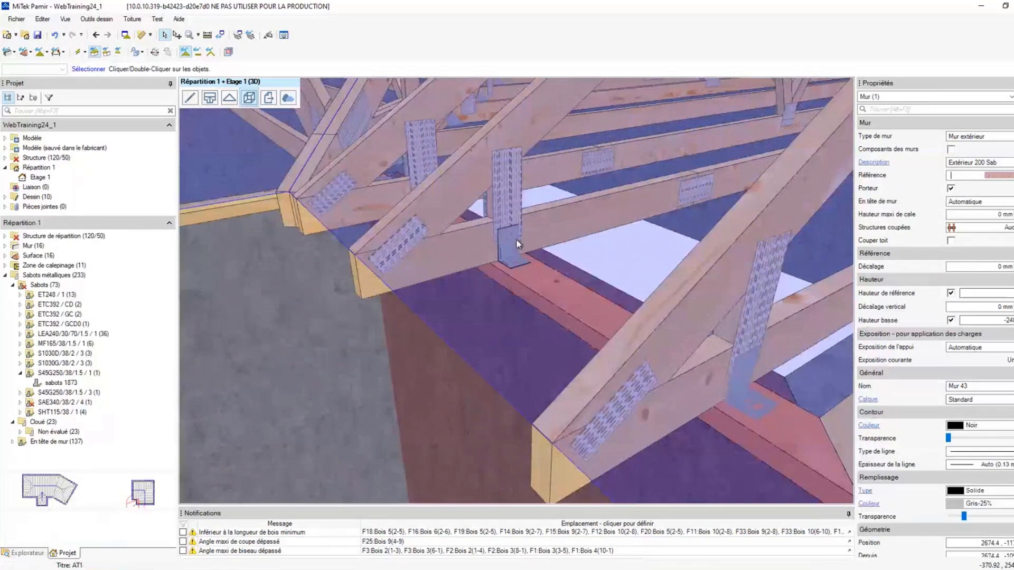
scroll(544, 294, "up", 2)
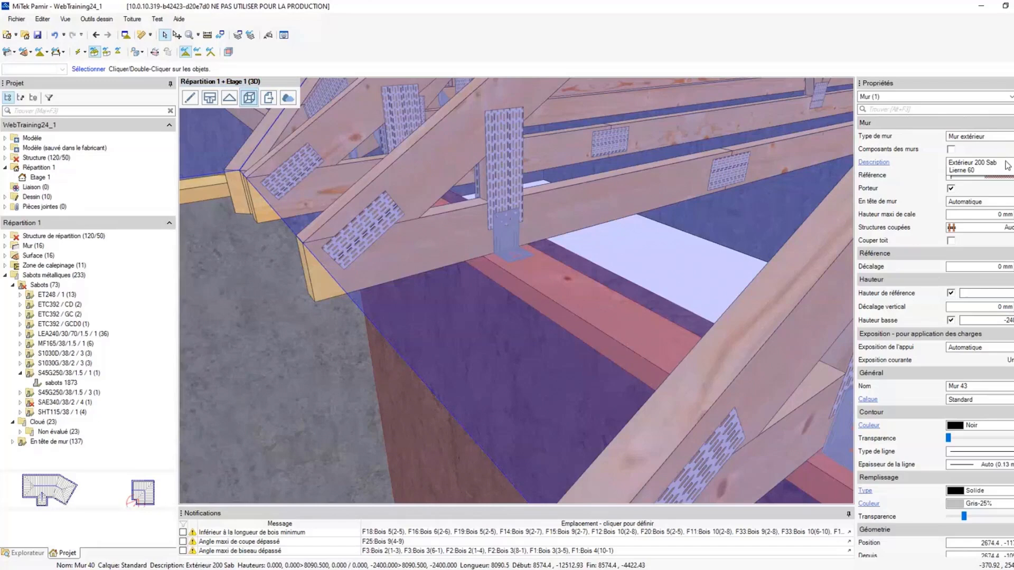
left_click(995, 164)
left_click(977, 181)
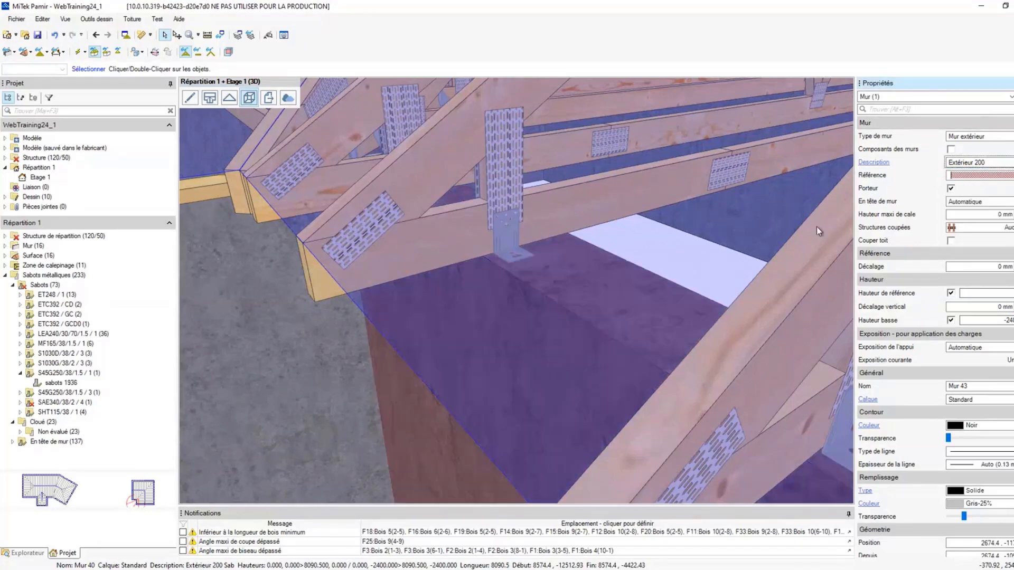
left_click(559, 218)
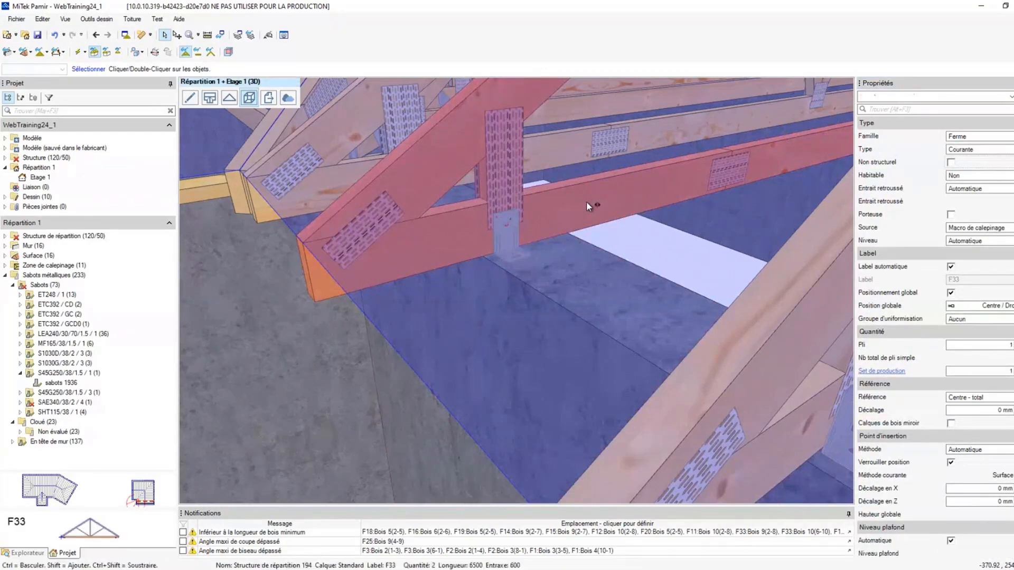
- Open truss F33 in its own view, recalculate it and inspect the AT1 anchor at node 9 over the wall
double_click(587, 203)
scroll(634, 315, "up", 3)
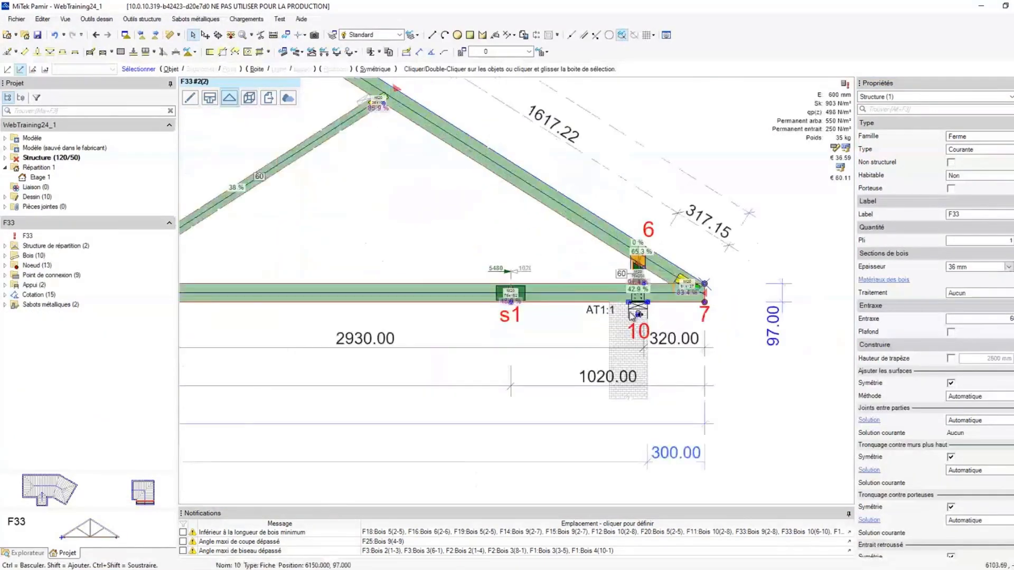
scroll(632, 316, "up", 2)
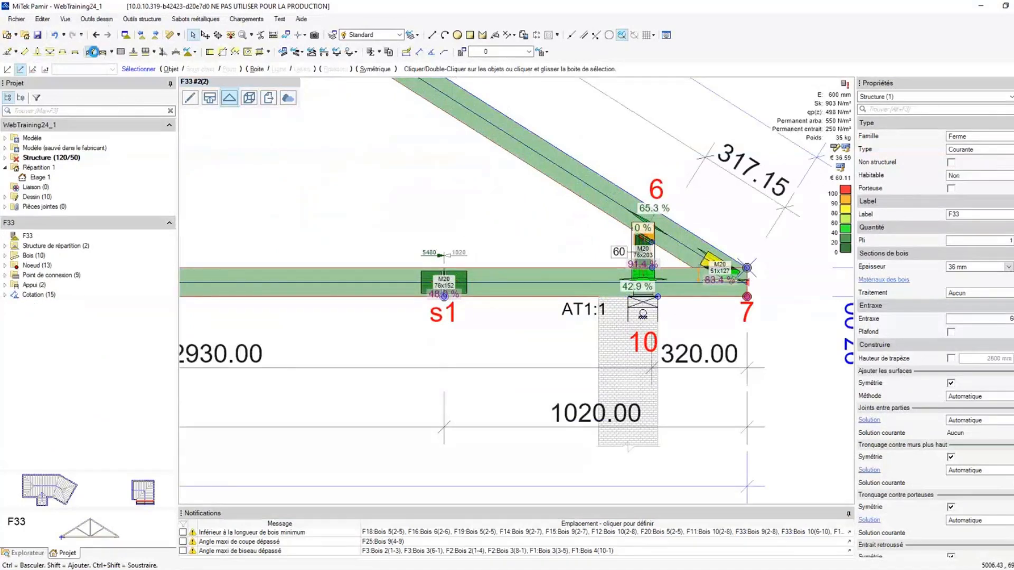
left_click(92, 52)
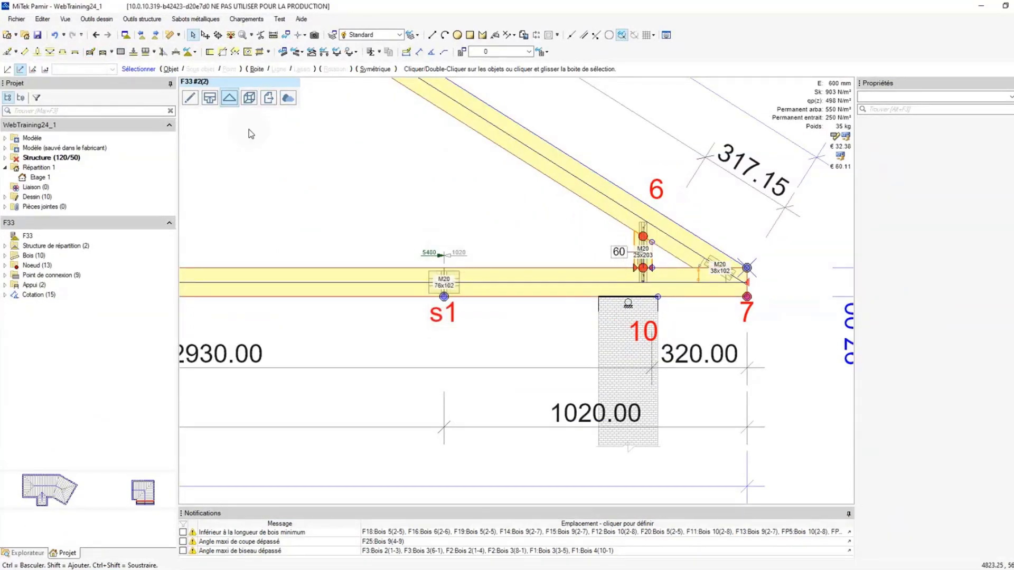
scroll(657, 285, "up", 3)
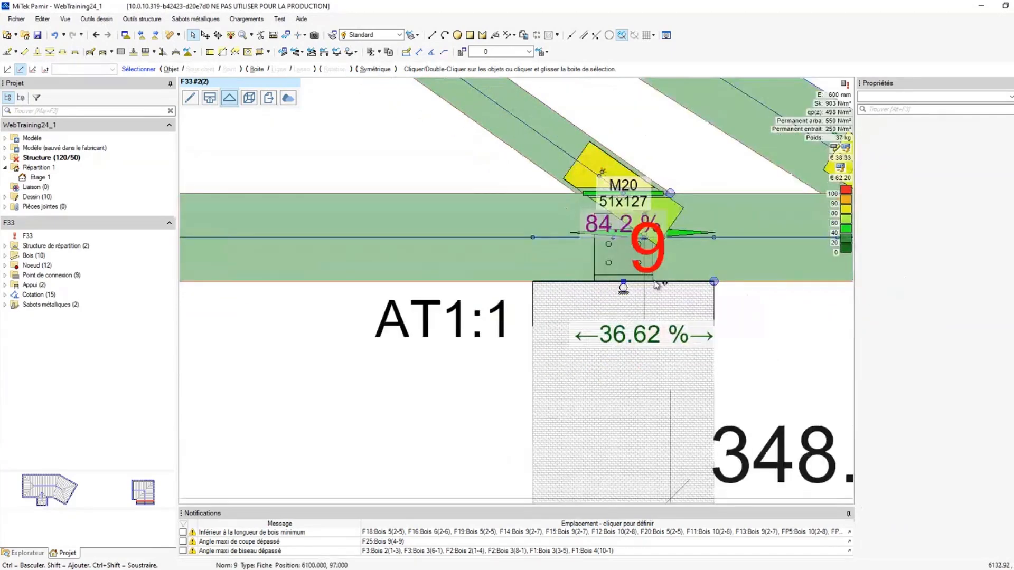
left_click(598, 256)
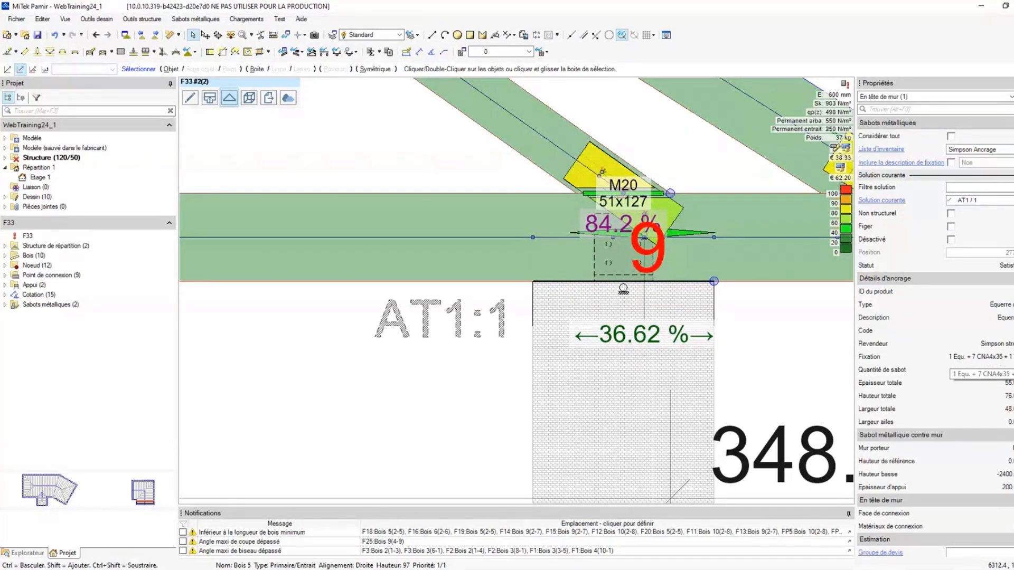
- Examine the AT1 brackets at the wall head in the 3D view, truss E2's elevation and the hanger at its bottom chord
left_click(252, 103)
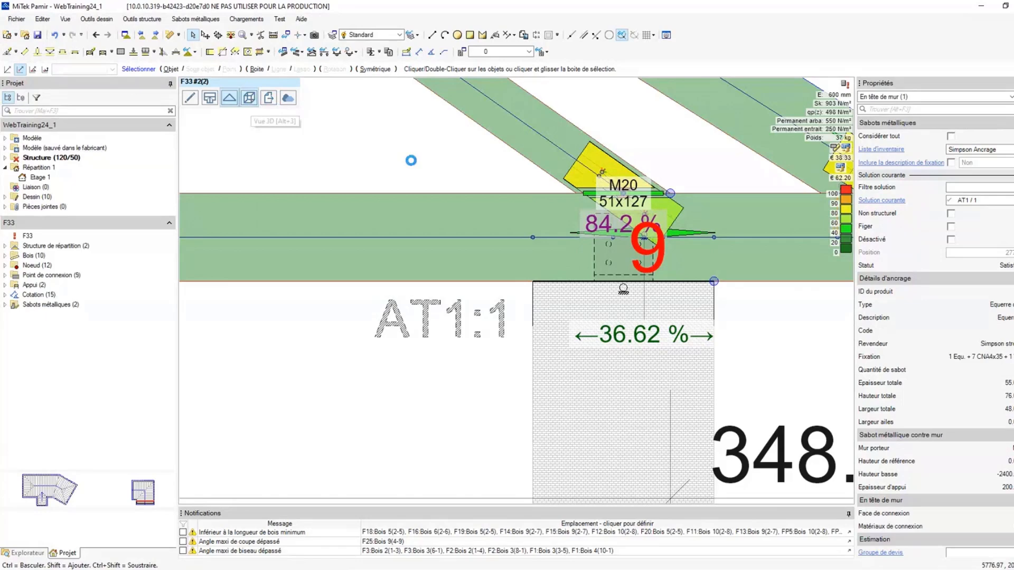
scroll(564, 287, "down", 2)
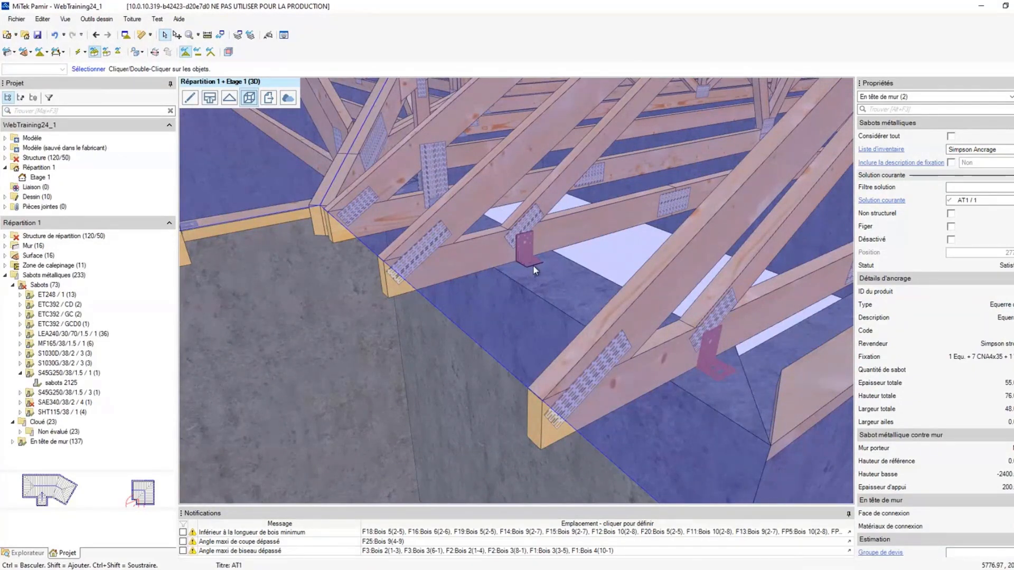
double_click(534, 262)
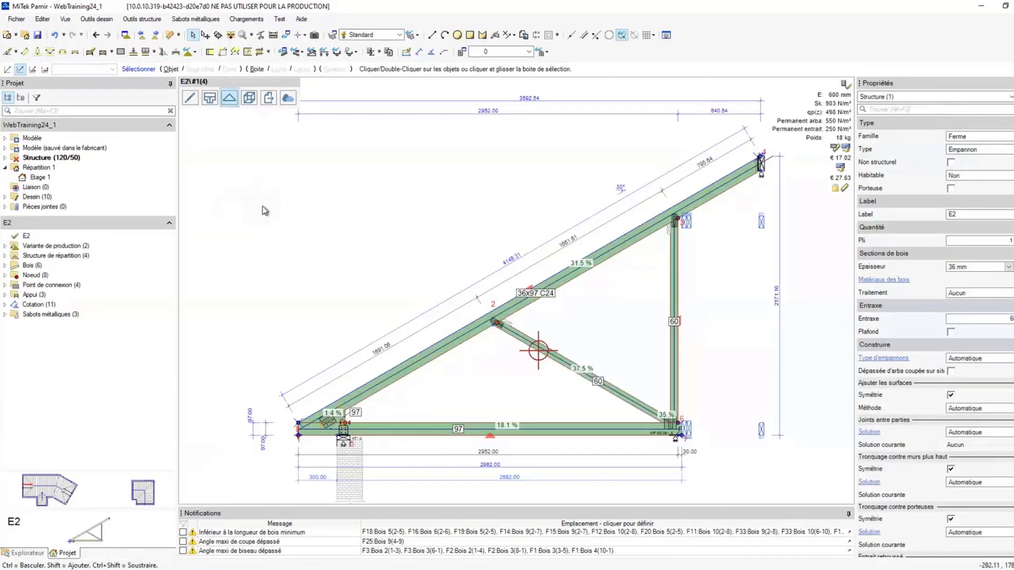
left_click(251, 102)
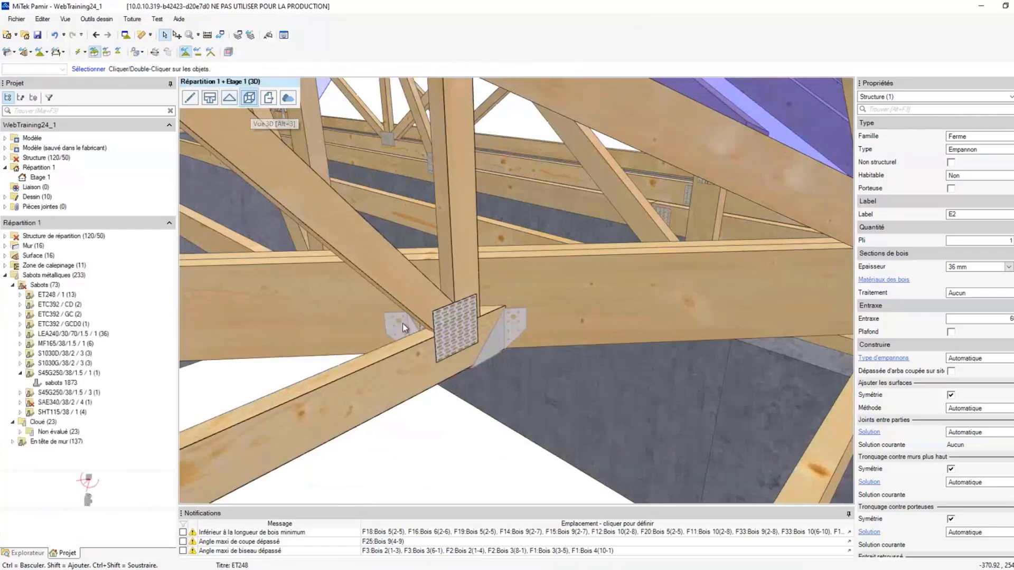
mouse_move(483, 336)
middle_mouse_down()
mouse_move(512, 287)
mouse_move(480, 328)
middle_mouse_up()
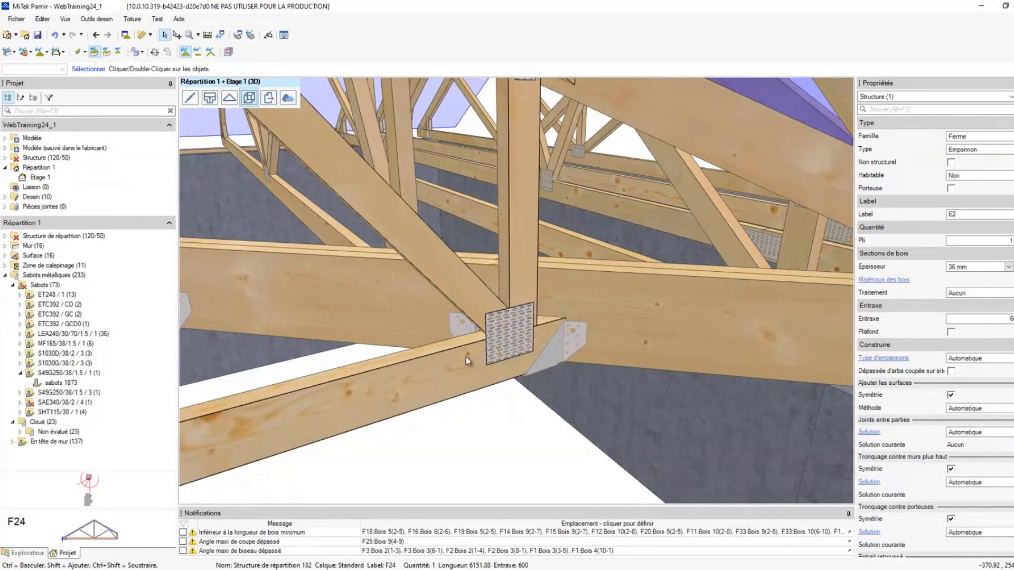
- Switch to the PowerPoint agenda slide, follow its Exemple 1 link and examine the beam hangers up close in the MiTek 3D Viewer
left_click(16, 19)
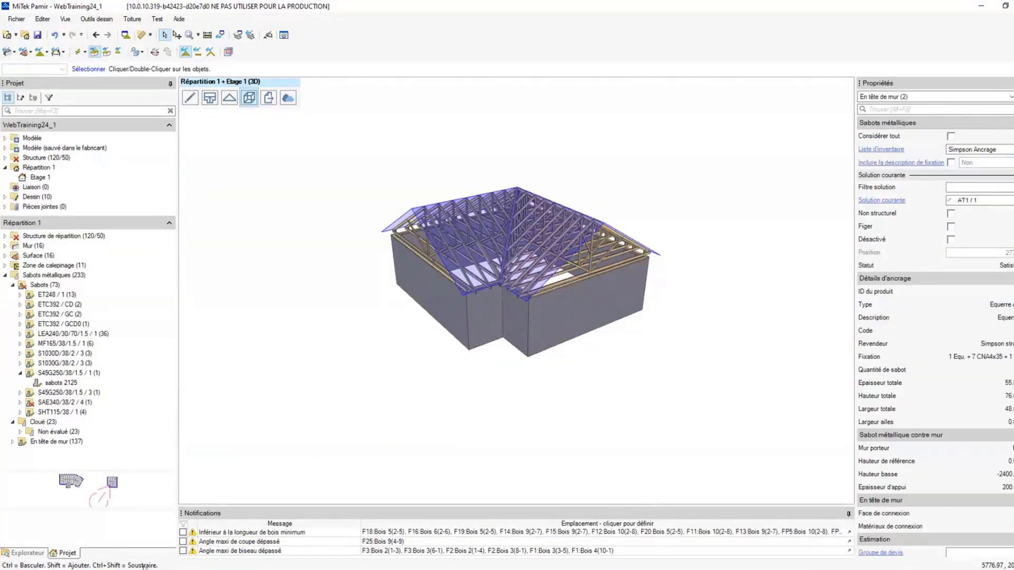
left_click(147, 568)
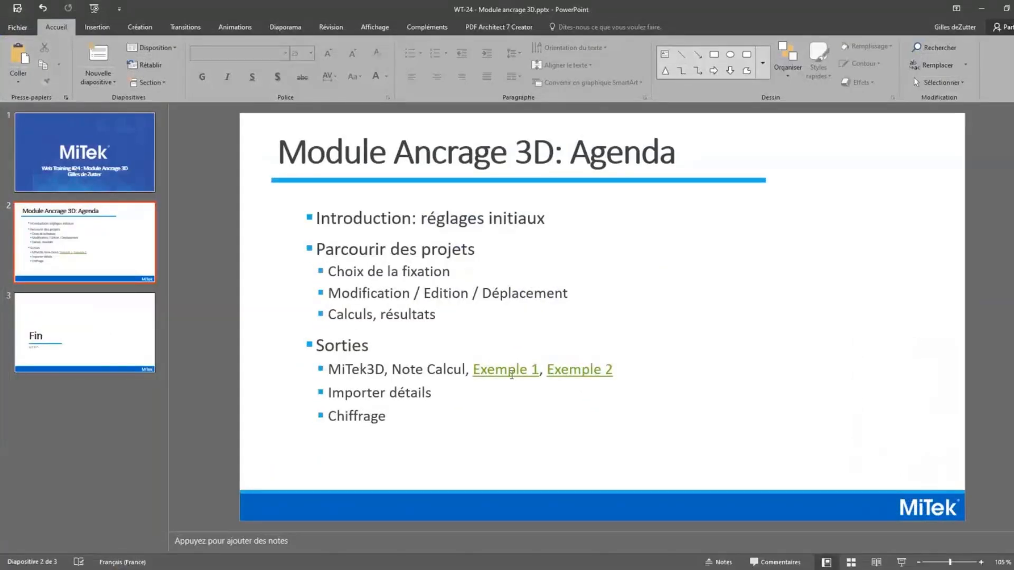
left_click(508, 371)
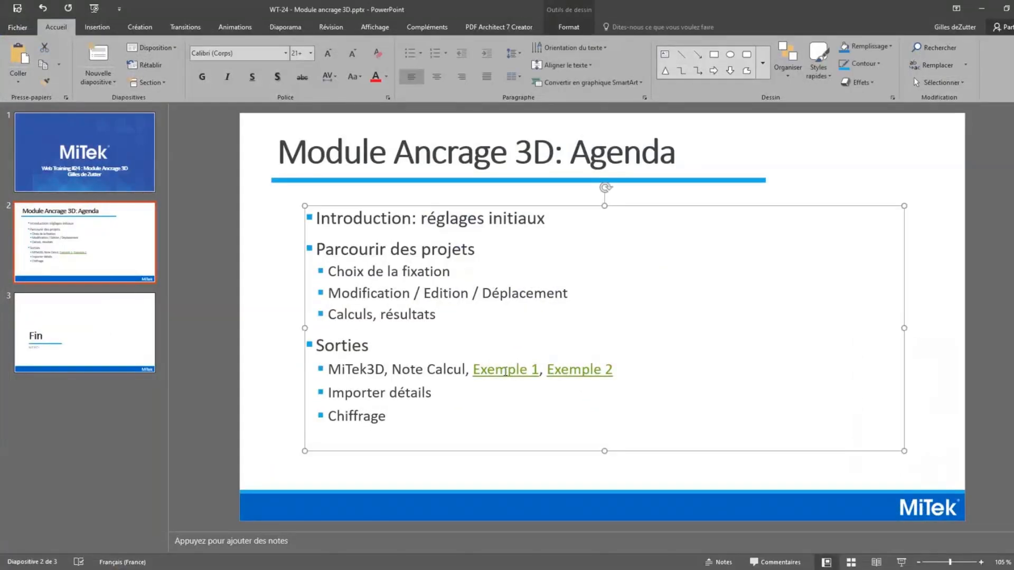
double_click(505, 371)
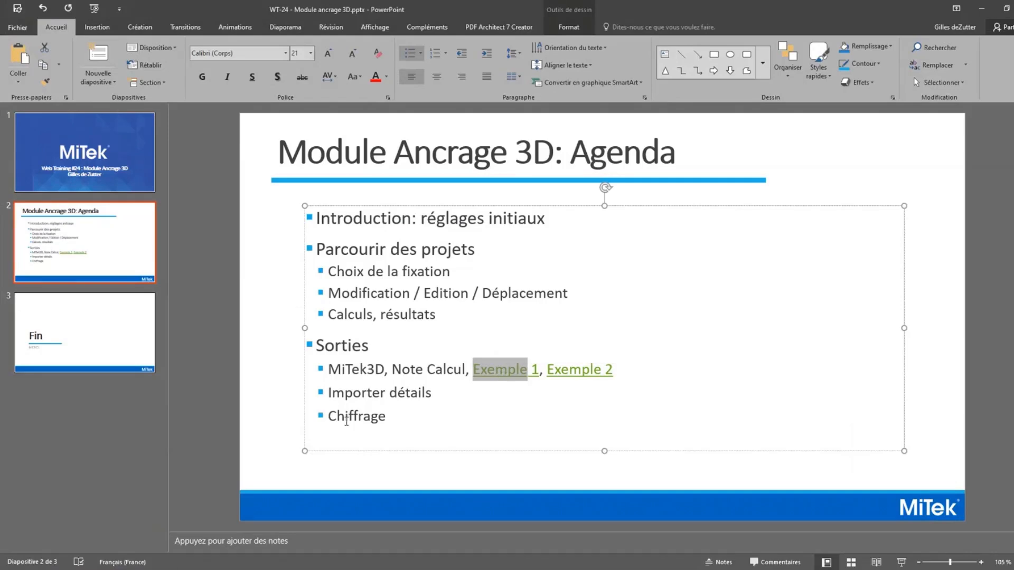
left_click(523, 371, "ctrl")
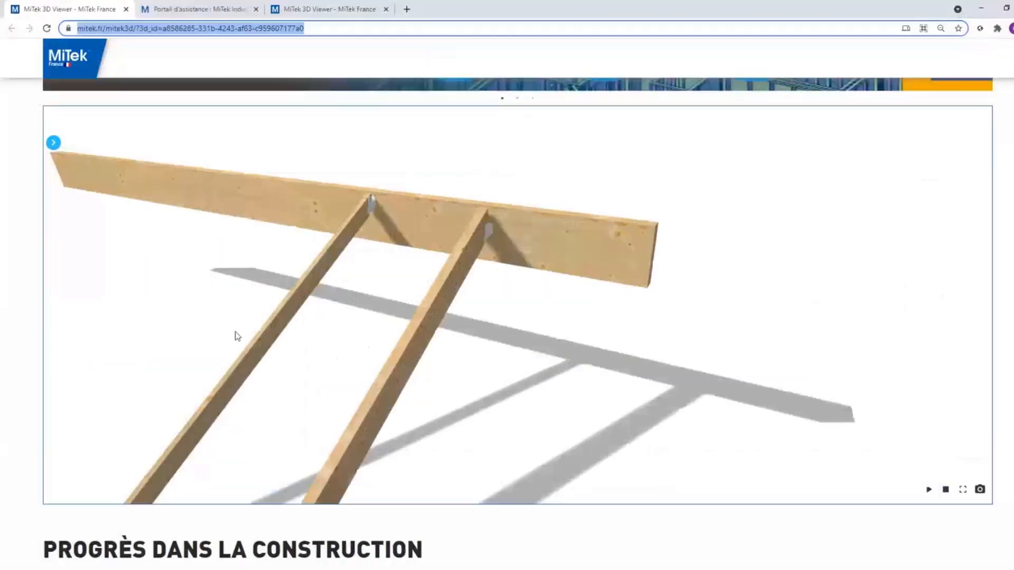
left_click_drag(412, 272, 547, 346)
scroll(531, 263, "up", 5)
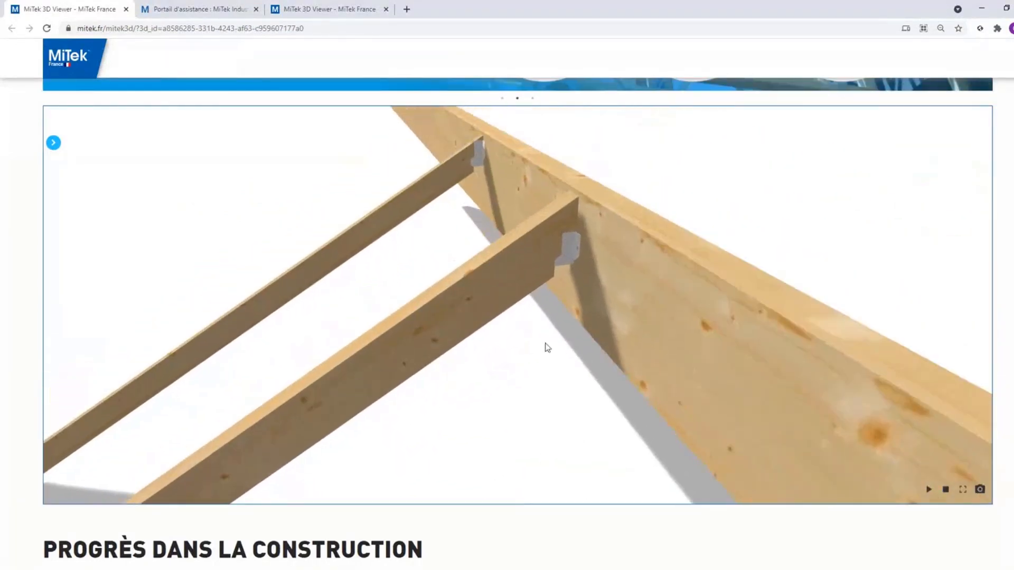
- Open the second MiTek 3D Viewer model and examine the truss assembly and its central hanger connection from several angles
left_click(212, 11)
left_click(312, 10)
left_click_drag(603, 383, 454, 351)
scroll(578, 384, "down", 5)
scroll(452, 350, "up", 5)
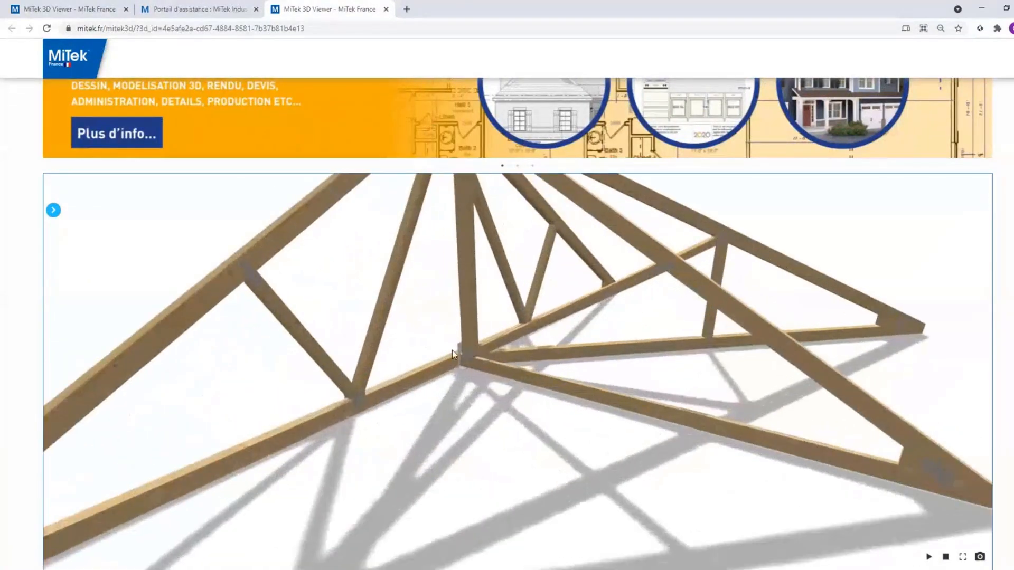
scroll(449, 350, "up", 6)
scroll(369, 331, "down", 5)
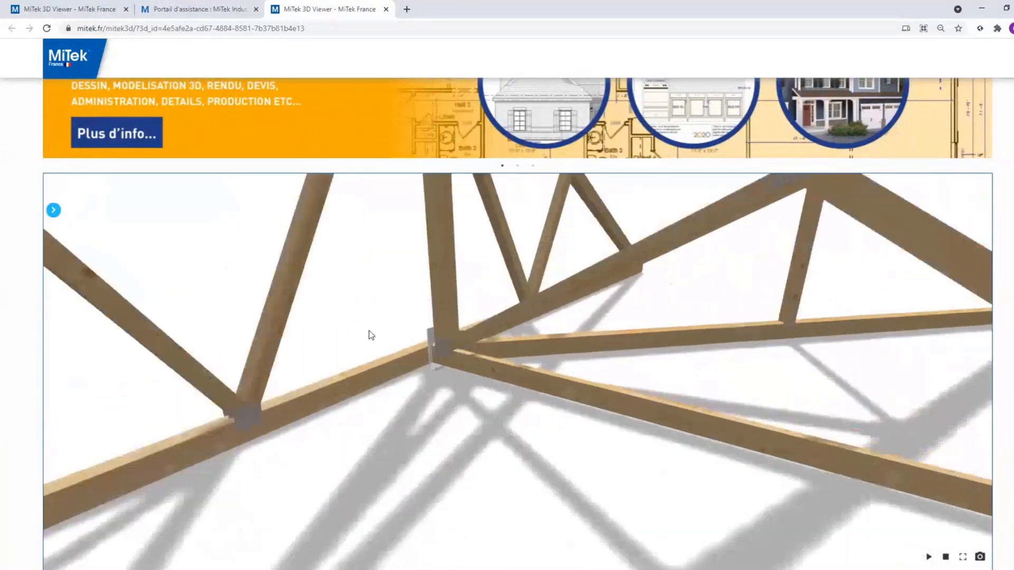
scroll(371, 335, "down", 6)
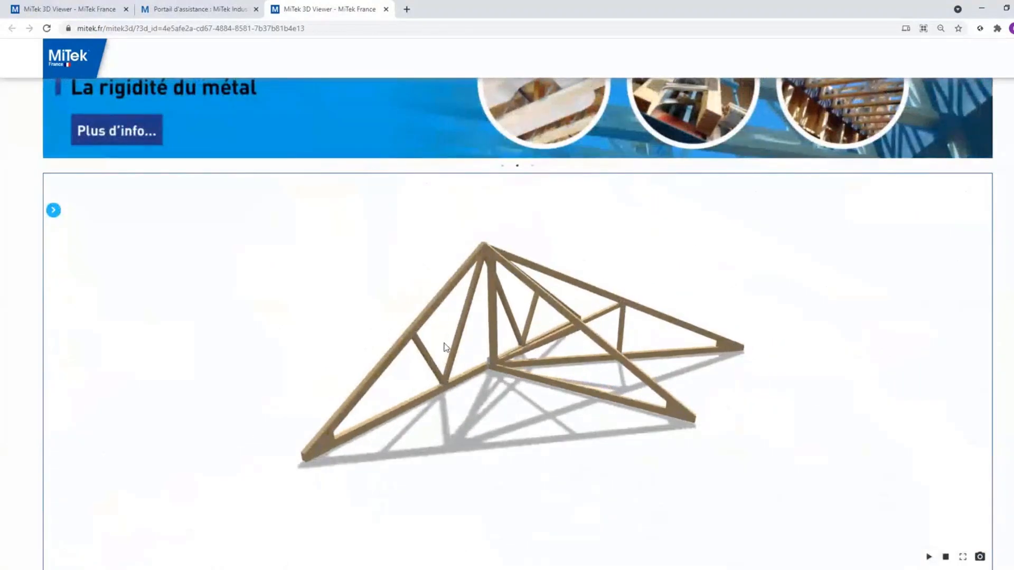
left_click_drag(486, 394, 508, 391)
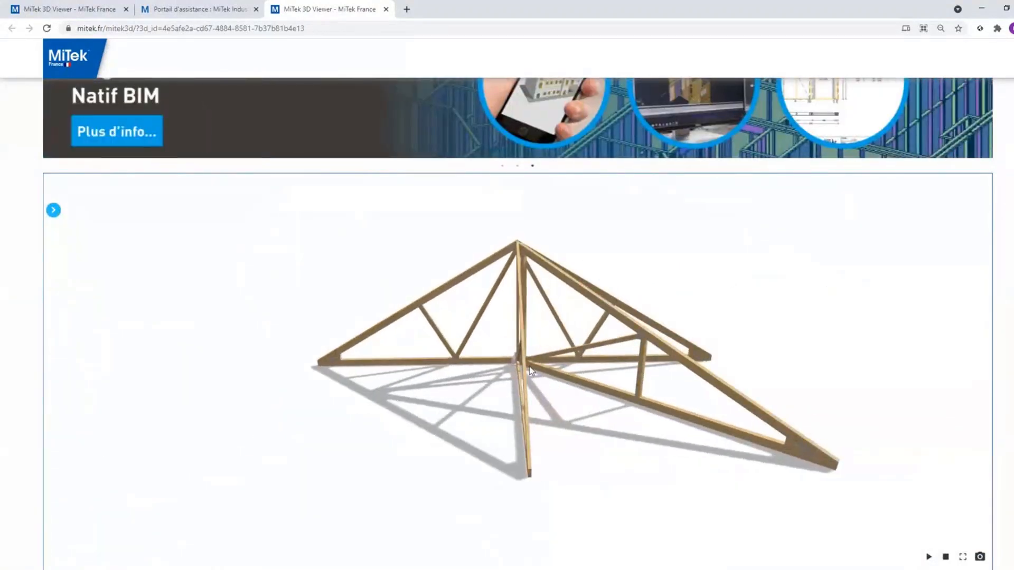
left_click_drag(564, 394, 544, 380)
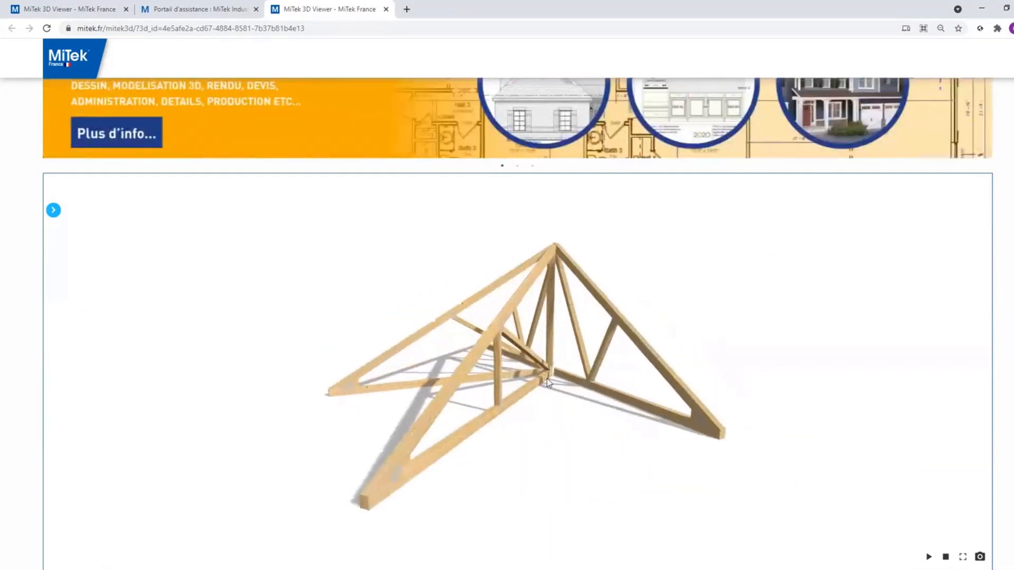
scroll(547, 382, "up", 2)
scroll(565, 381, "down", 3)
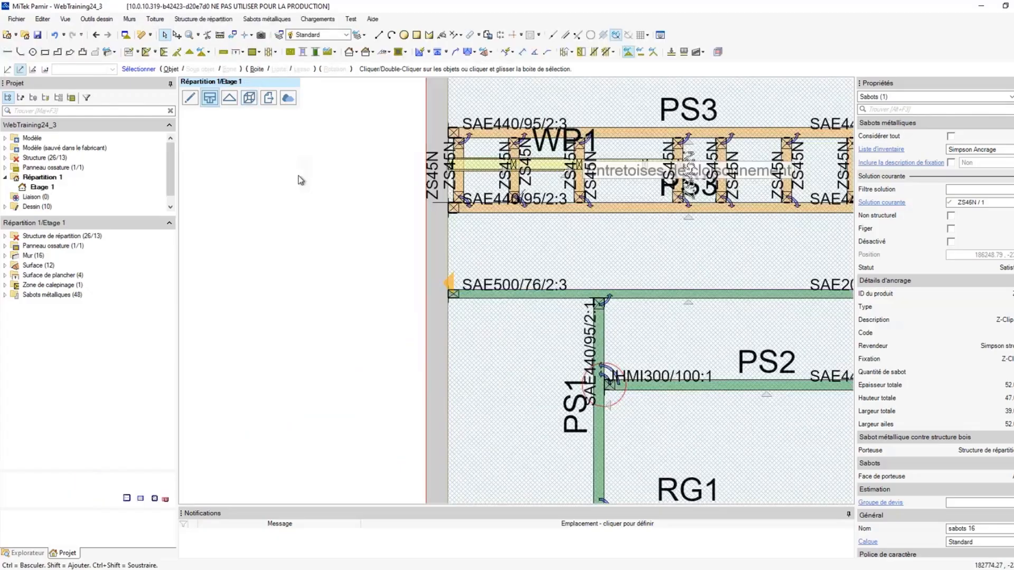
- Switch to the WebTraining24_3 project in Pamir, import the image ABR100-BETON.jpg and place it above the first layout of the plan
scroll(302, 183, "down", 5)
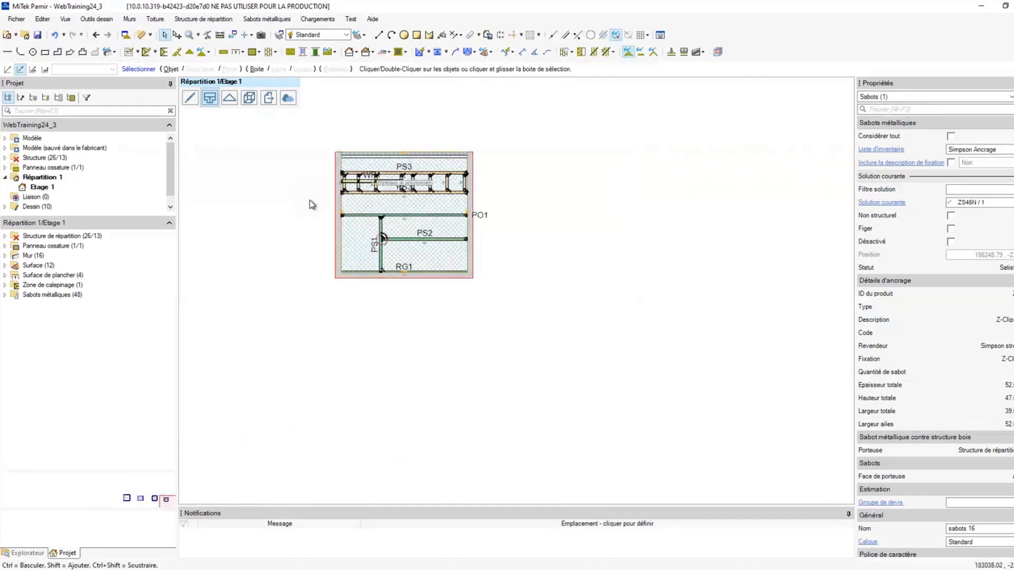
middle_click_drag(310, 199, 500, 249)
left_click(16, 19)
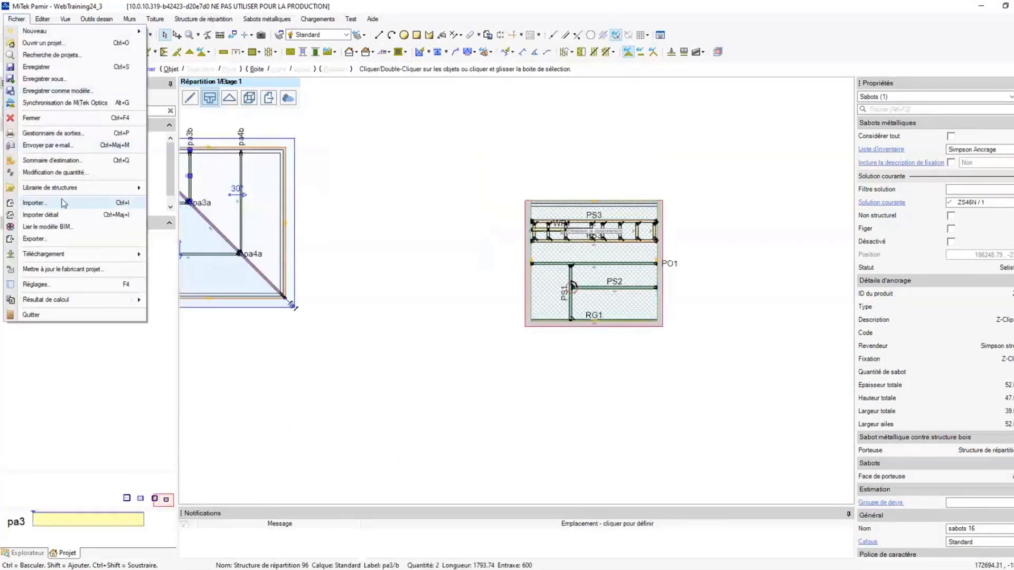
left_click(61, 200)
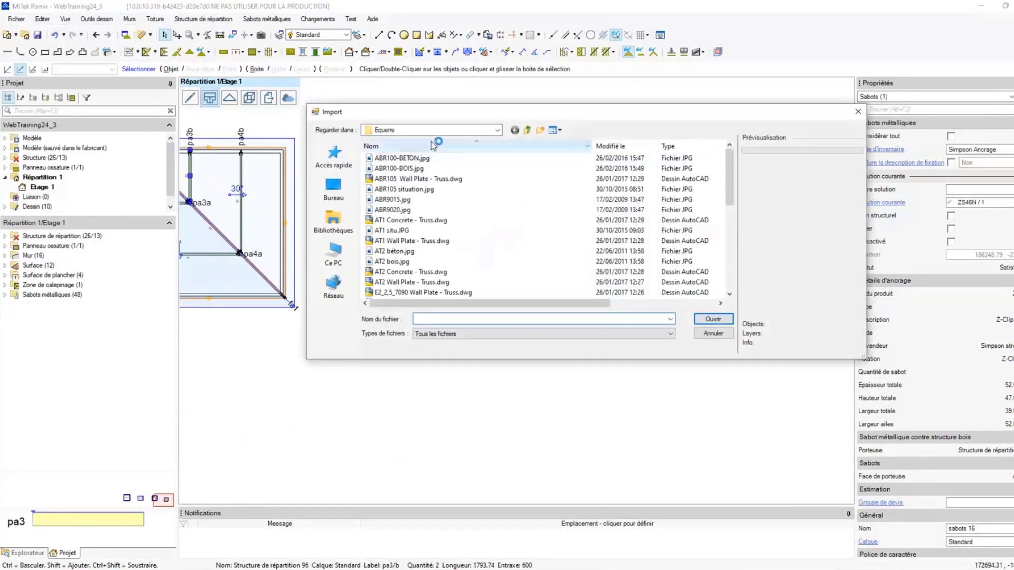
left_click(411, 159)
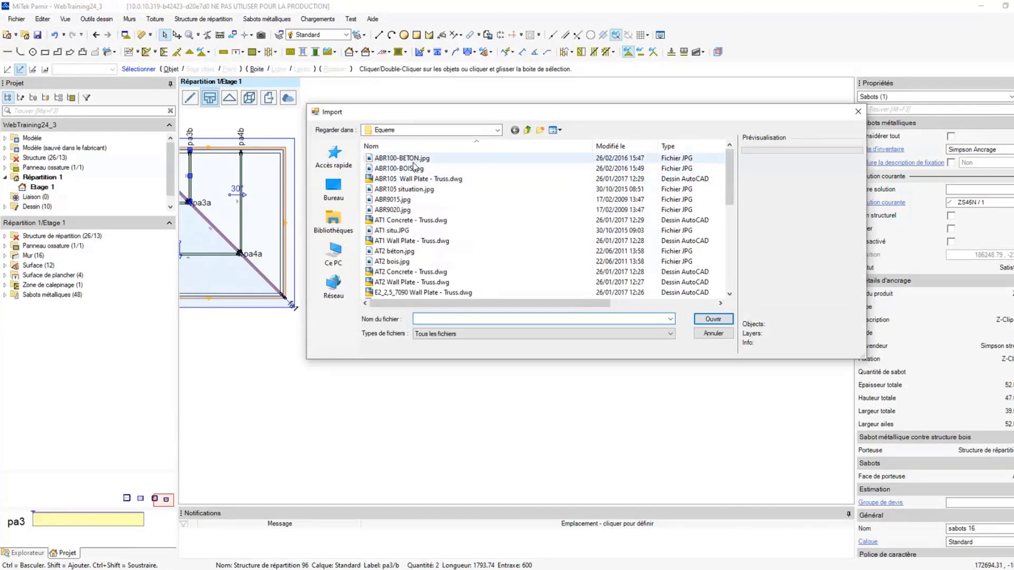
left_click(713, 319)
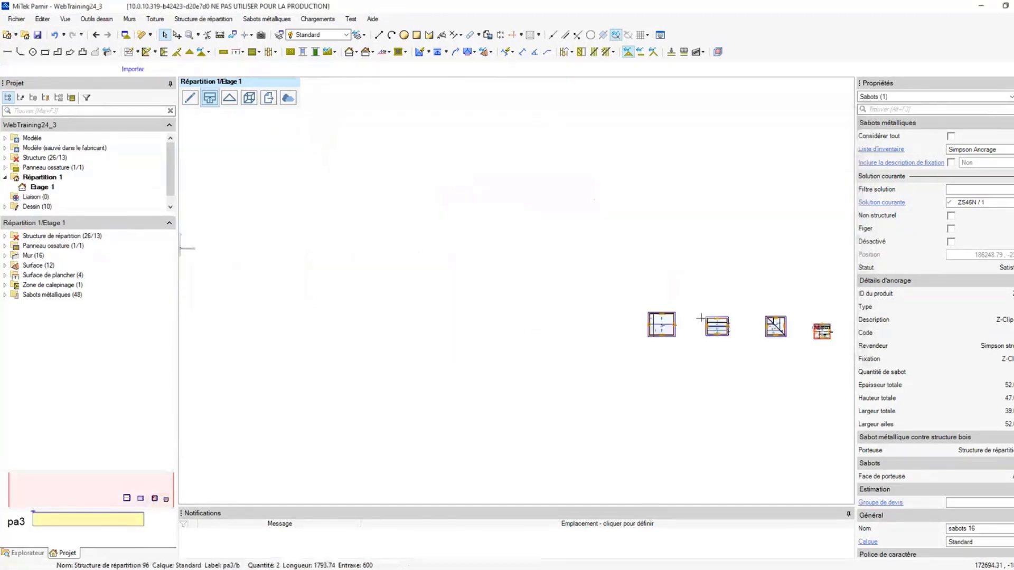
scroll(659, 305, "up", 4)
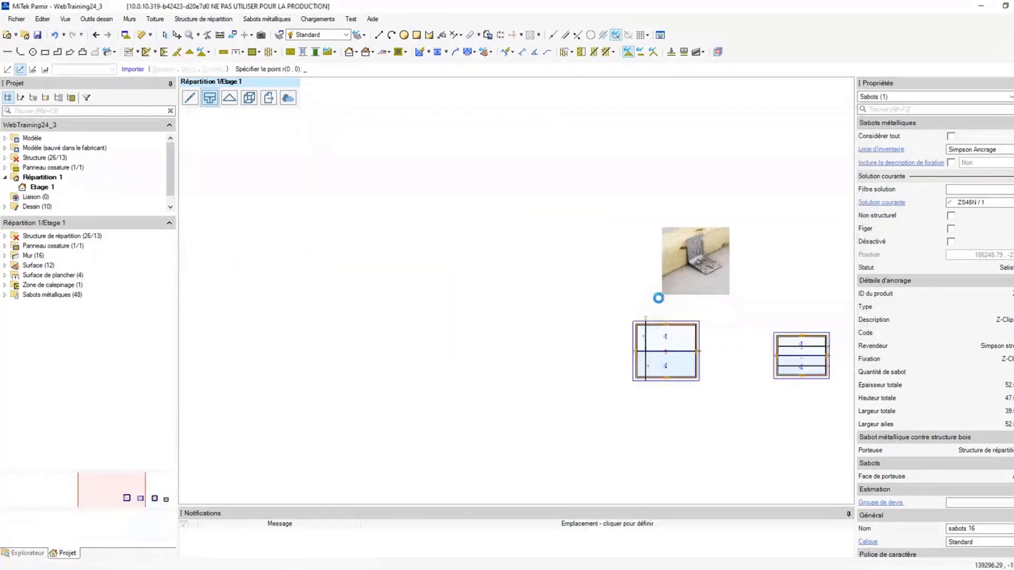
left_click(660, 296)
middle_click_drag(580, 228, 494, 224)
scroll(496, 223, "up", 1)
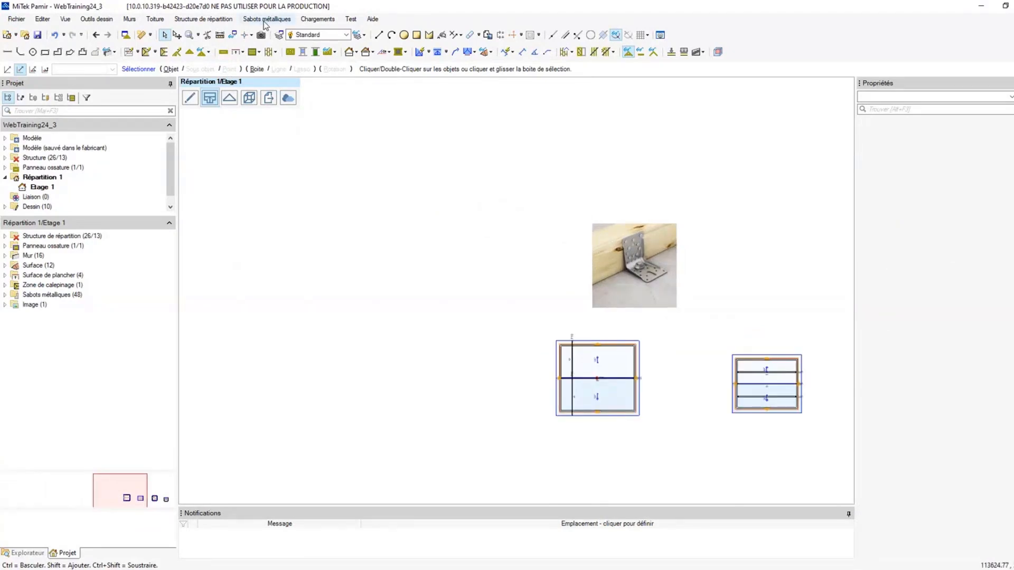
- Create a multi-line text whose body contains the metal hanger variable Sommaire ancrages description minimale
left_click(442, 36)
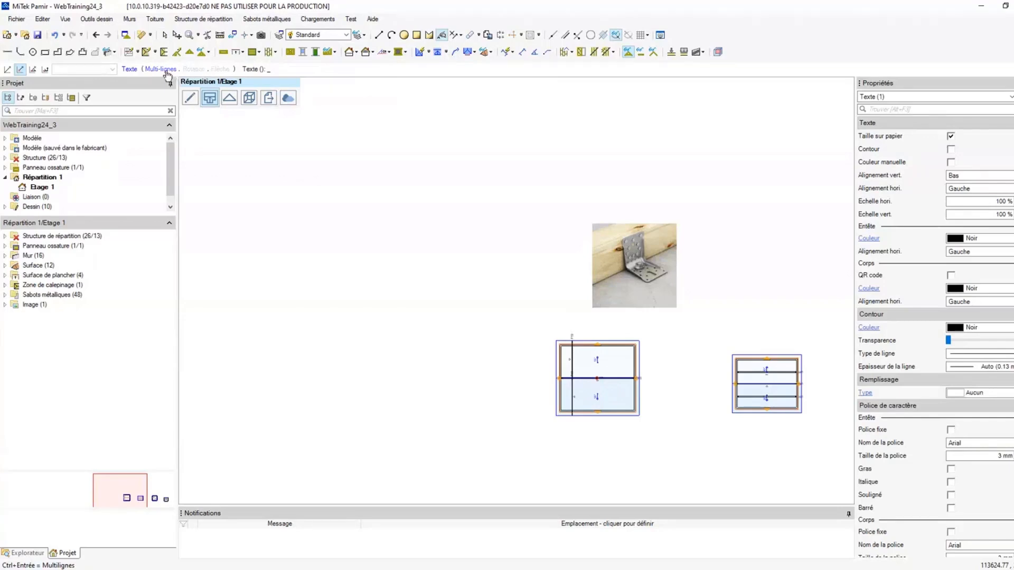
left_click(265, 128)
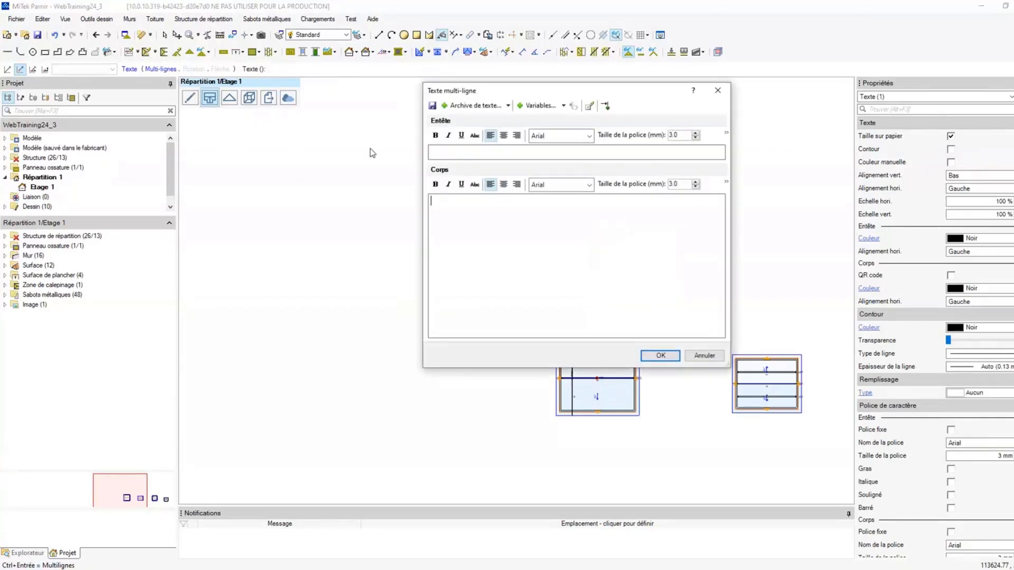
left_click(549, 105)
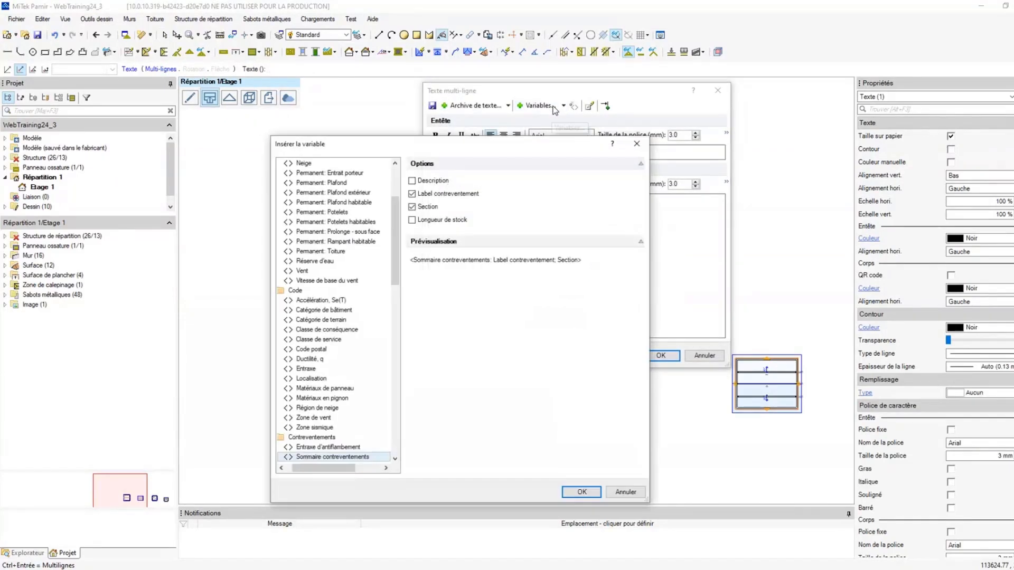
left_click_drag(397, 227, 412, 349)
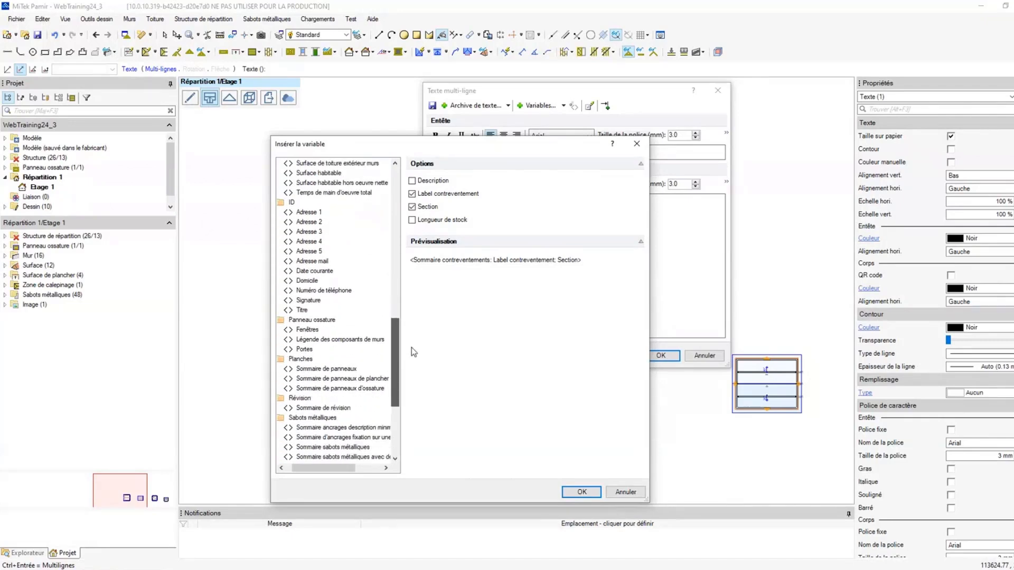
left_click(364, 428)
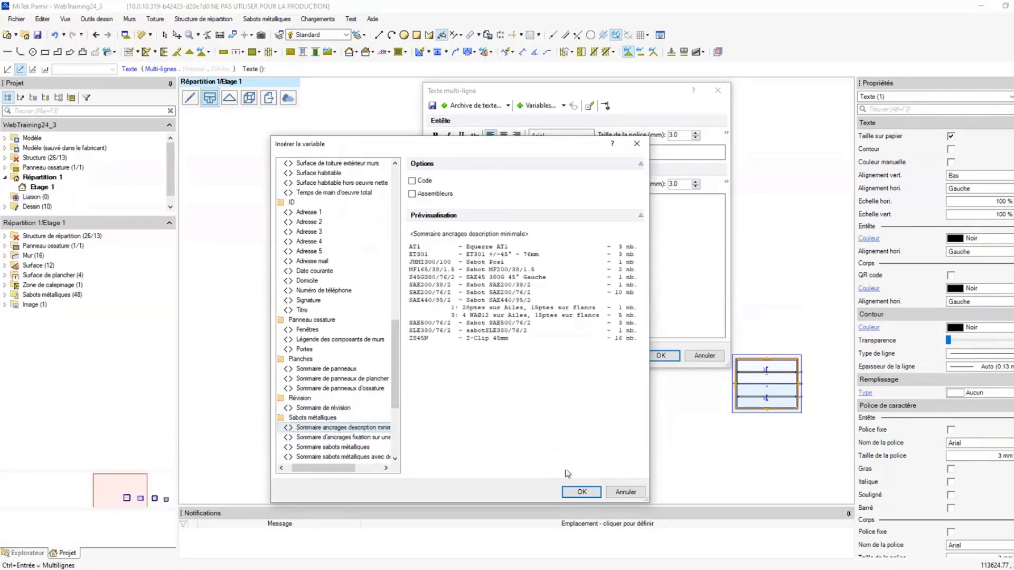
left_click(582, 492)
left_click(660, 356)
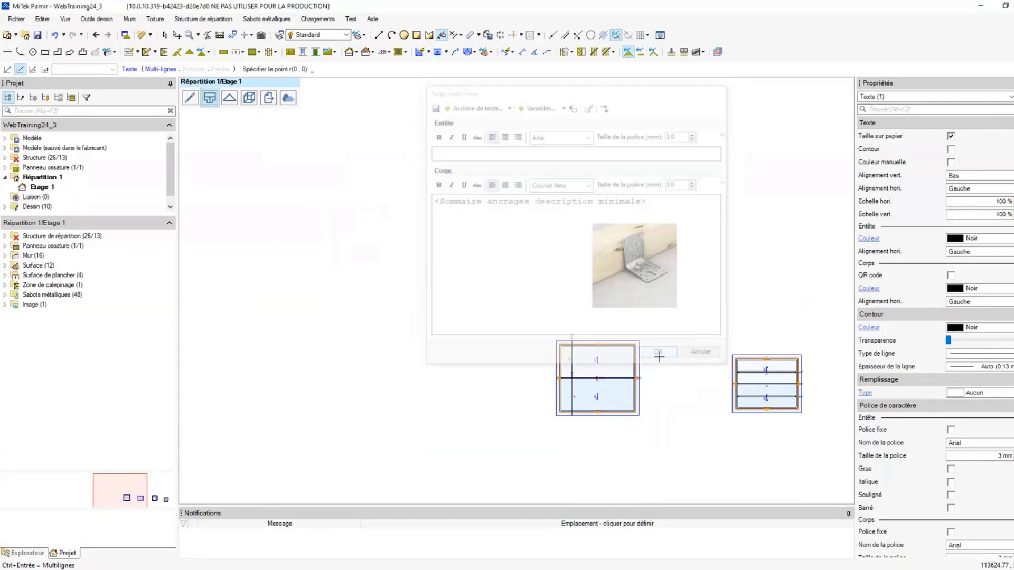
- Place the anchor summary text on the plan beside the bracket image and finish the text command
left_click(363, 338)
scroll(459, 315, "up", 4)
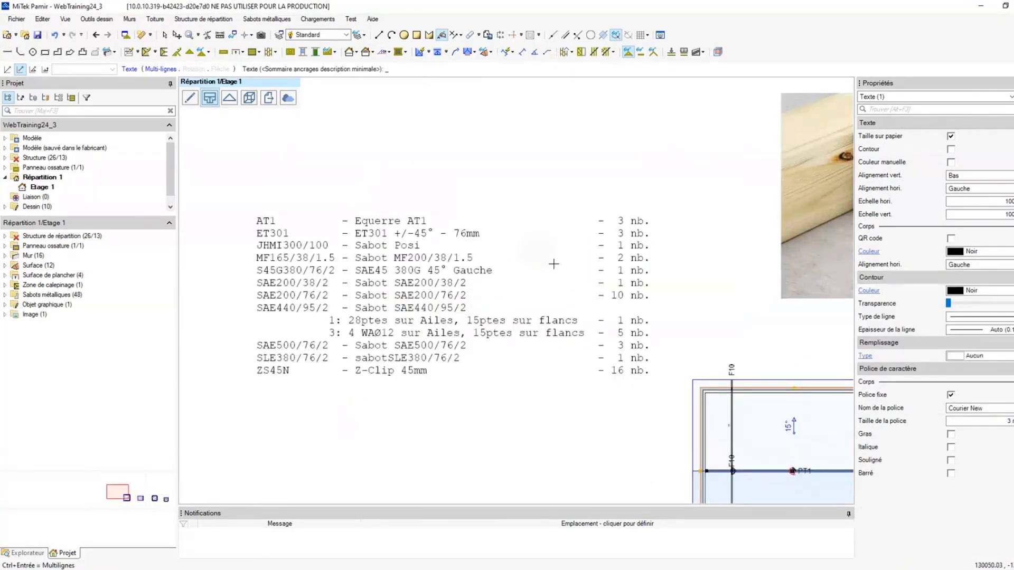
scroll(604, 297, "down", 2)
scroll(630, 328, "up", 3)
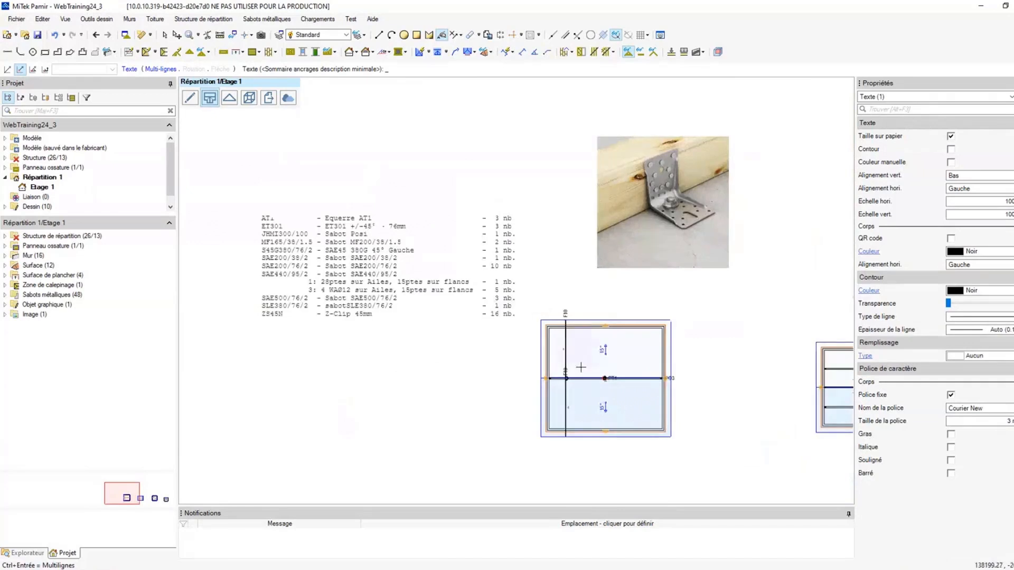
key("Escape")
- Deactivate the AT1 bracket at the wall head on truss F10 and review the updated anchor summary
mouse_move(525, 256)
middle_mouse_down()
mouse_move(634, 336)
mouse_move(643, 292)
middle_mouse_up()
scroll(655, 319, "up", 3)
scroll(608, 313, "up", 2)
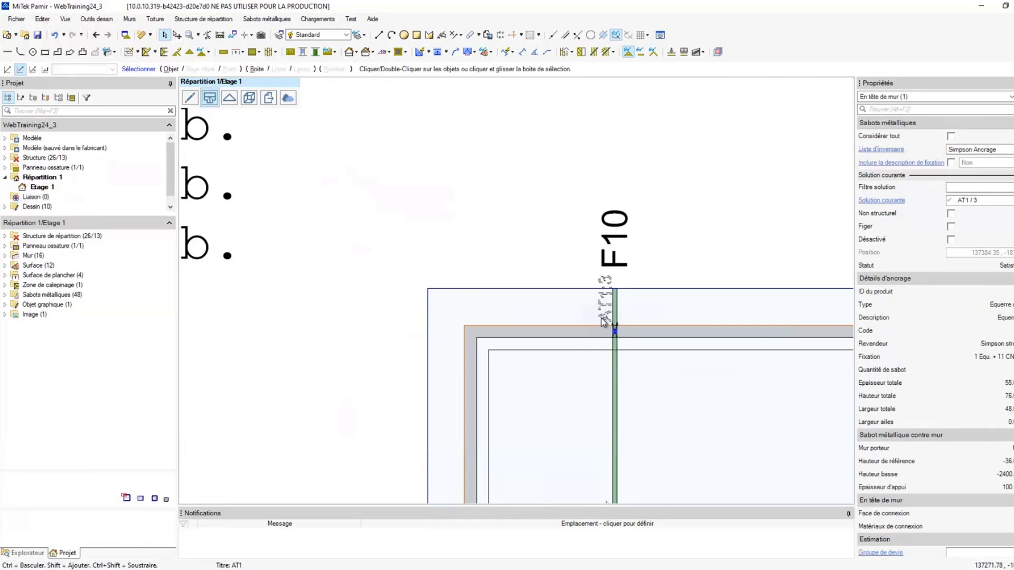
scroll(605, 313, "down", 5)
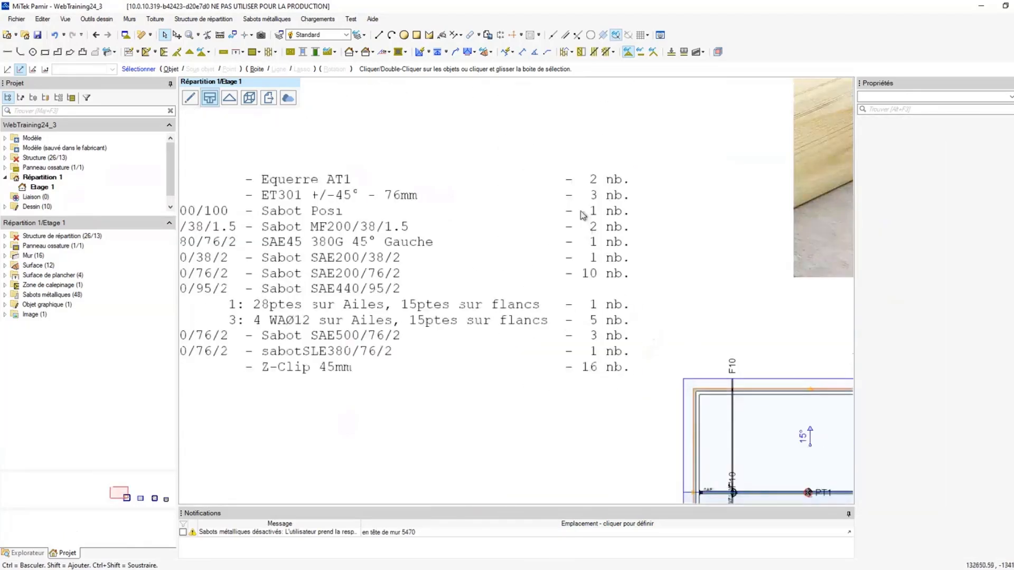
scroll(575, 214, "down", 1)
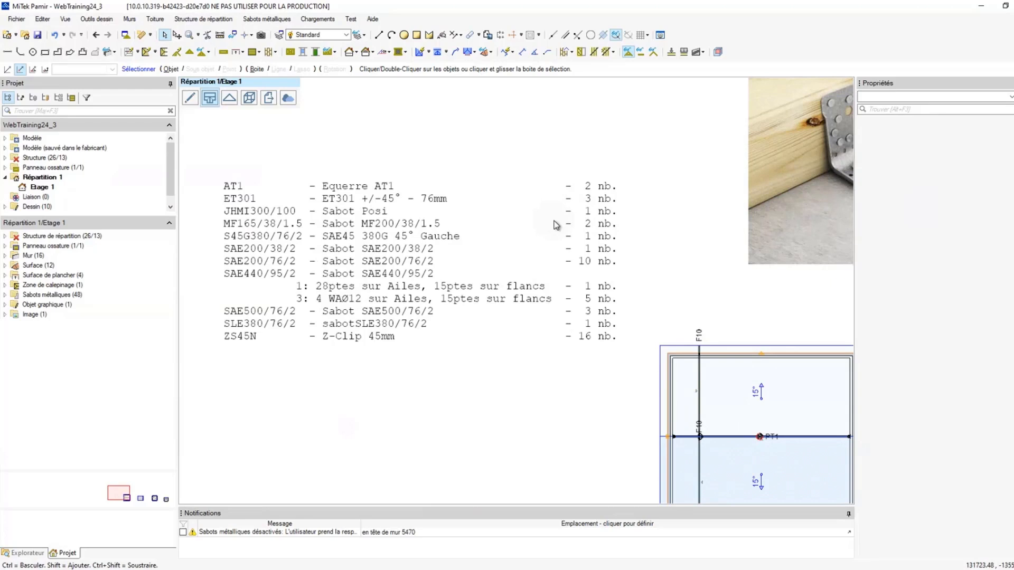
scroll(464, 239, "down", 1)
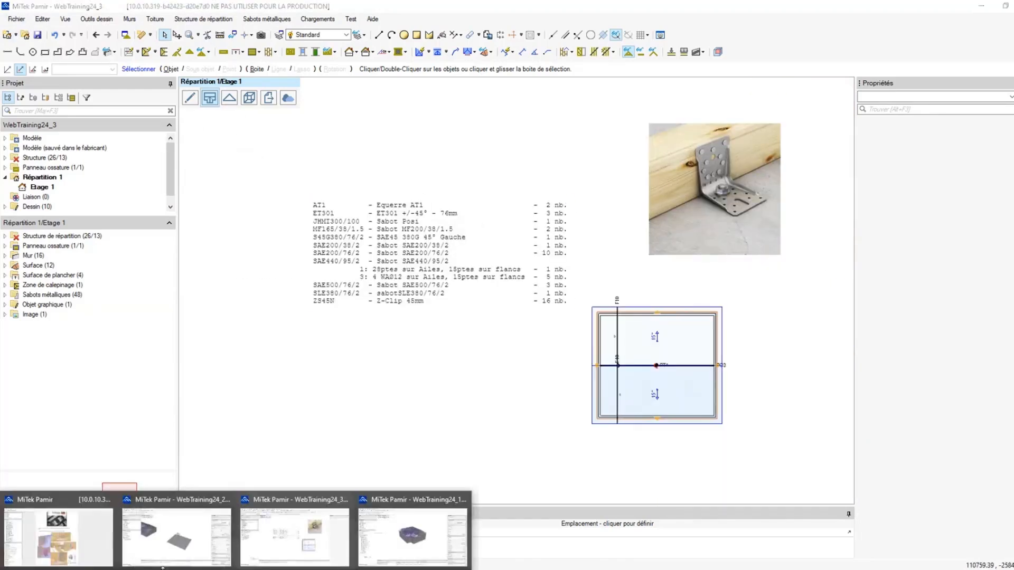
- Switch to the WebTraining24_2 project, view its roof buildings in 3D and open the estimate summary (Sommaire d'estimation)
left_click(164, 540)
scroll(407, 317, "down", 6)
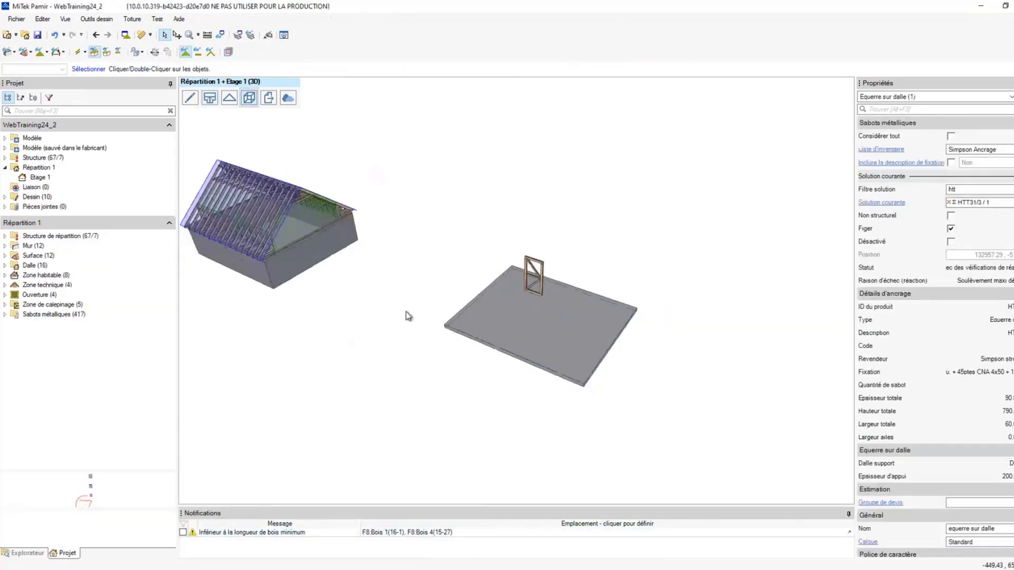
middle_click_drag(370, 294, 614, 353)
scroll(425, 304, "down", 2)
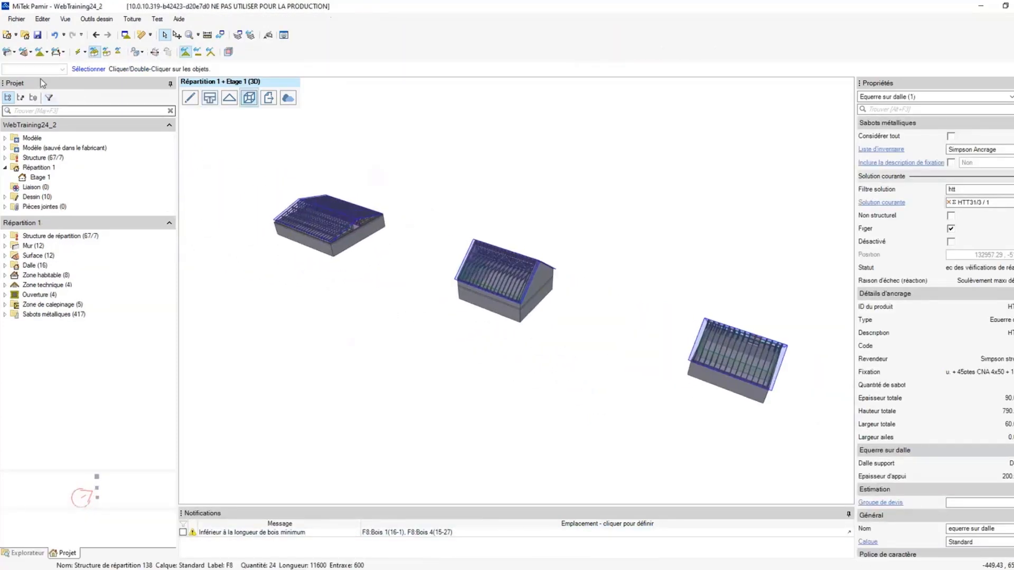
left_click(16, 19)
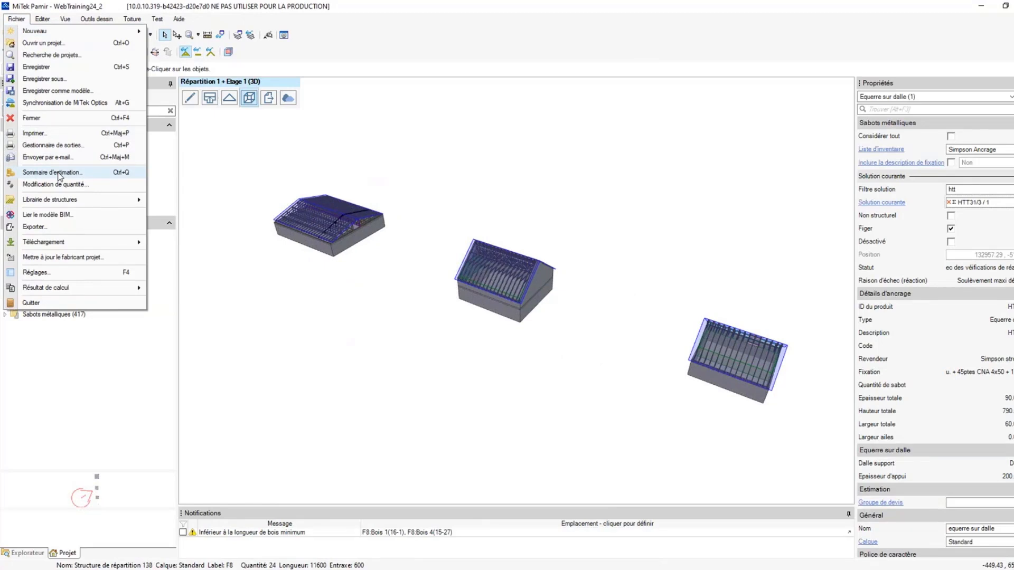
left_click(54, 173)
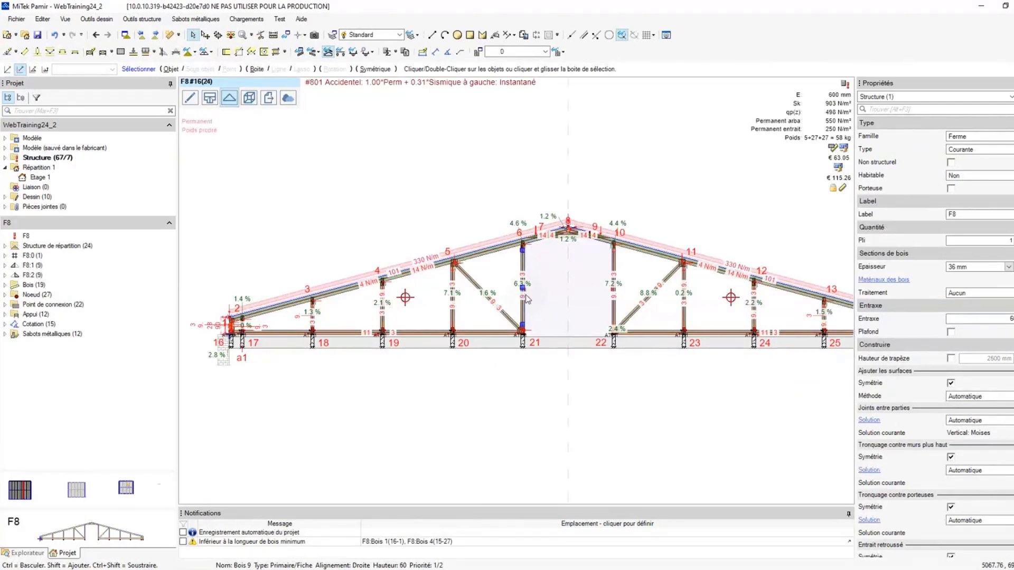
- Select the AT1 slab bracket at support 19 of truss F8 and set its current solution to 2xAT1 / 2
scroll(372, 341, "up", 5)
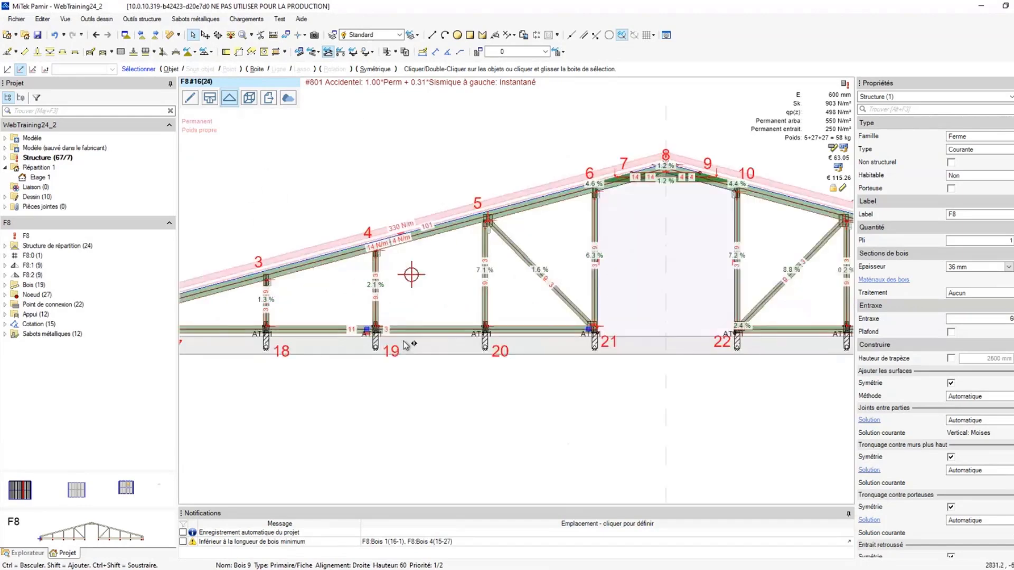
scroll(412, 325, "up", 2)
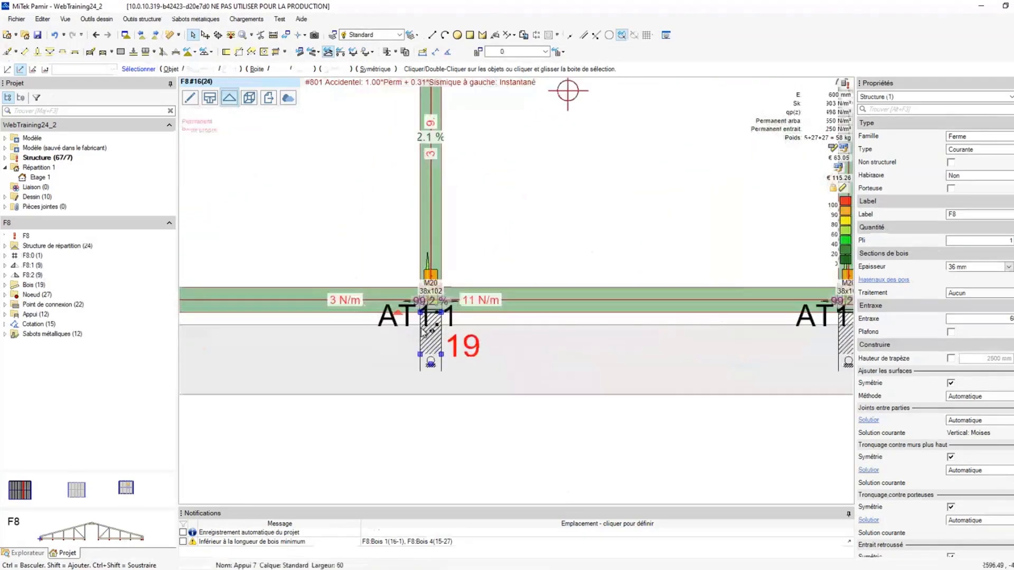
left_click(389, 320)
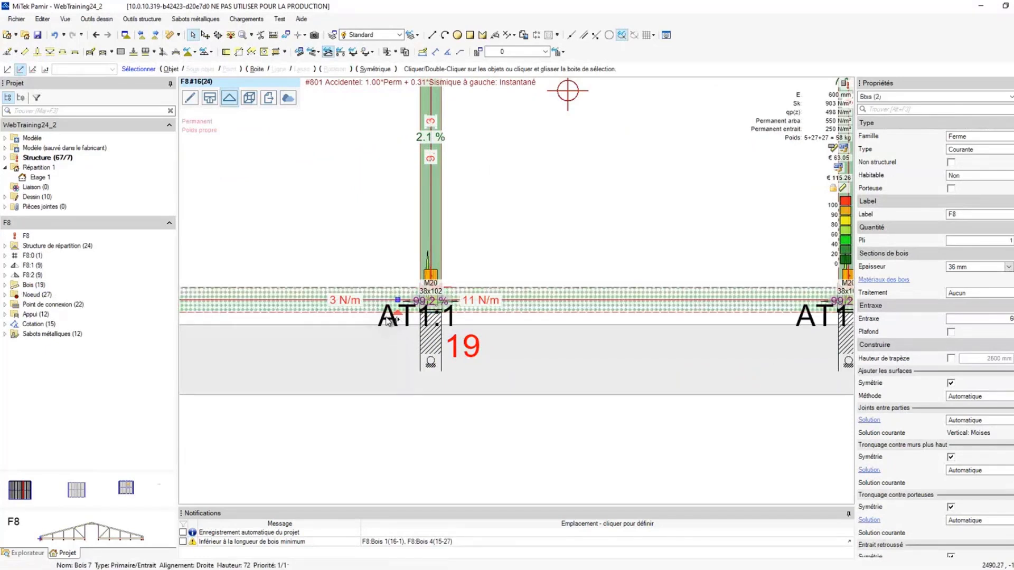
left_click(389, 321)
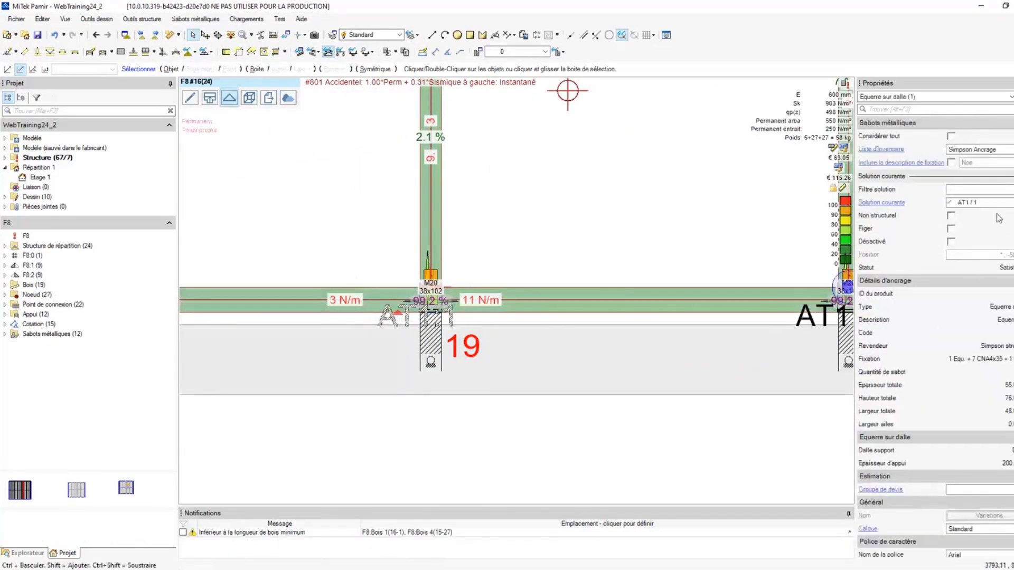
left_click(1005, 203)
left_click(982, 220)
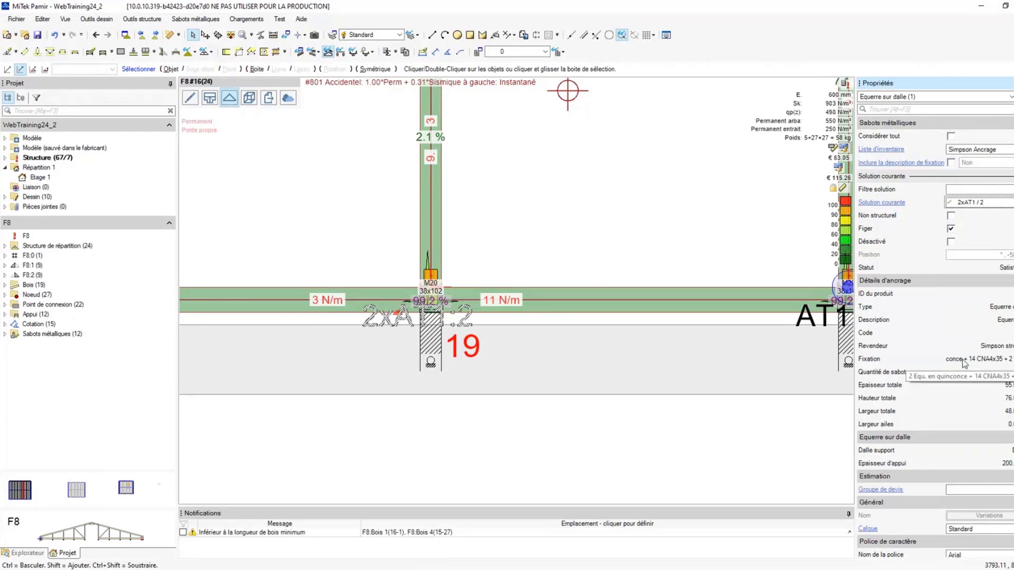
- Compare the support 19 bracket's solutions AT1 / 5, AT1 / 1 and 2xAT1 / 2, finishing with AT1 / 5 selected
left_click(1008, 205)
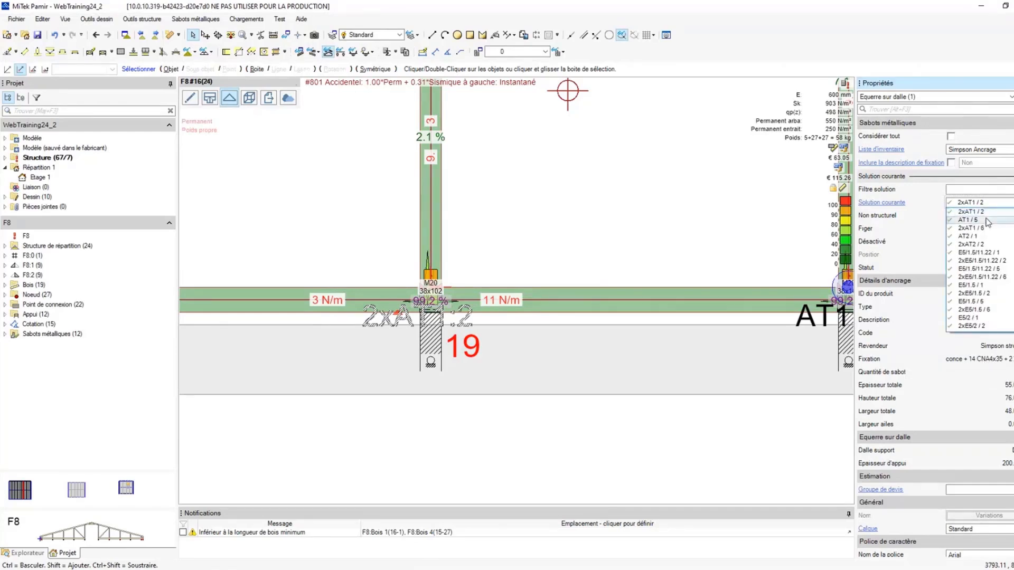
left_click(984, 213)
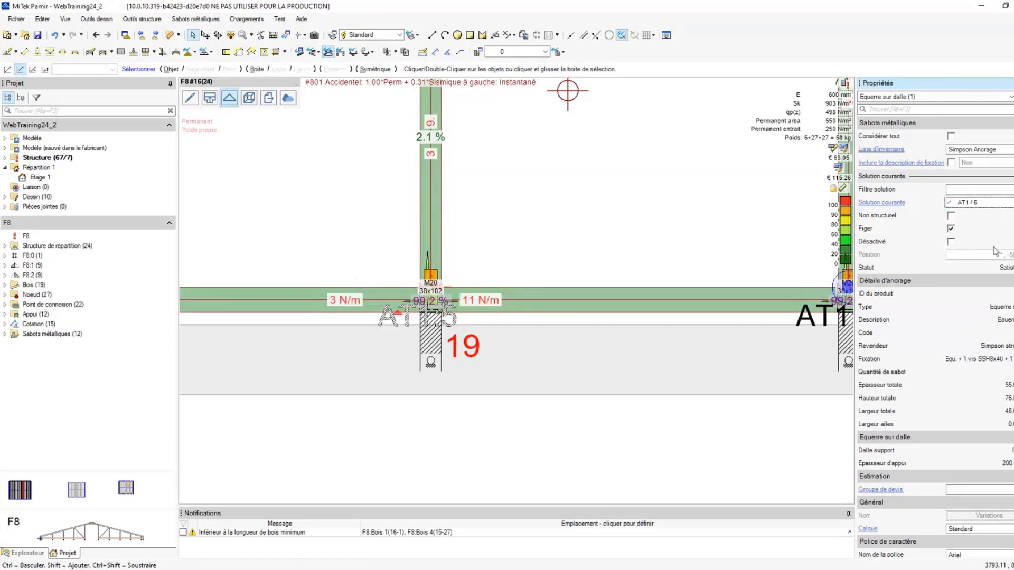
left_click(1011, 205)
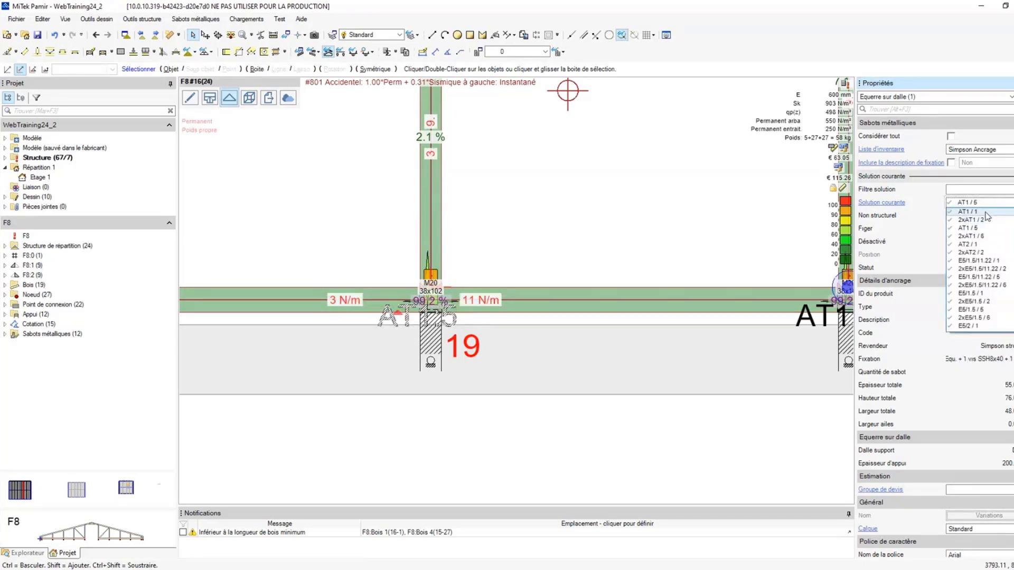
left_click(991, 255)
left_click(1000, 204)
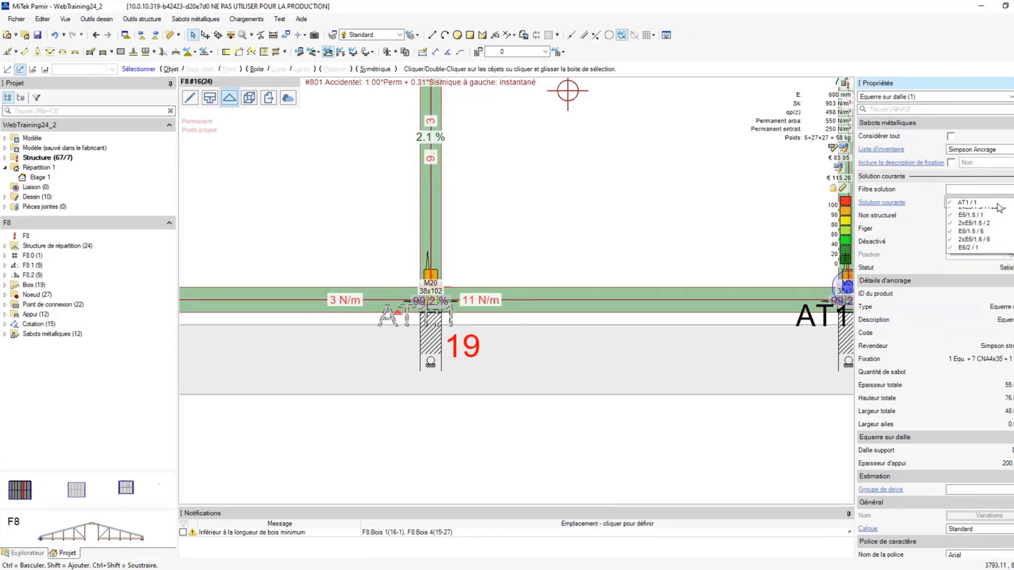
left_click(971, 220)
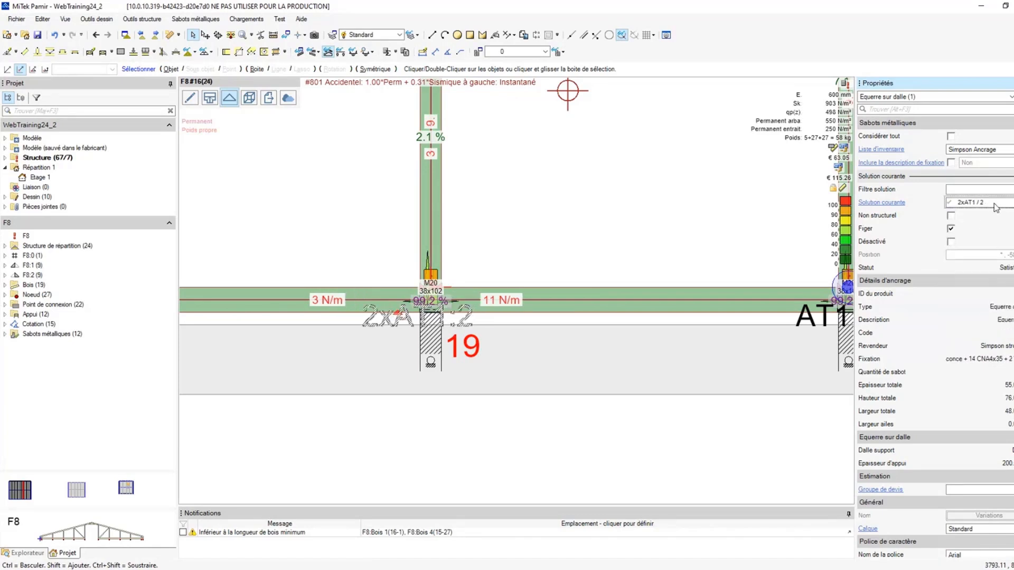
left_click(996, 207)
left_click(992, 223)
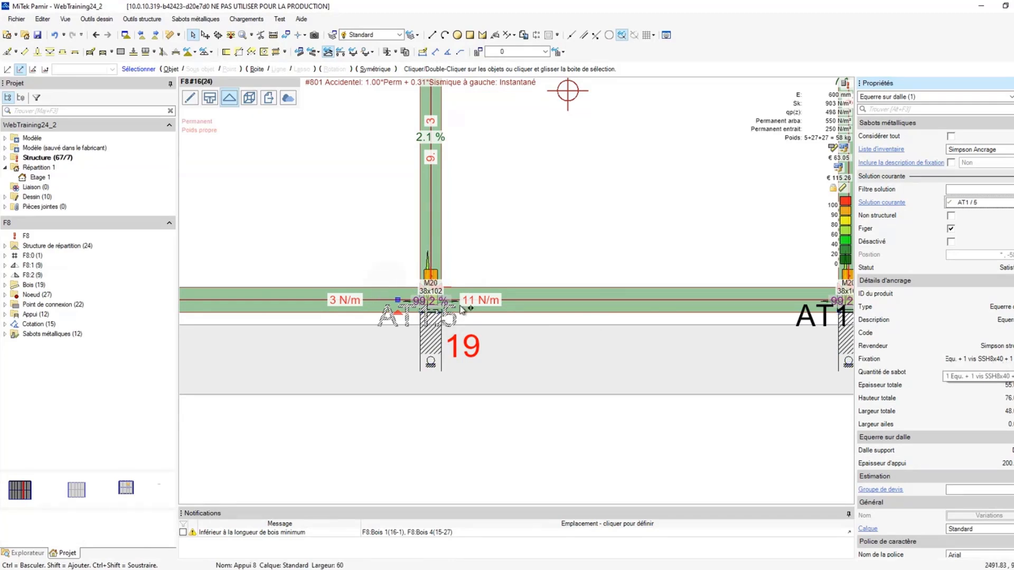
- Examine the roof buildings in the 3D view of Répartition 1 and open truss F8 of the low-pitch building in elevation
left_click(16, 19)
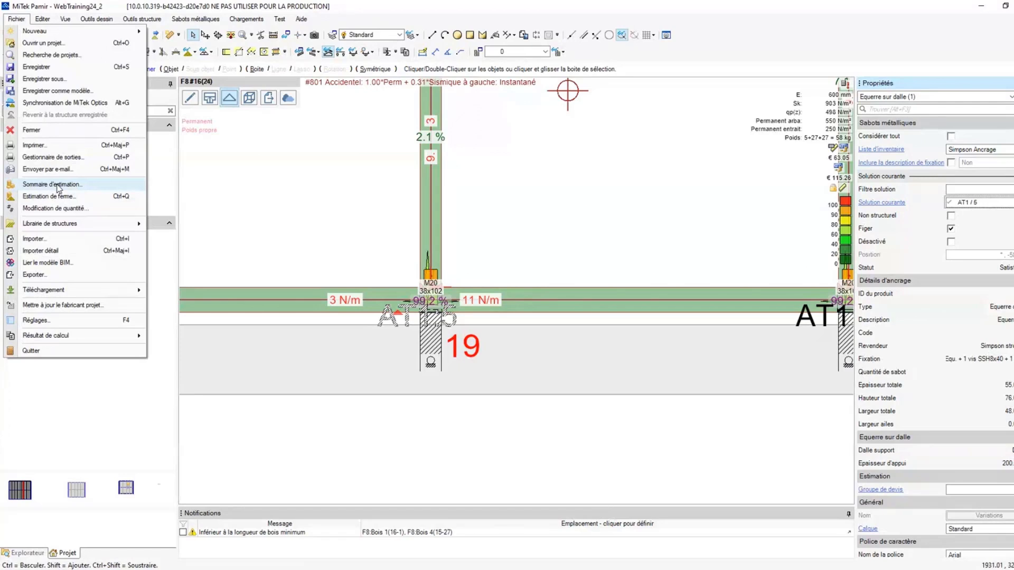
left_click(290, 205)
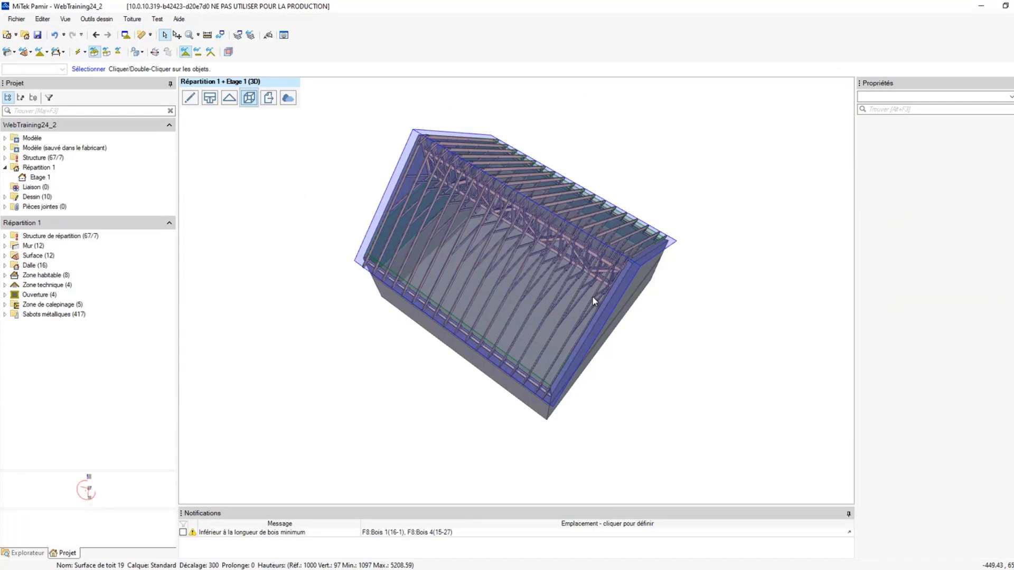
middle_click_drag(486, 278, 524, 382)
scroll(451, 366, "down", 4)
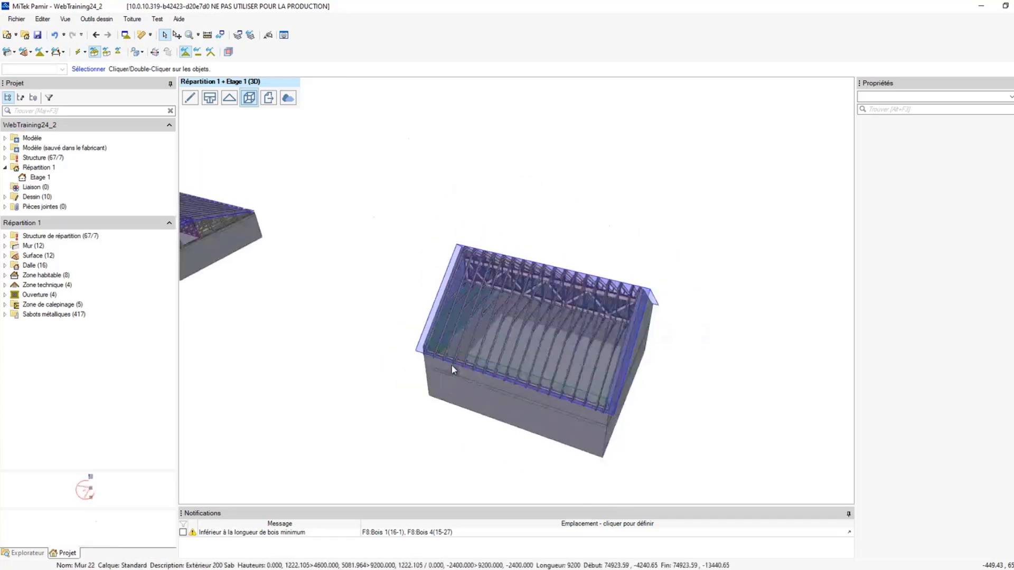
middle_click_drag(260, 247, 551, 288)
scroll(505, 285, "up", 4)
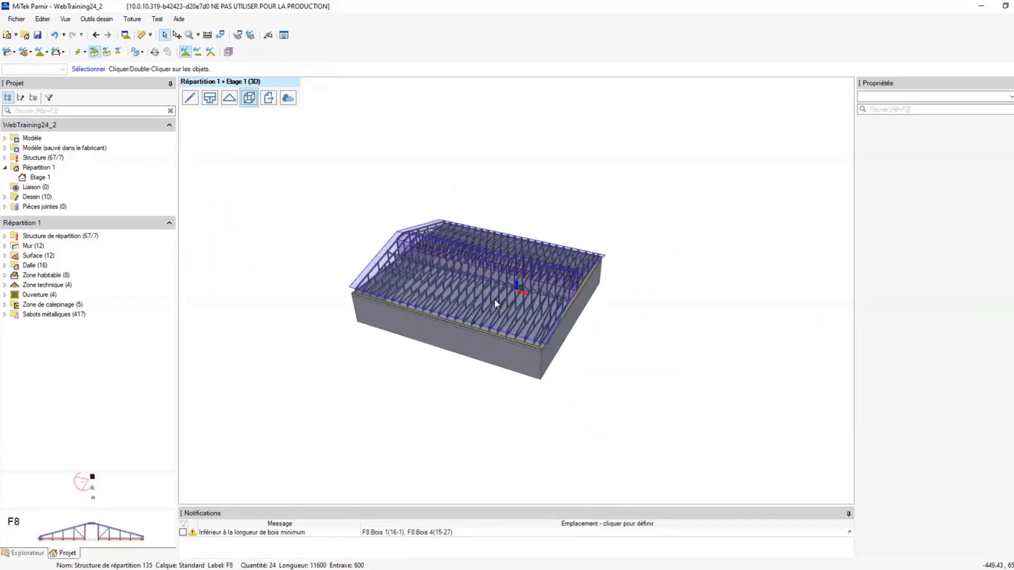
left_click(495, 304)
double_click(495, 300)
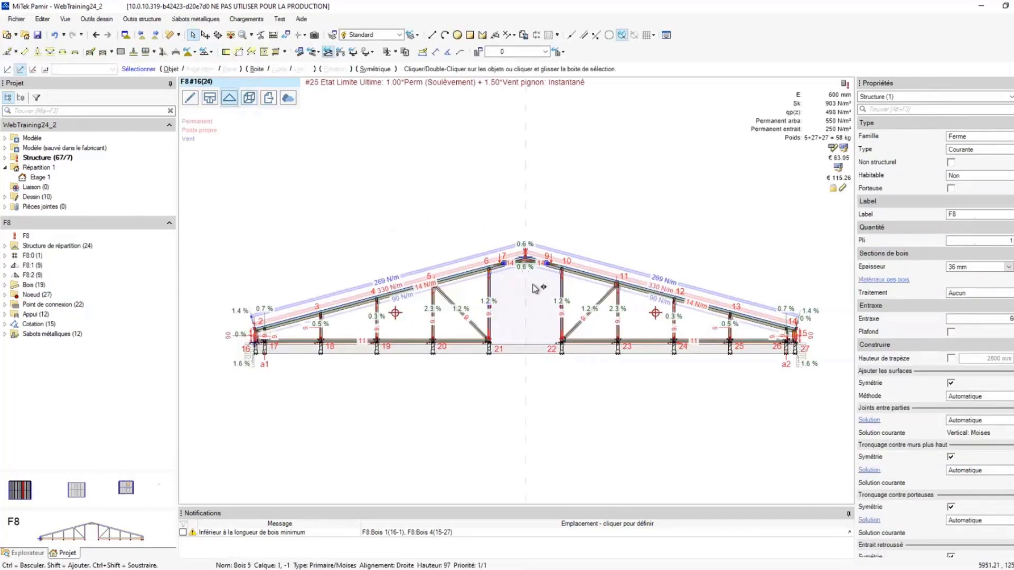
- Display load combination #801 Accidentel (1.00*Perm + 0.31*Sismique à gauche) on truss F8 and view the area around support 19
left_click(299, 52)
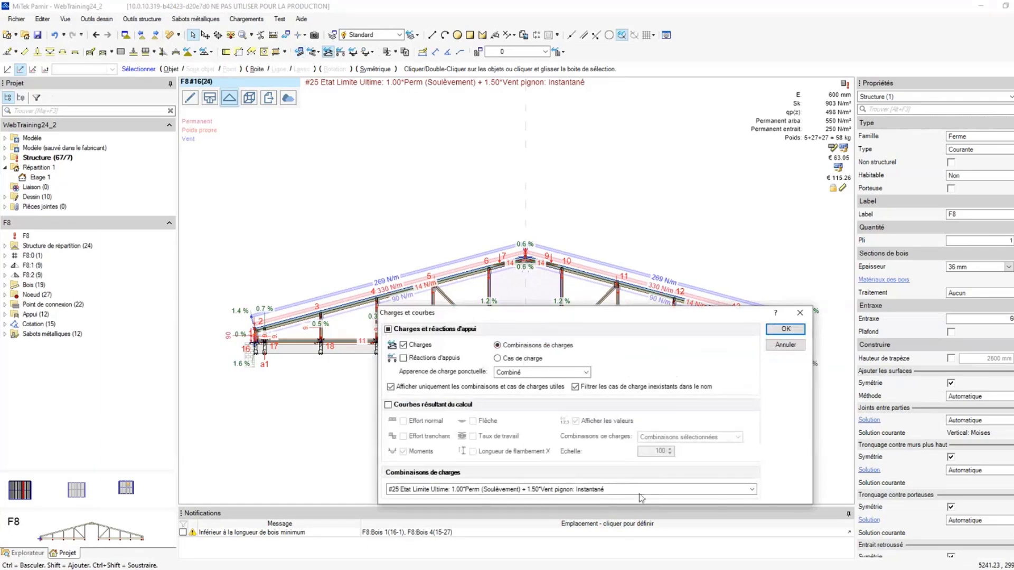
left_click(642, 490)
scroll(528, 465, "down", 5)
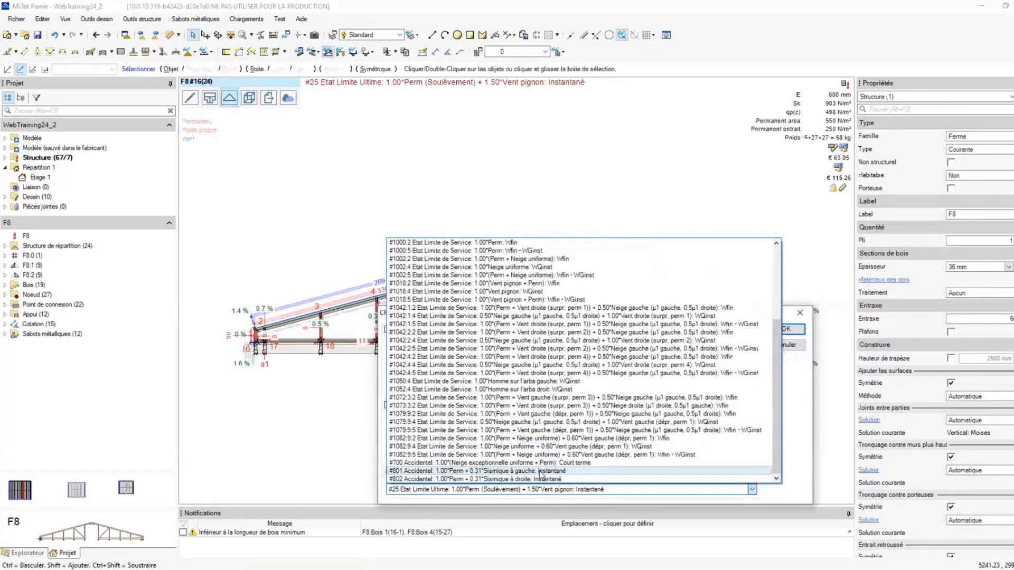
left_click(541, 472)
left_click(785, 330)
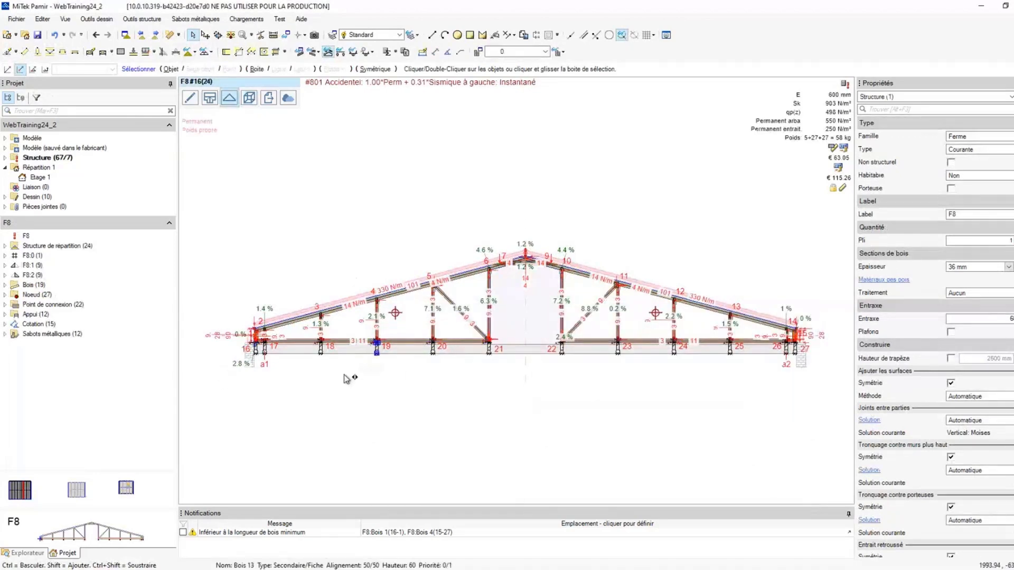
scroll(346, 376, "up", 2)
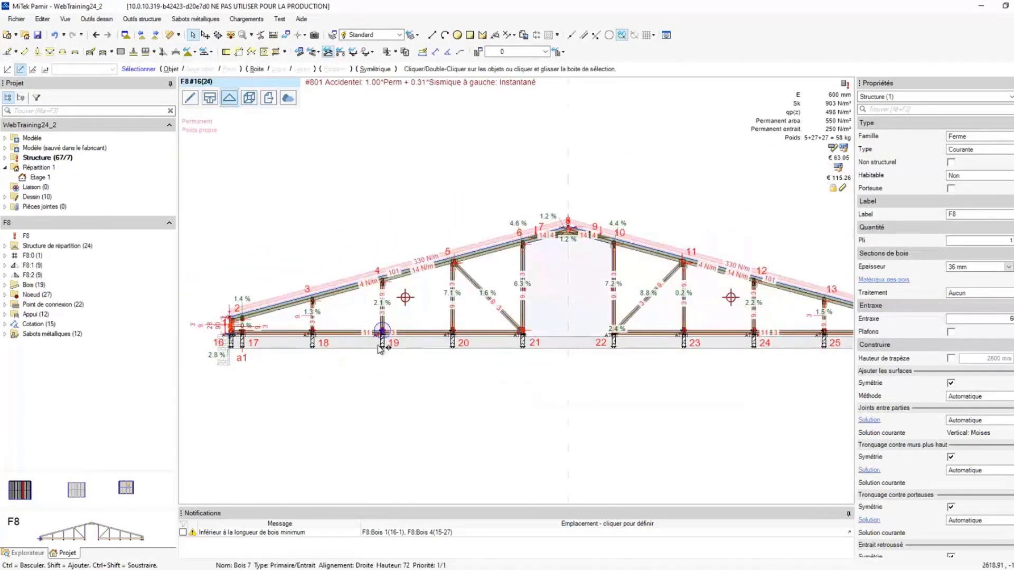